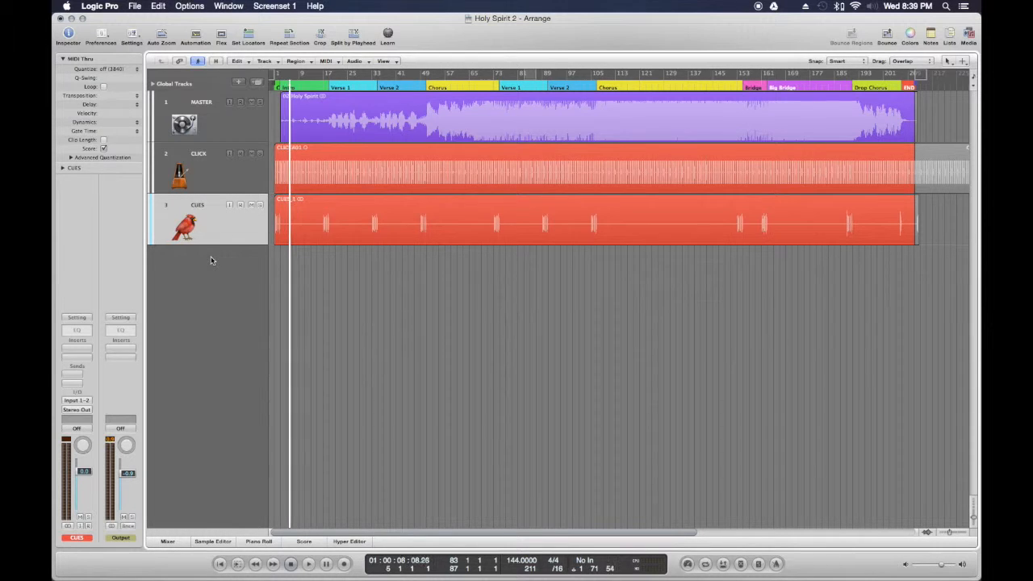
- Play the arrangement through the intro up to Verse 1 and return the playhead to bar 1
{"action": "key", "text": "space"}
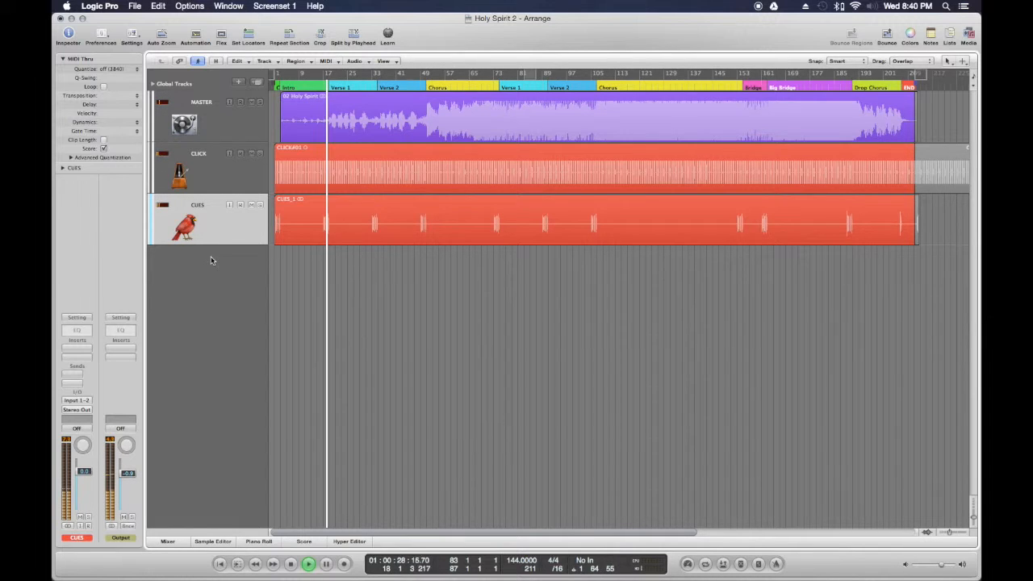
{"action": "key", "text": "comma"}
{"action": "key", "text": "comma"}
{"action": "key", "text": "comma"}
{"action": "key", "text": "comma"}
{"action": "key", "text": "comma"}
{"action": "key", "text": "comma"}
{"action": "key", "text": "comma"}
{"action": "key", "text": "comma"}
{"action": "key", "text": "comma"}
{"action": "key", "text": "comma"}
{"action": "key", "text": "comma"}
{"action": "key", "text": "comma"}
{"action": "key", "text": "comma"}
{"action": "key", "text": "comma"}
{"action": "key", "text": "comma"}
{"action": "key", "text": "comma"}
{"action": "key", "text": "comma"}
{"action": "key", "text": "comma"}
{"action": "left_click", "coordinate": [208, 269]}
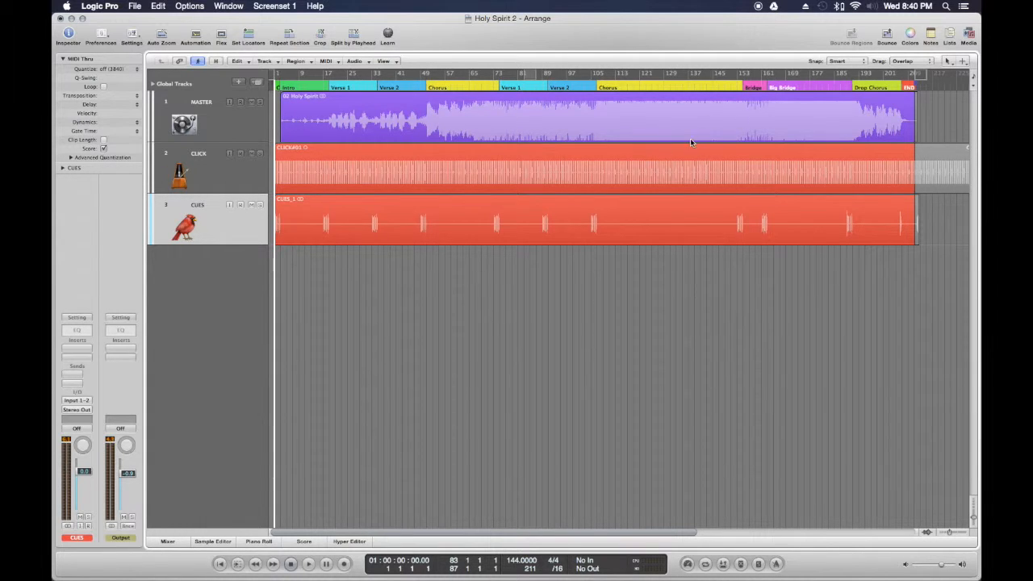
- Create one new software instrument track below the CUES track
{"action": "left_click", "coordinate": [239, 84]}
{"action": "left_click", "coordinate": [457, 69]}
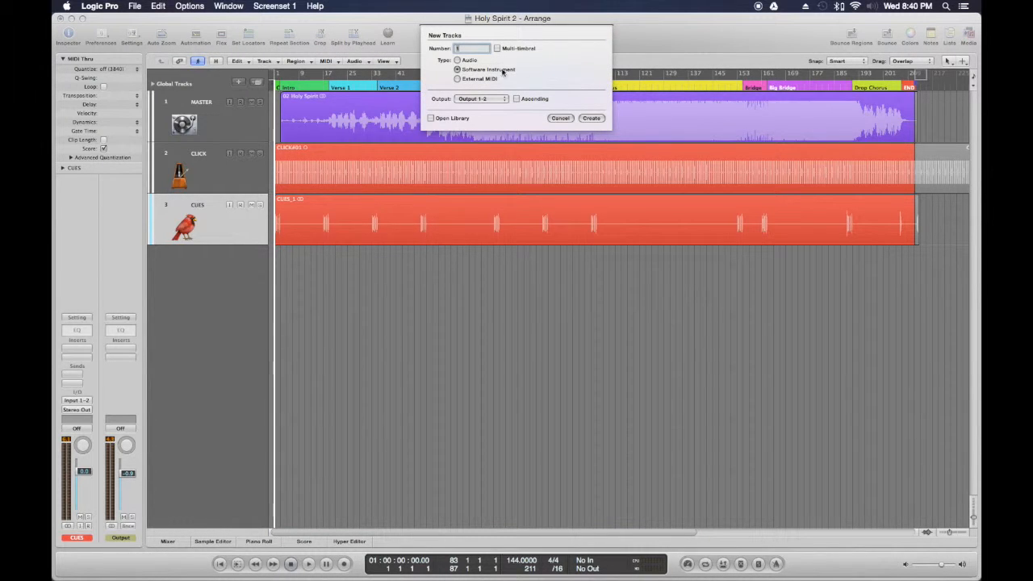
{"action": "left_click", "coordinate": [591, 118]}
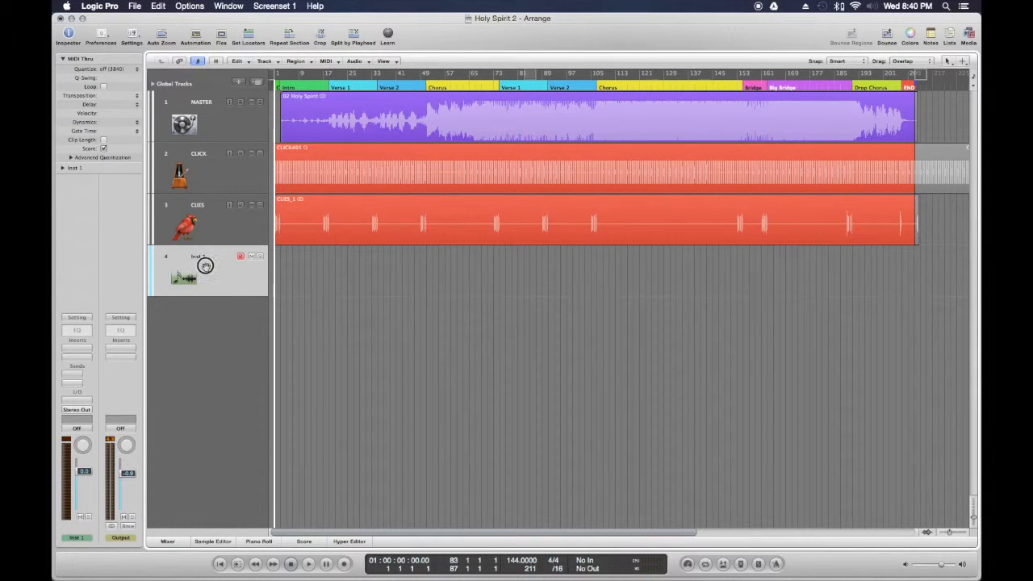
- Load the stereo version of the ES1 synthesizer as the new track's instrument
{"action": "left_click", "coordinate": [75, 402]}
{"action": "mouse_move", "coordinate": [105, 420]}
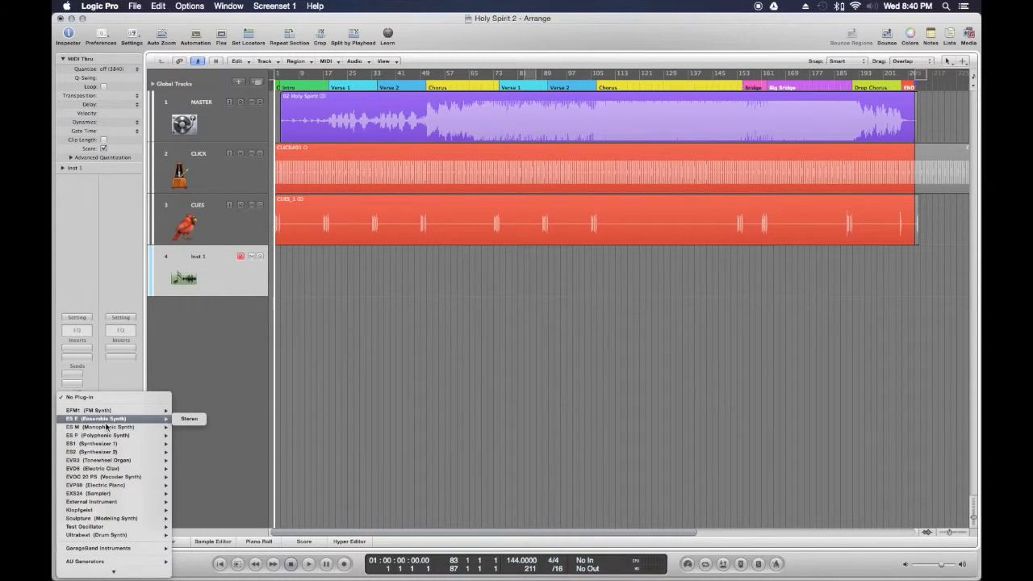
{"action": "mouse_move", "coordinate": [103, 446]}
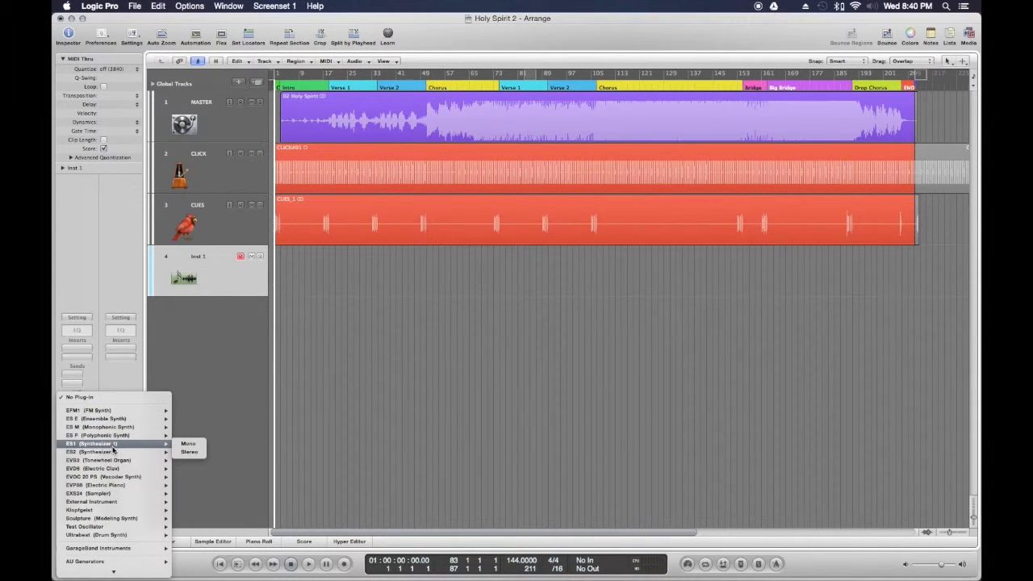
{"action": "left_click", "coordinate": [189, 454]}
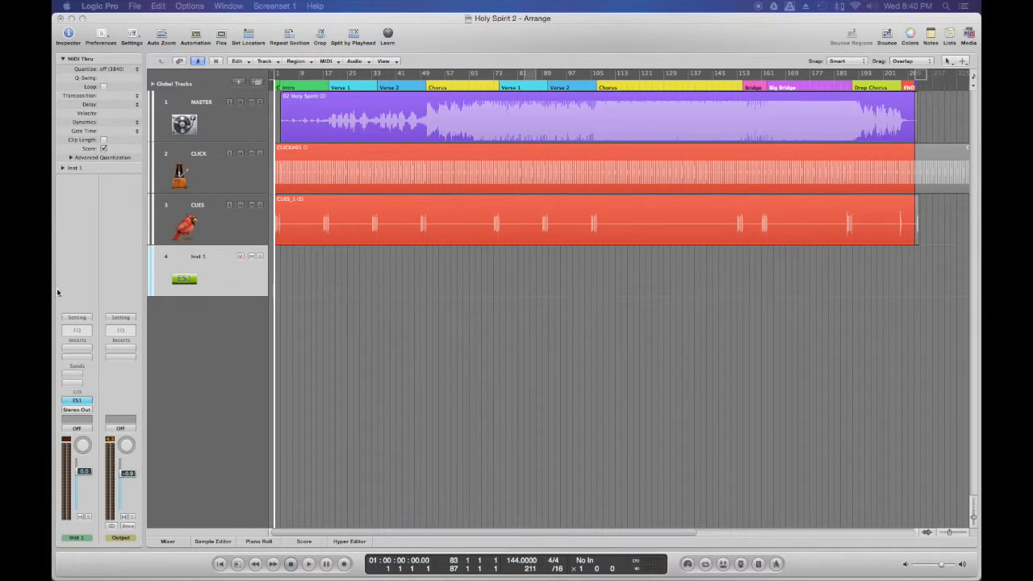
- Load the Warm Synth String preset from Synth Strings into the ES1 and close the synthesizer window
{"action": "left_click_drag", "start_coordinate": [815, 305], "coordinate": [525, 134]}
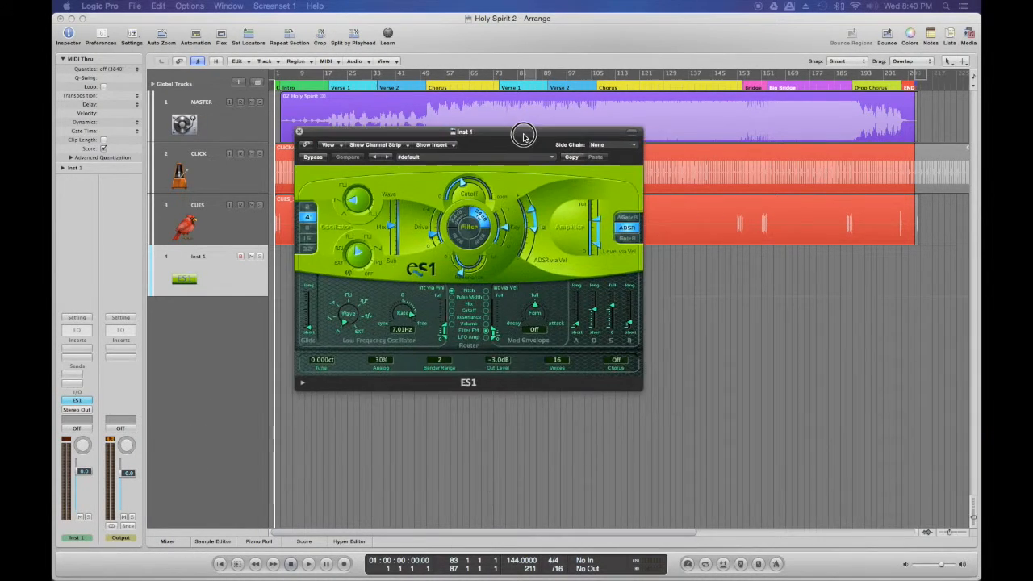
{"action": "left_click", "coordinate": [560, 161]}
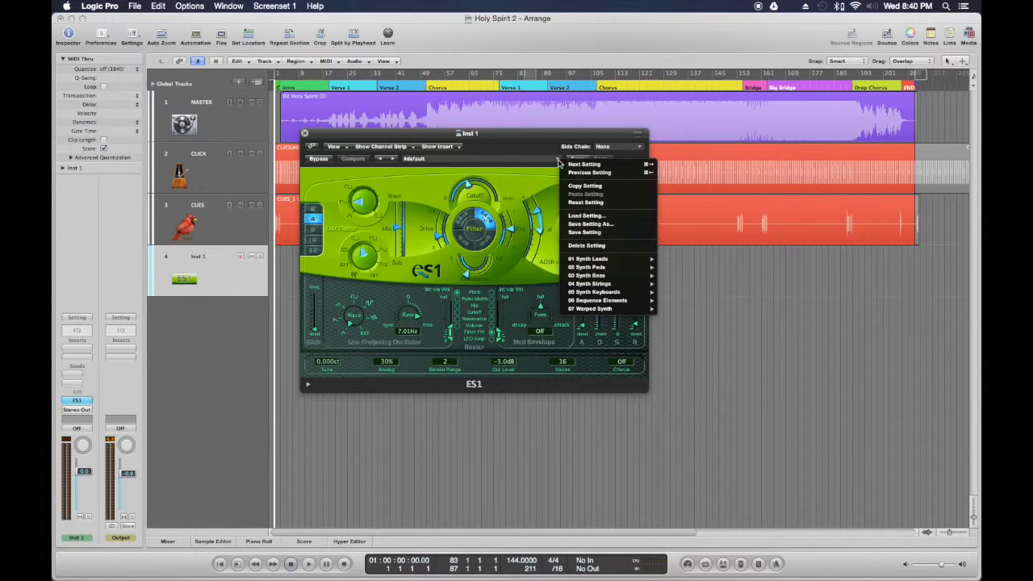
{"action": "mouse_move", "coordinate": [615, 270]}
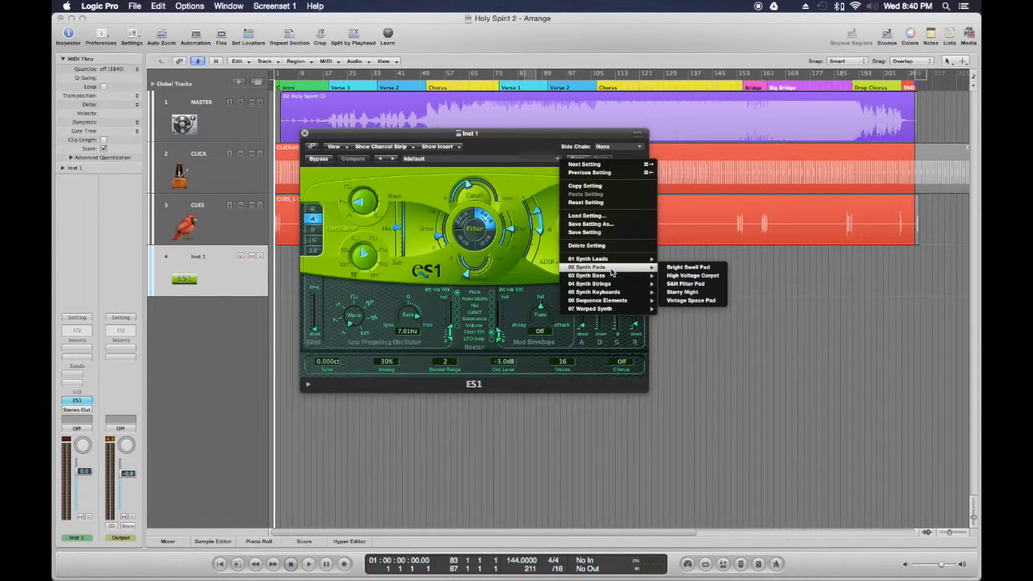
{"action": "mouse_move", "coordinate": [599, 286]}
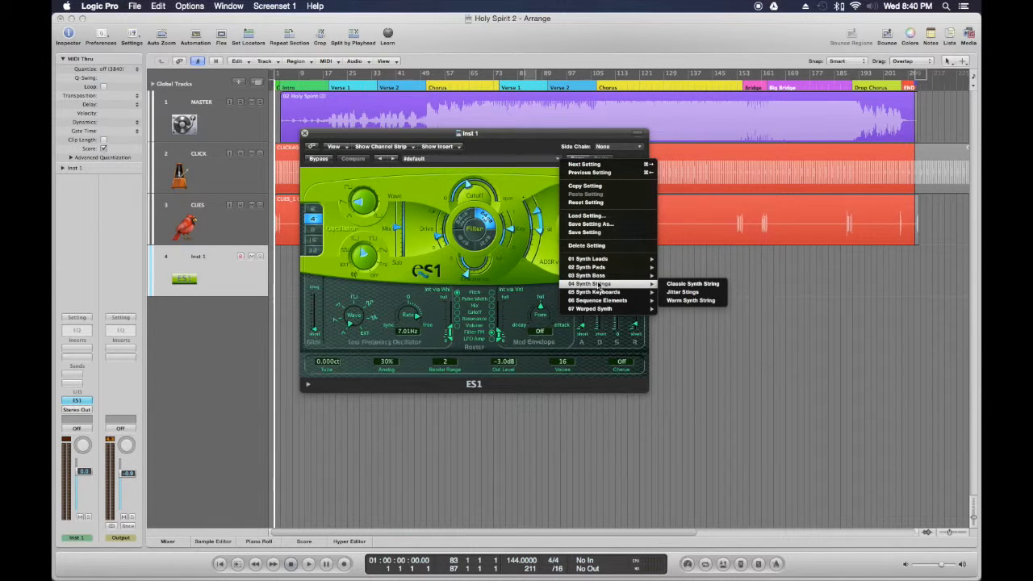
{"action": "left_click", "coordinate": [691, 302]}
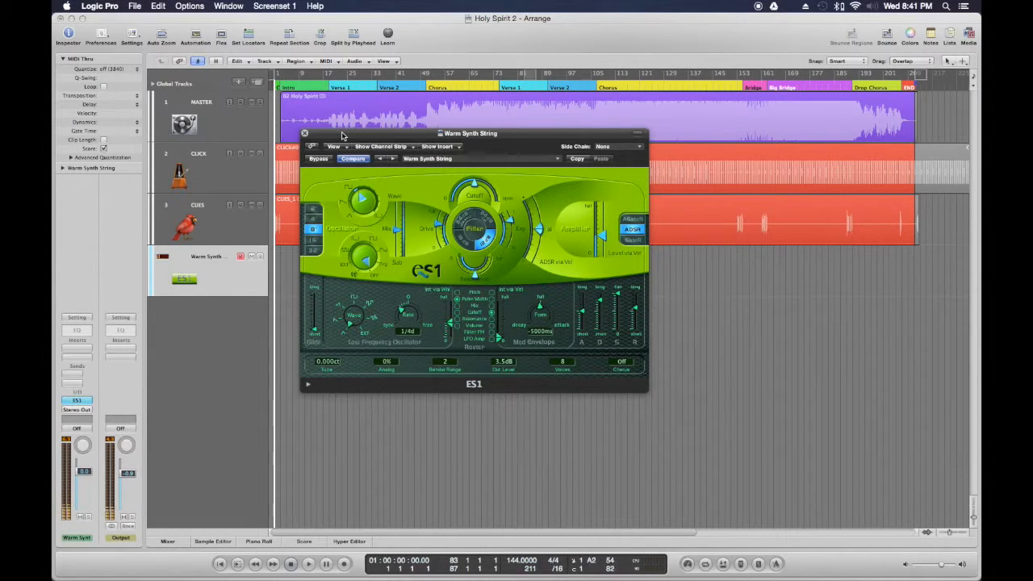
{"action": "left_click_drag", "start_coordinate": [394, 134], "coordinate": [370, 170]}
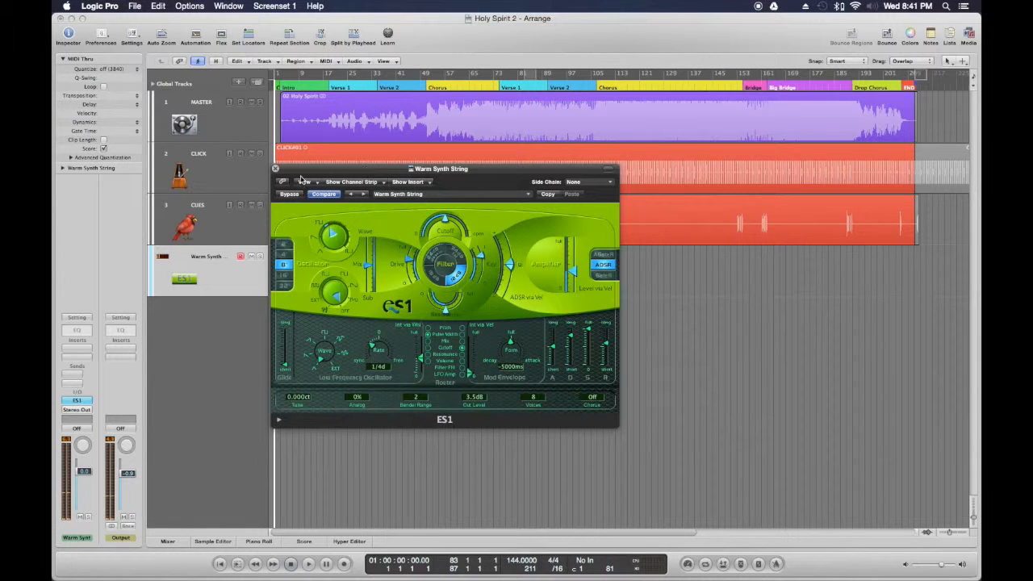
{"action": "left_click", "coordinate": [275, 168]}
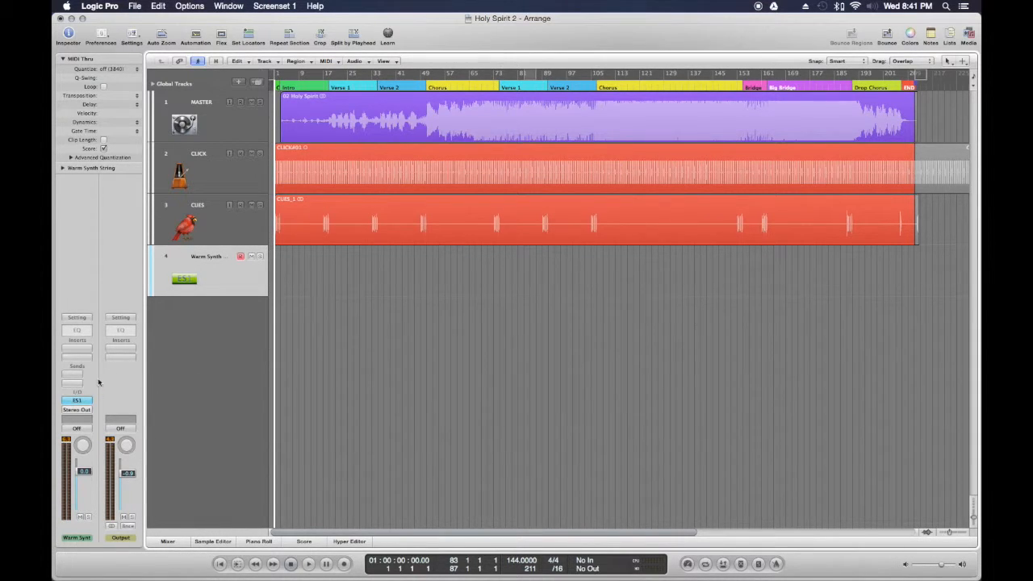
- Insert a Channel EQ on the Warm Synth String track and enable its low-cut and high-cut bands
{"action": "left_click", "coordinate": [81, 333]}
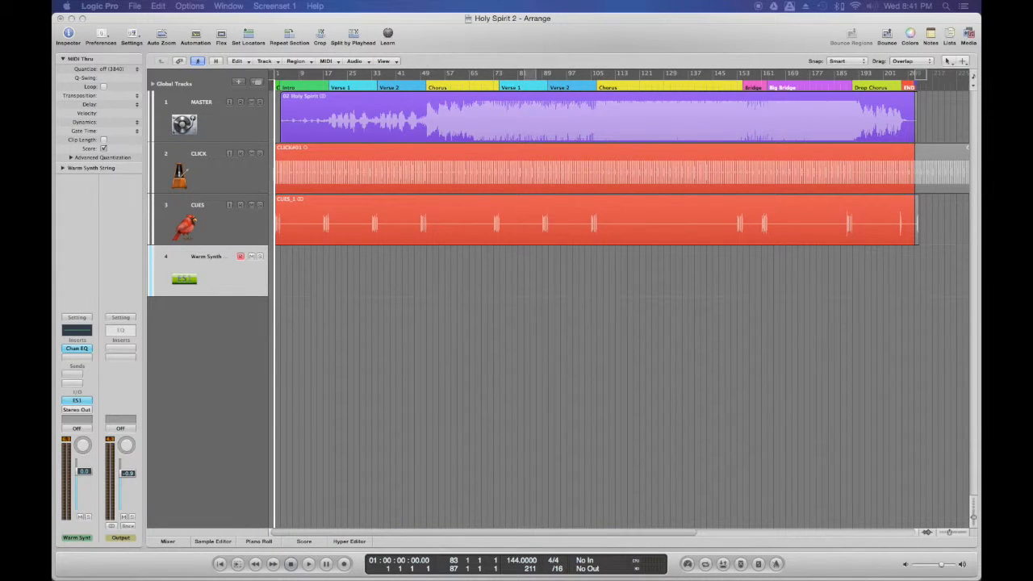
{"action": "left_click_drag", "start_coordinate": [293, 116], "coordinate": [427, 89]}
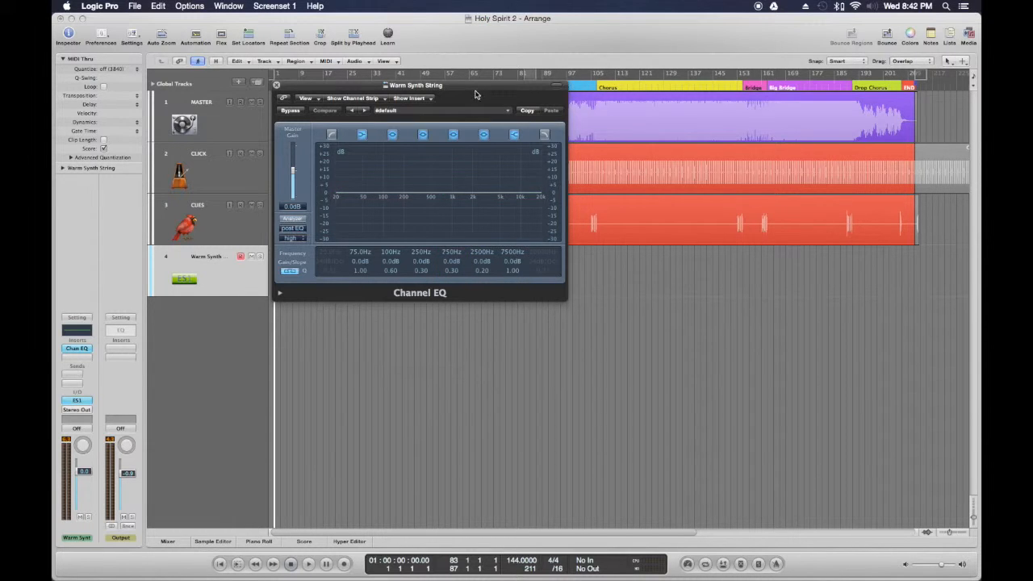
{"action": "left_click_drag", "start_coordinate": [481, 86], "coordinate": [489, 94]}
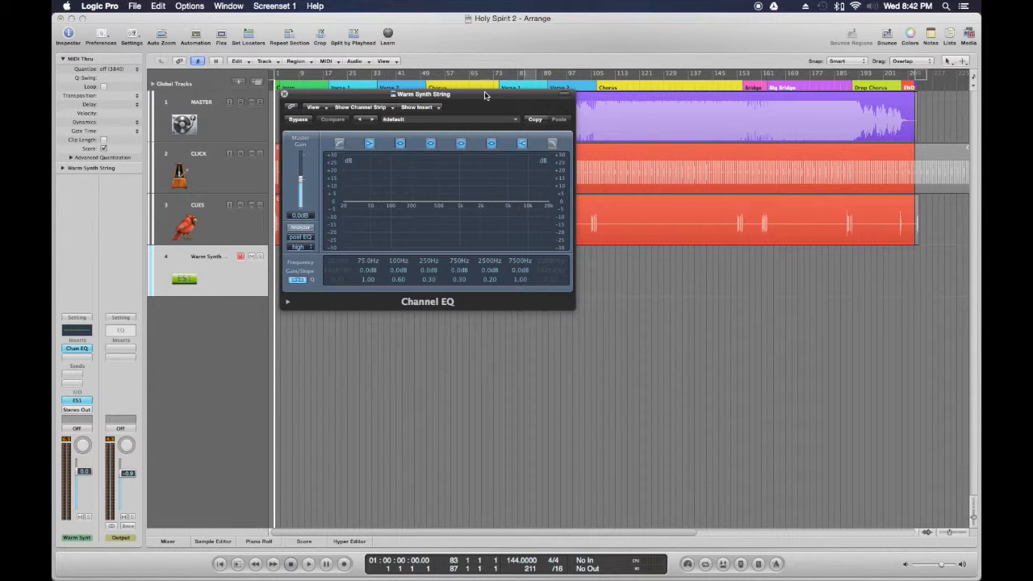
{"action": "left_click_drag", "start_coordinate": [484, 95], "coordinate": [485, 101]}
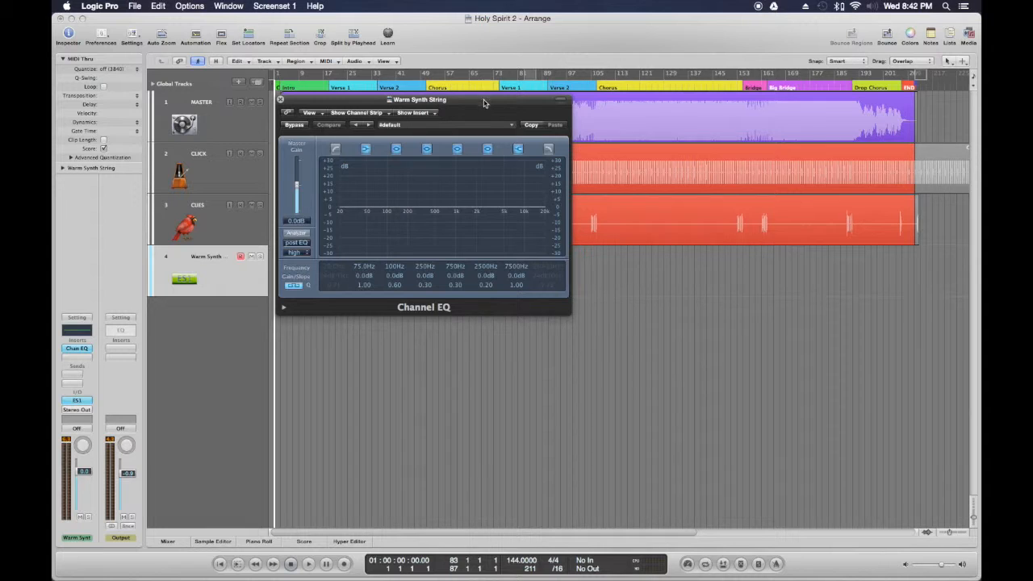
{"action": "left_click", "coordinate": [337, 149]}
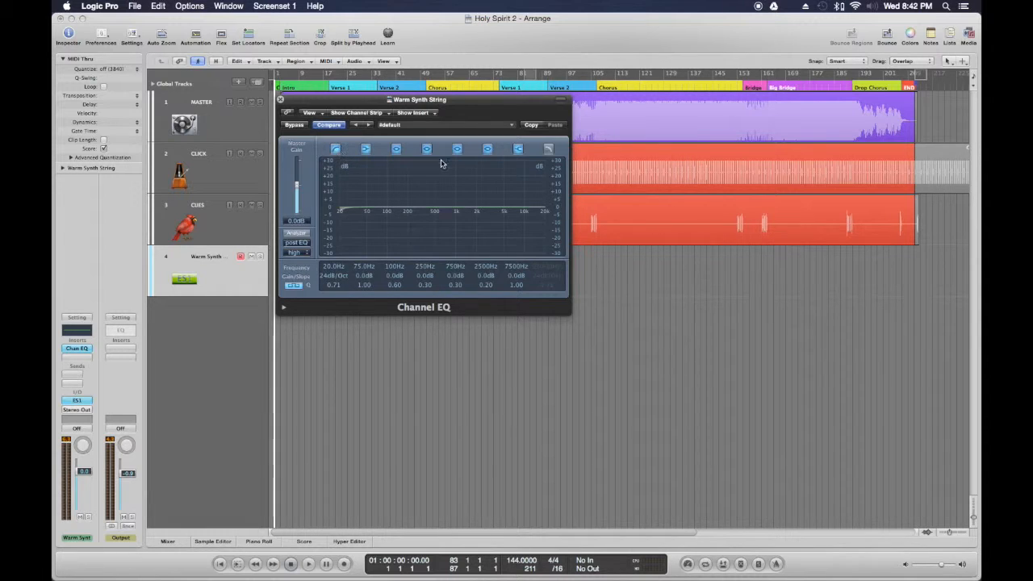
{"action": "left_click", "coordinate": [549, 149]}
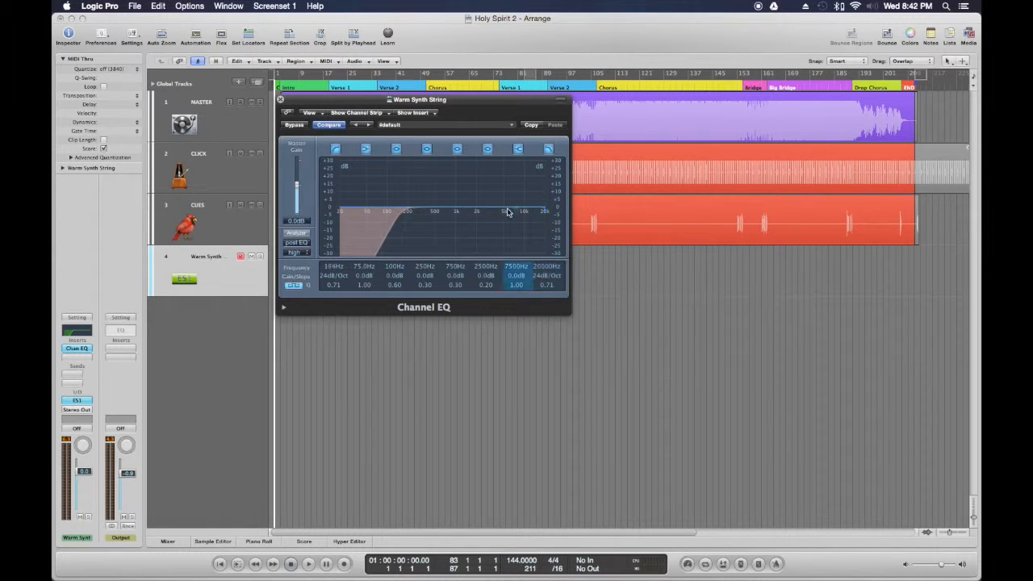
- Set the EQ's low cut to about 47 Hz and its high cut to 2350 Hz with a Q of 0.20
{"action": "left_click", "coordinate": [336, 268]}
{"action": "left_click_drag", "start_coordinate": [336, 267], "coordinate": [337, 215]}
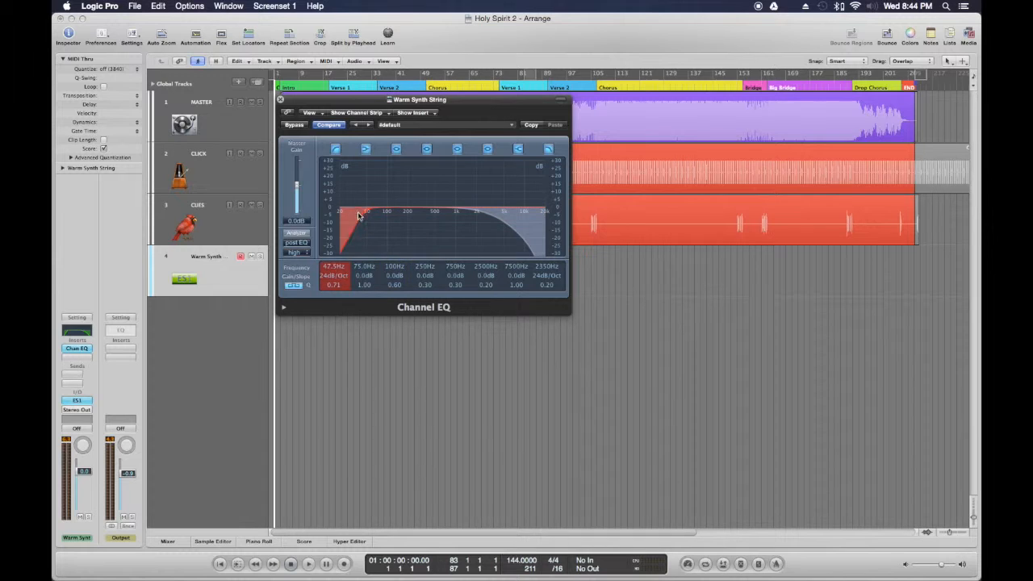
{"action": "mouse_move", "coordinate": [347, 229]}
{"action": "left_mouse_down"}
{"action": "mouse_move", "coordinate": [325, 228]}
{"action": "mouse_move", "coordinate": [360, 231]}
{"action": "left_mouse_up"}
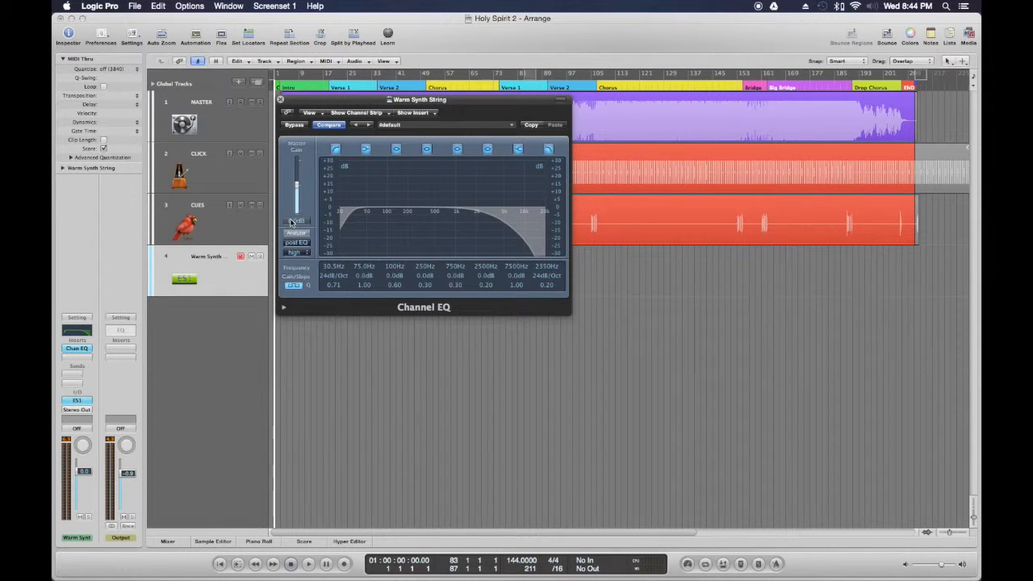
{"action": "scroll", "coordinate": [292, 223], "scroll_direction": "up", "scroll_amount": 2}
{"action": "scroll", "coordinate": [292, 223], "scroll_direction": "down", "scroll_amount": 5}
{"action": "scroll", "coordinate": [319, 210], "scroll_direction": "down", "scroll_amount": 1}
{"action": "scroll", "coordinate": [319, 210], "scroll_direction": "up", "scroll_amount": 6}
{"action": "scroll", "coordinate": [328, 229], "scroll_direction": "down", "scroll_amount": 3}
{"action": "left_click_drag", "start_coordinate": [328, 229], "coordinate": [337, 224]}
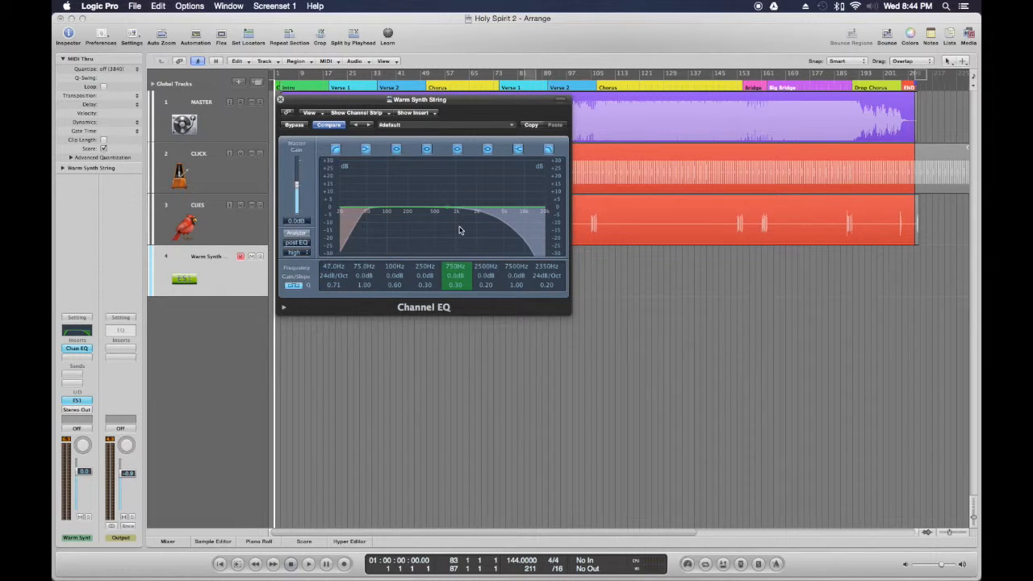
- Sweep the low-cut frequency up and back down to about 240 Hz, and lower its Q to 0.37
{"action": "scroll", "coordinate": [458, 229], "scroll_direction": "up", "scroll_amount": 5}
{"action": "scroll", "coordinate": [458, 229], "scroll_direction": "down", "scroll_amount": 4}
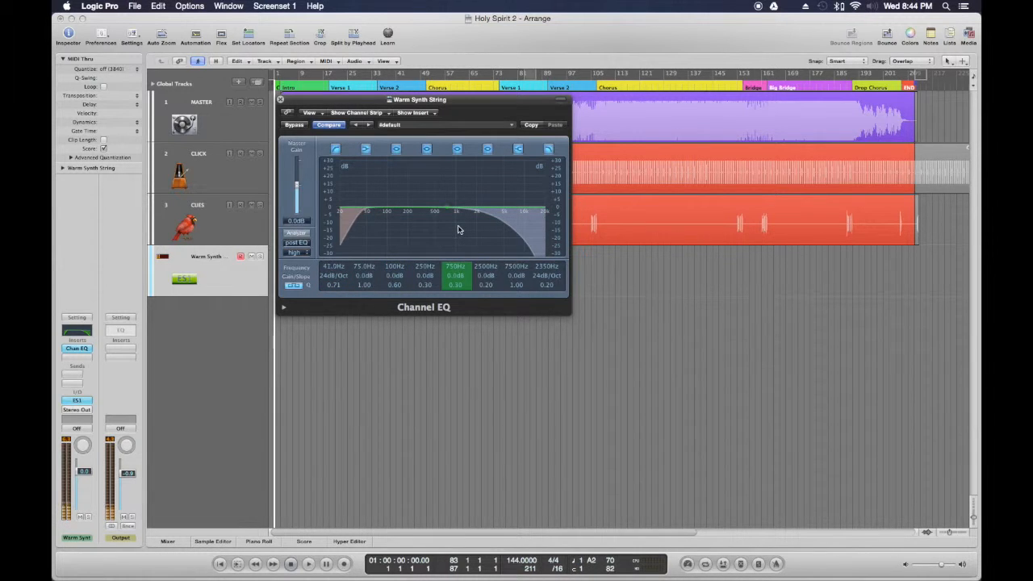
{"action": "scroll", "coordinate": [459, 230], "scroll_direction": "up", "scroll_amount": 8}
{"action": "scroll", "coordinate": [458, 229], "scroll_direction": "up", "scroll_amount": 10}
{"action": "scroll", "coordinate": [458, 229], "scroll_direction": "down", "scroll_amount": 2}
{"action": "scroll", "coordinate": [458, 229], "scroll_direction": "down", "scroll_amount": 2}
{"action": "scroll", "coordinate": [459, 229], "scroll_direction": "down", "scroll_amount": 3}
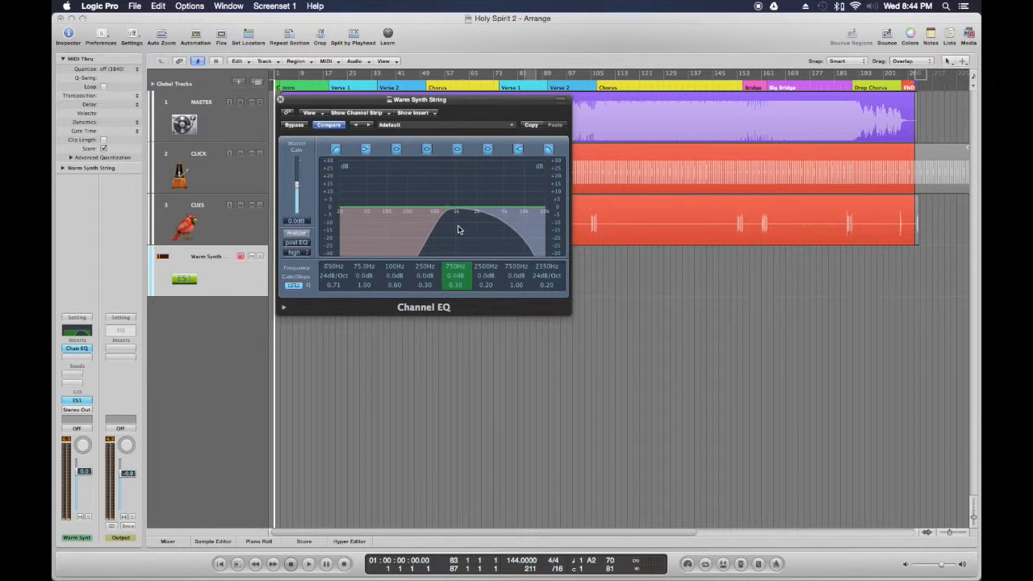
{"action": "scroll", "coordinate": [458, 229], "scroll_direction": "down", "scroll_amount": 4}
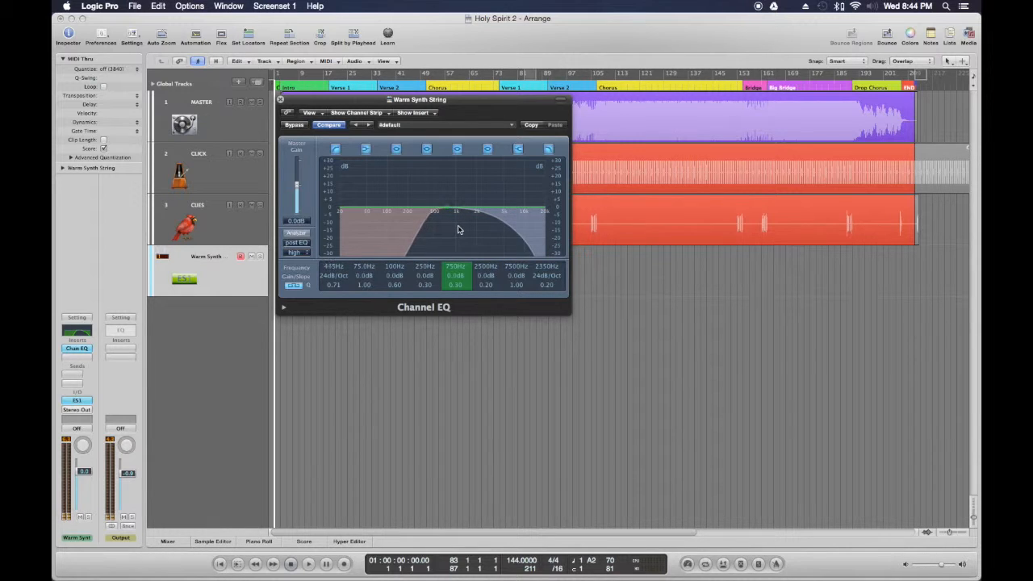
{"action": "scroll", "coordinate": [458, 229], "scroll_direction": "down", "scroll_amount": 2}
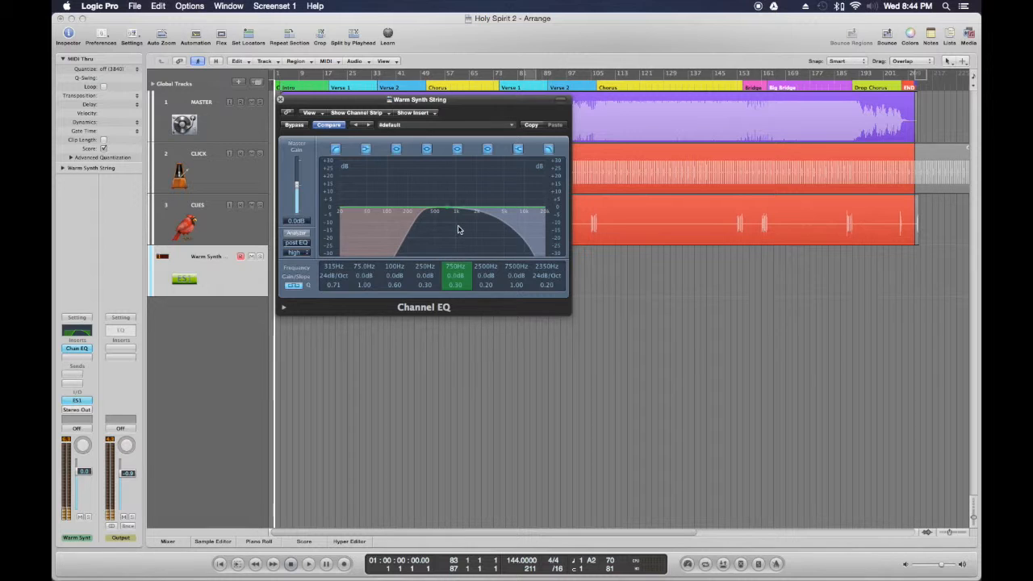
{"action": "scroll", "coordinate": [458, 230], "scroll_direction": "down", "scroll_amount": 5}
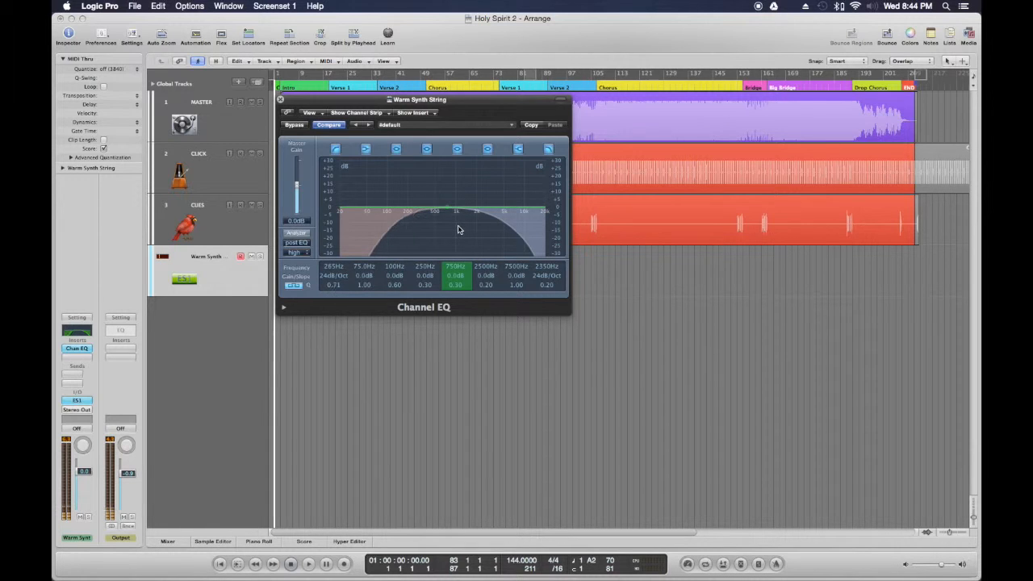
{"action": "scroll", "coordinate": [459, 229], "scroll_direction": "down", "scroll_amount": 1}
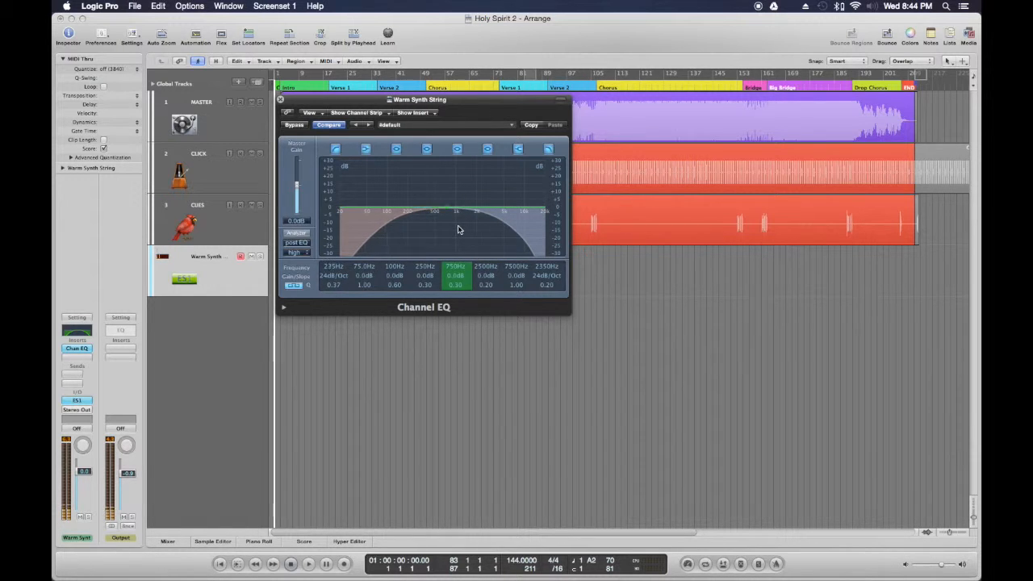
- Sweep the high-cut frequency between about 4400 Hz and 120 Hz, ending at 120 Hz with the low cut at 600 Hz
{"action": "scroll", "coordinate": [458, 230], "scroll_direction": "down", "scroll_amount": 20}
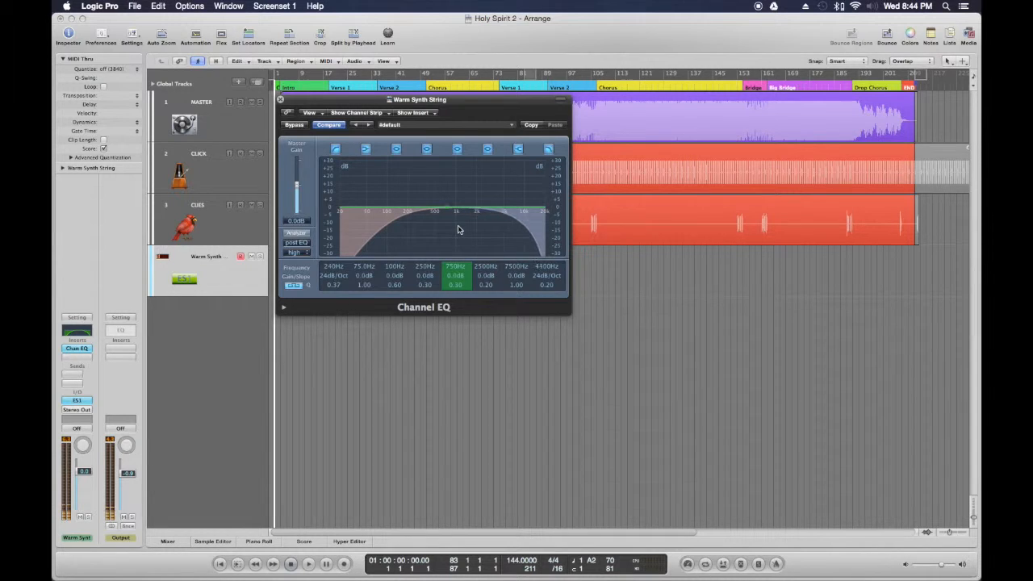
{"action": "scroll", "coordinate": [458, 230], "scroll_direction": "down", "scroll_amount": 3}
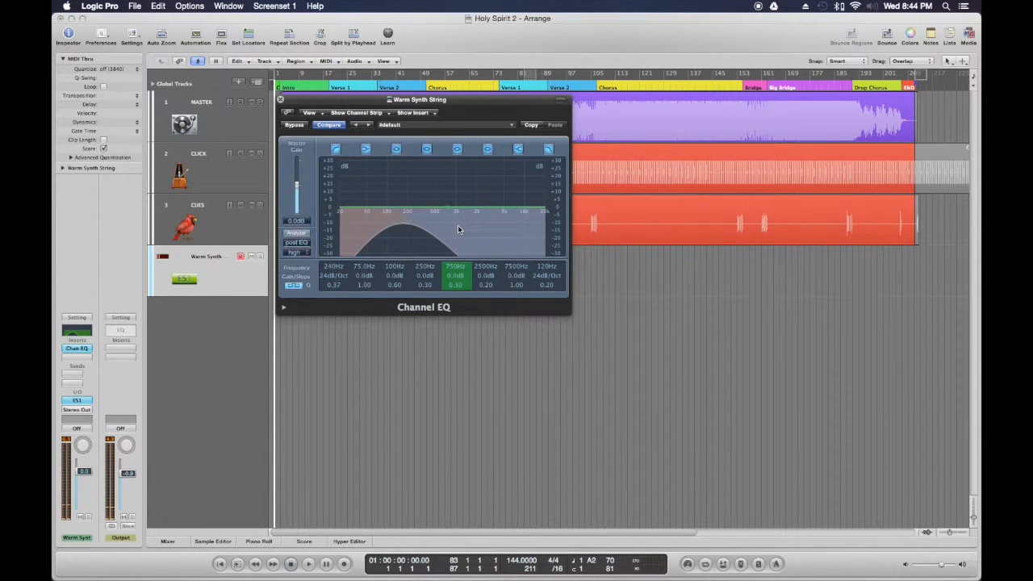
{"action": "scroll", "coordinate": [458, 230], "scroll_direction": "up", "scroll_amount": 8}
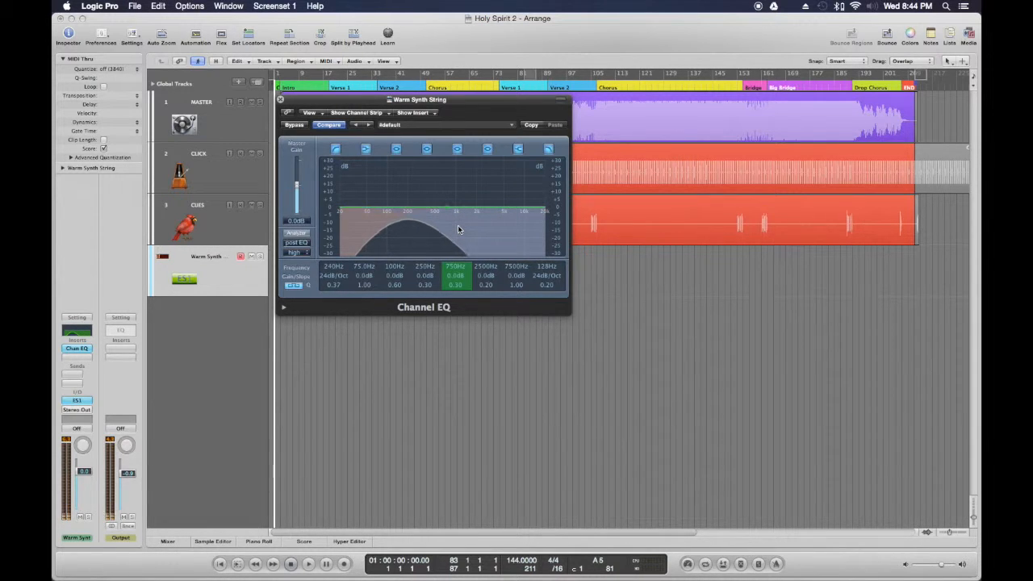
{"action": "scroll", "coordinate": [457, 229], "scroll_direction": "up", "scroll_amount": 8}
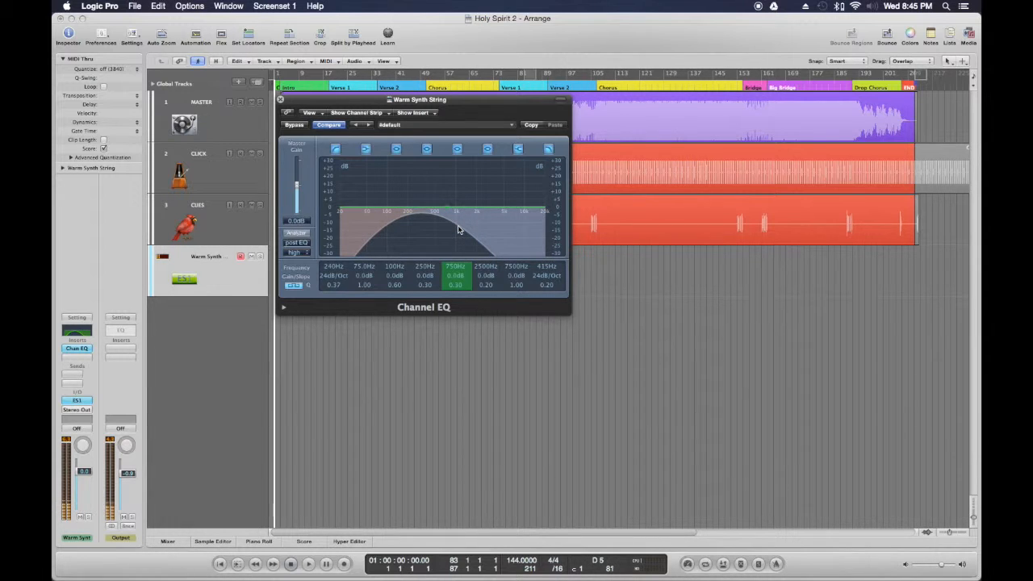
{"action": "scroll", "coordinate": [458, 229], "scroll_direction": "up", "scroll_amount": 3}
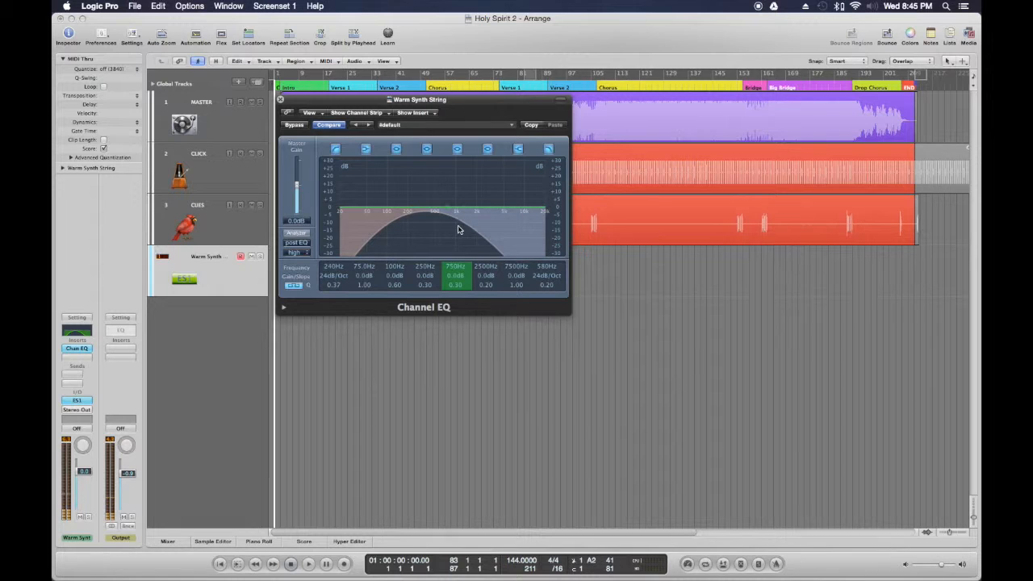
{"action": "scroll", "coordinate": [456, 230], "scroll_direction": "down", "scroll_amount": 6}
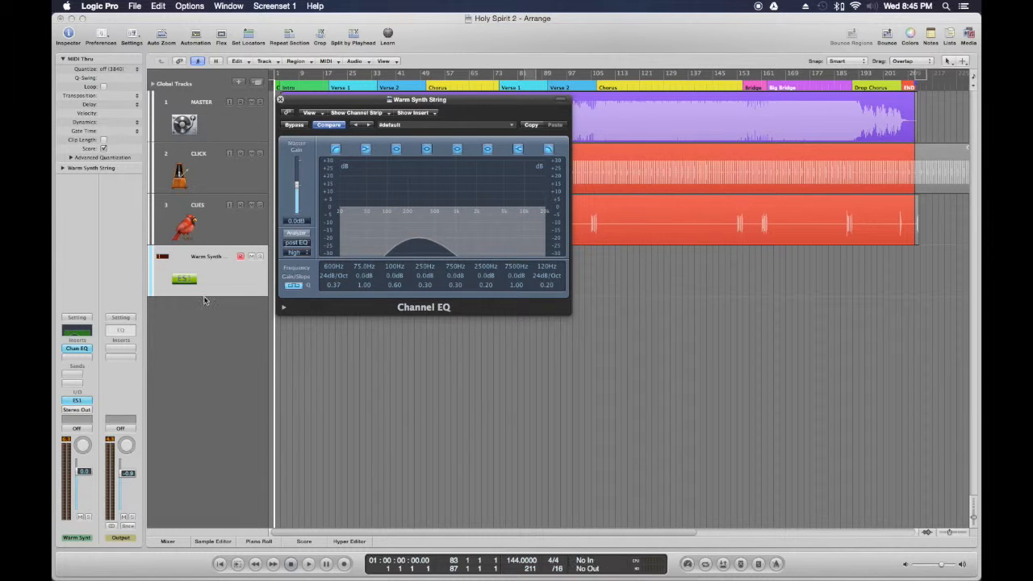
- Insert a stereo Compressor after the Channel EQ on the Warm Synth String track and place its window beside the EQ
{"action": "left_click", "coordinate": [77, 358]}
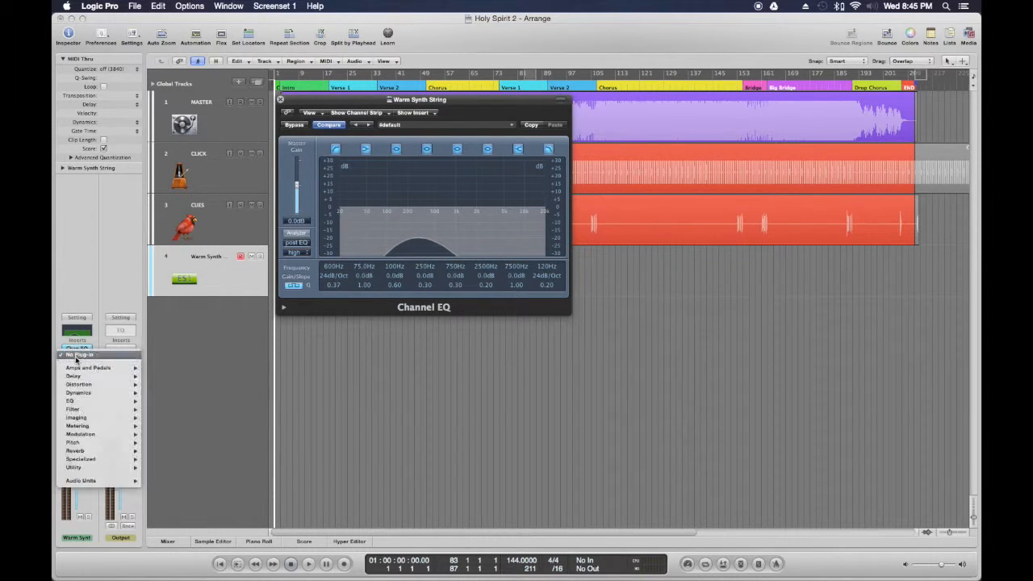
{"action": "mouse_move", "coordinate": [93, 394]}
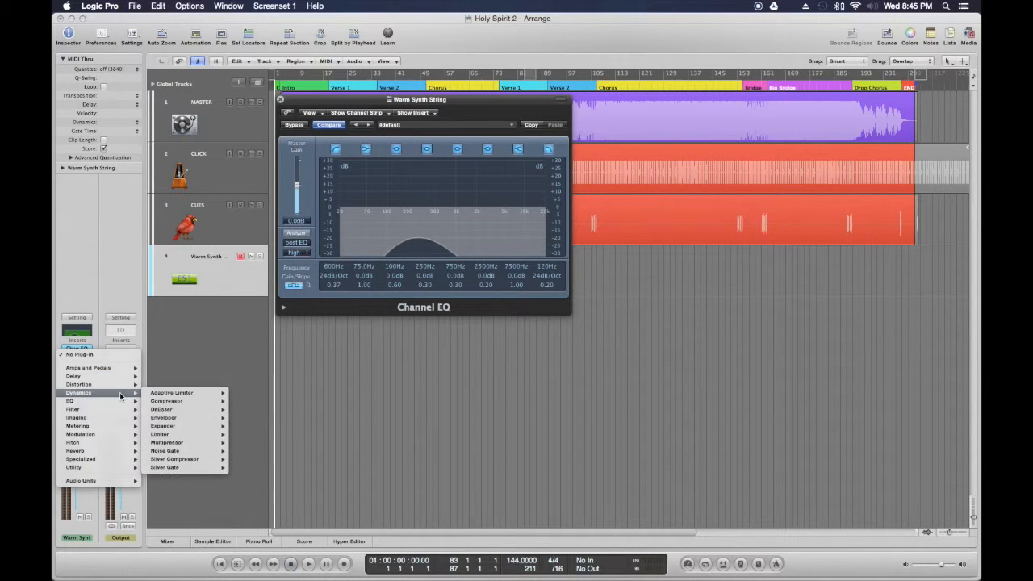
{"action": "mouse_move", "coordinate": [178, 403]}
{"action": "left_click", "coordinate": [246, 401]}
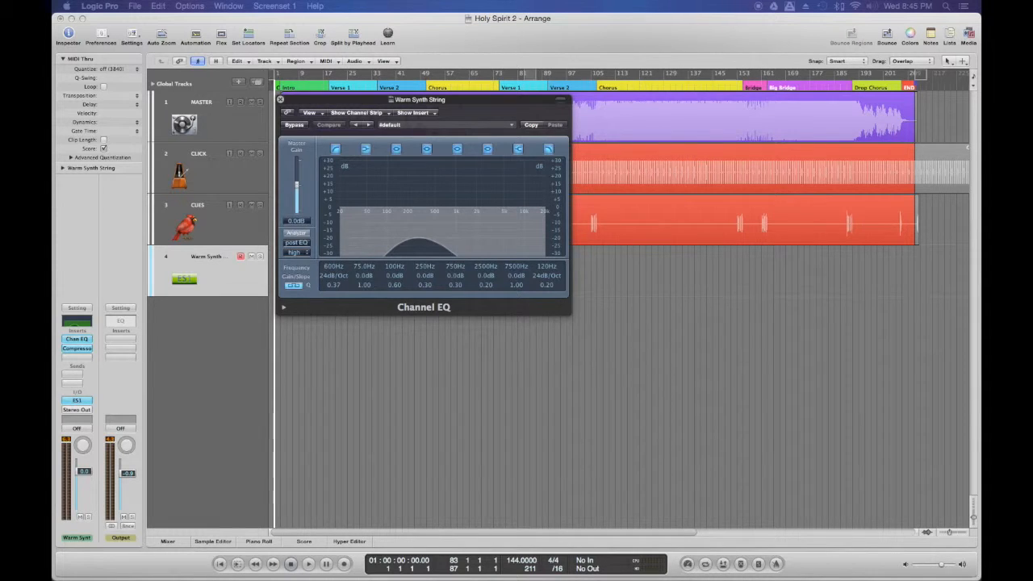
{"action": "left_click_drag", "start_coordinate": [236, 182], "coordinate": [751, 127]}
- Set the Compressor's threshold to -50 dB, ratio to 4.1:1 and gain to 7.5 dB, and raise the EQ's high cut to 1100 Hz
{"action": "left_click_drag", "start_coordinate": [784, 211], "coordinate": [807, 250]}
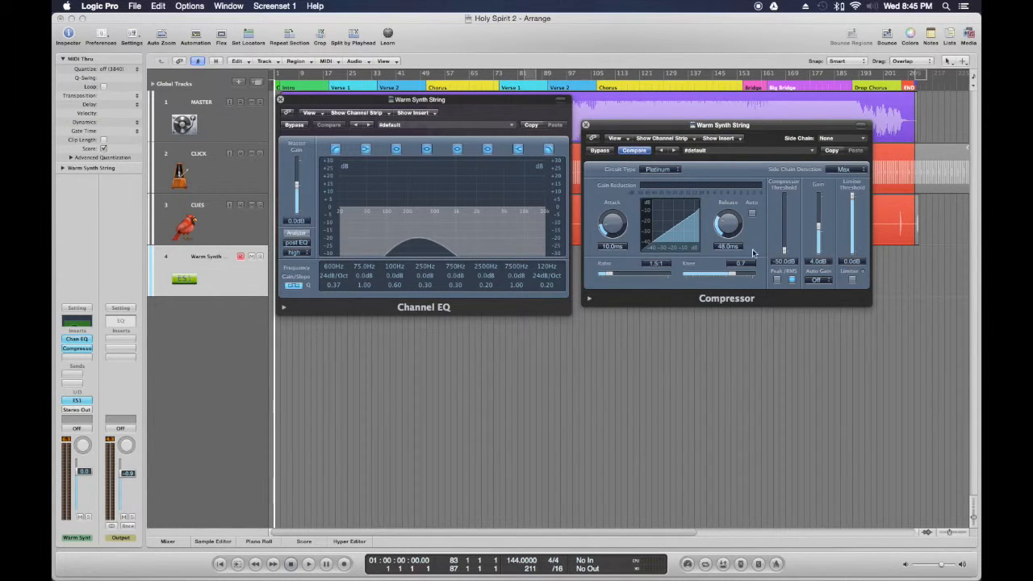
{"action": "left_click_drag", "start_coordinate": [612, 275], "coordinate": [628, 276]}
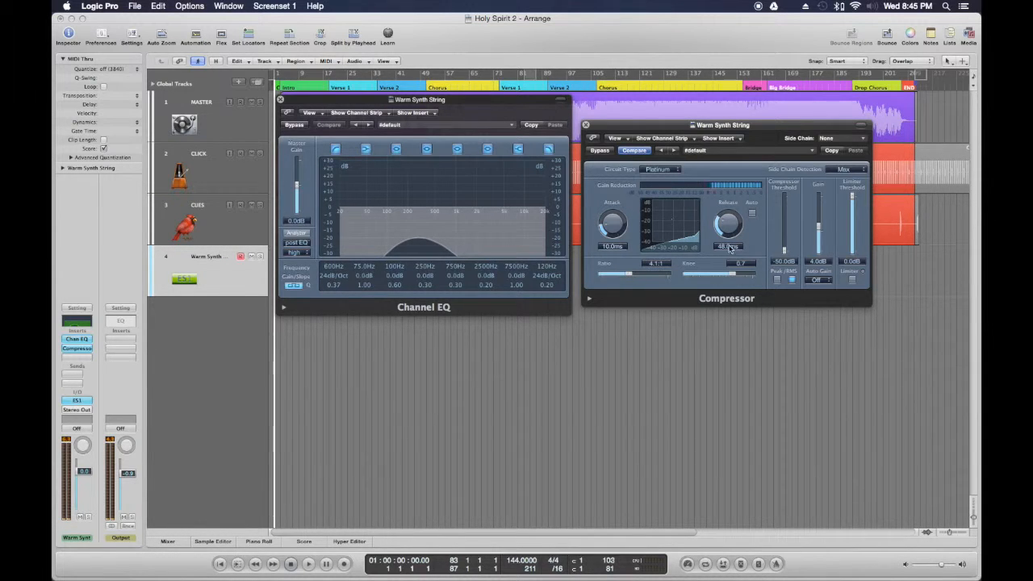
{"action": "left_click", "coordinate": [787, 251]}
{"action": "left_click_drag", "start_coordinate": [818, 235], "coordinate": [820, 227]}
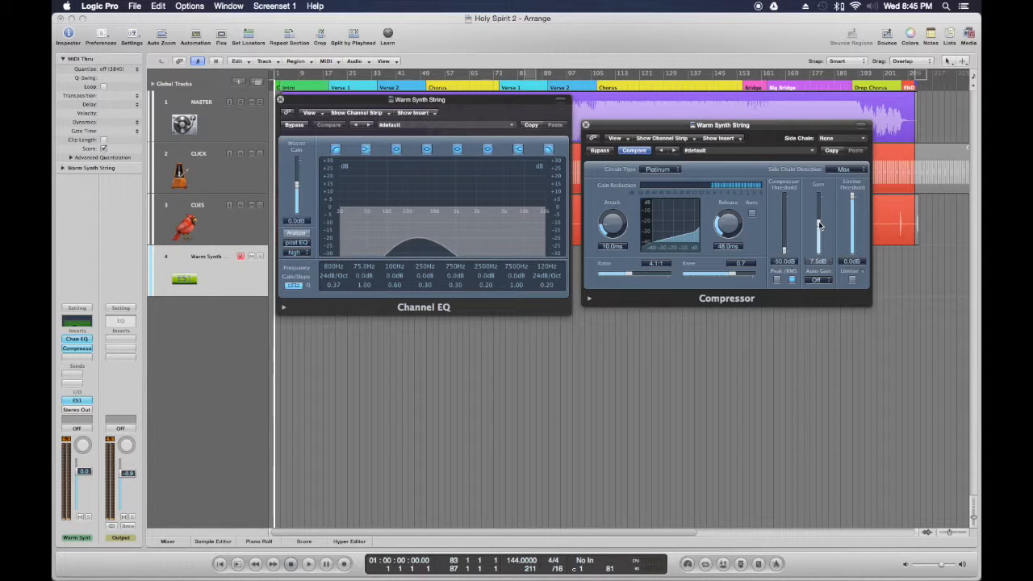
{"action": "left_click", "coordinate": [464, 105]}
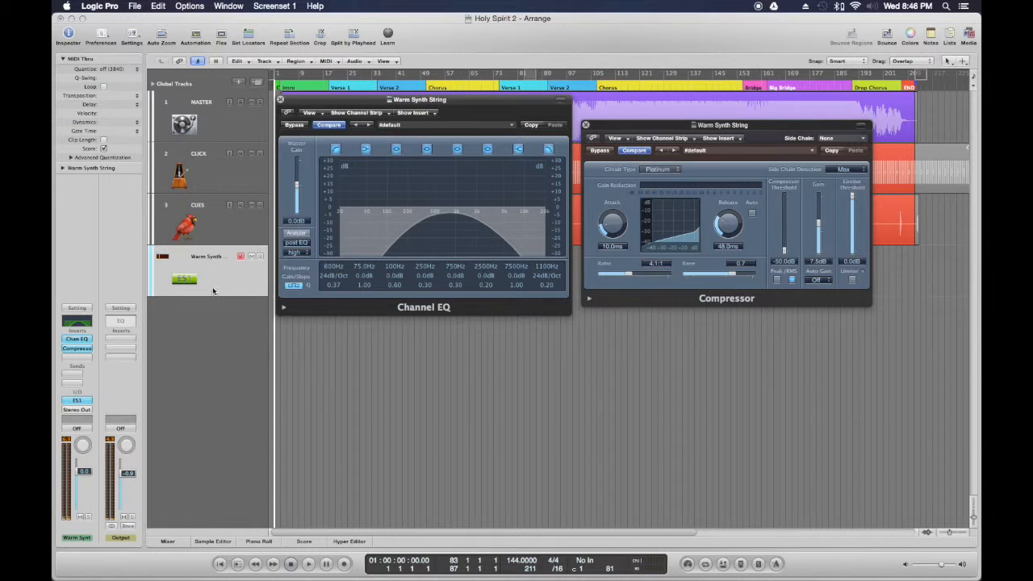
- Insert a stereo AVerb reverb after the Compressor on the Warm Synth String track and place its window below the Channel EQ
{"action": "left_click", "coordinate": [81, 356]}
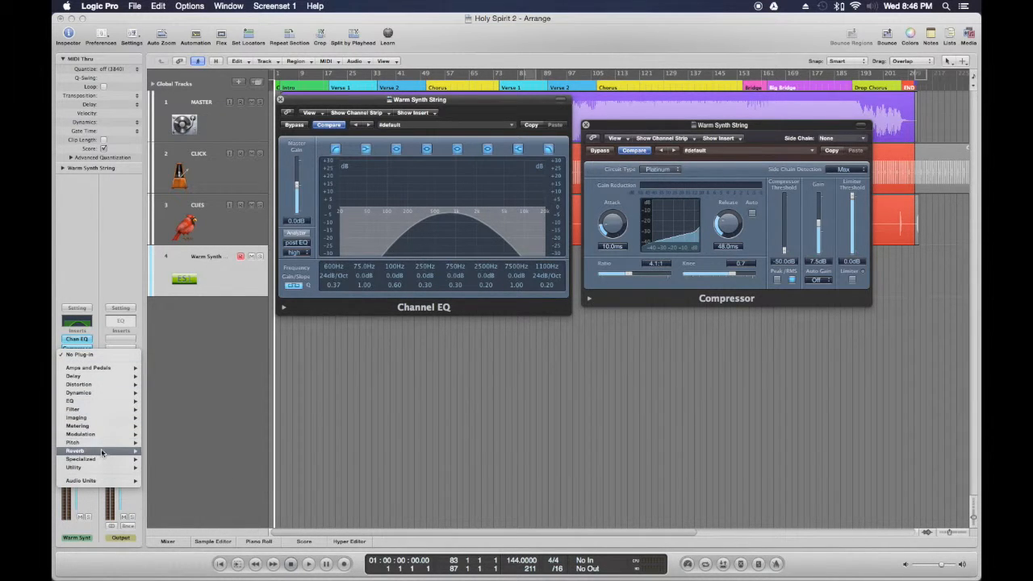
{"action": "mouse_move", "coordinate": [81, 450]}
{"action": "mouse_move", "coordinate": [190, 477]}
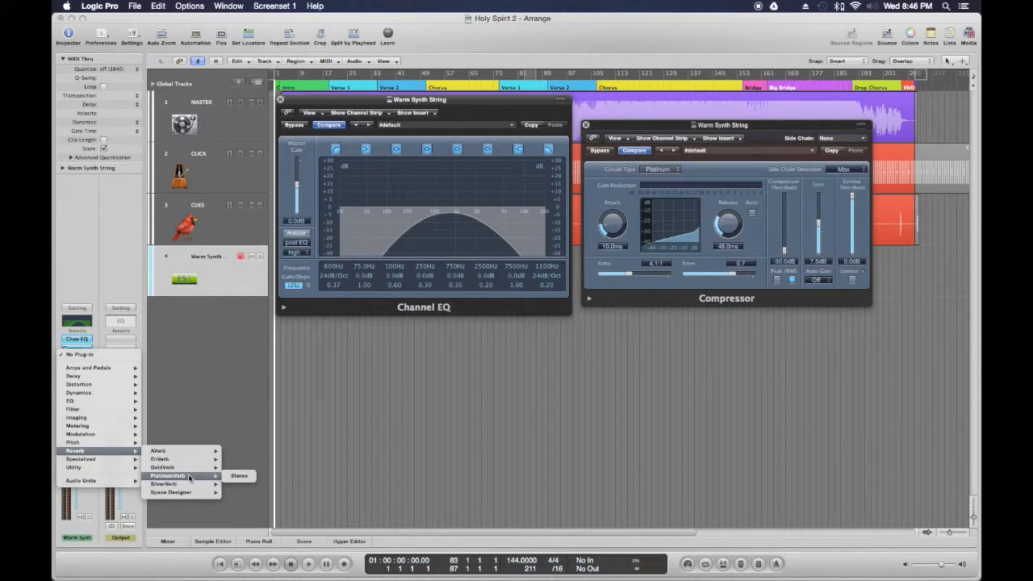
{"action": "mouse_move", "coordinate": [190, 452]}
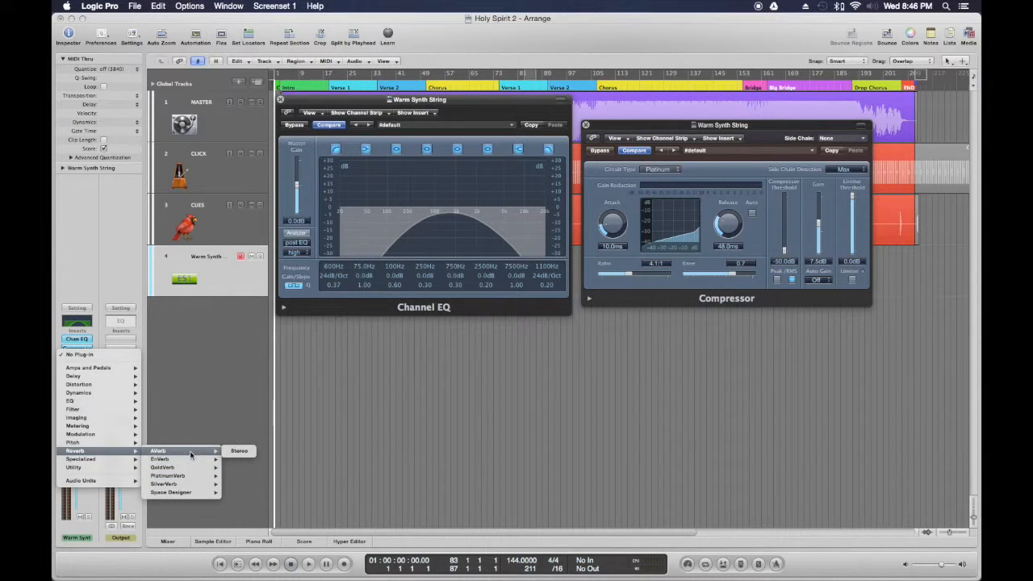
{"action": "left_click", "coordinate": [233, 450]}
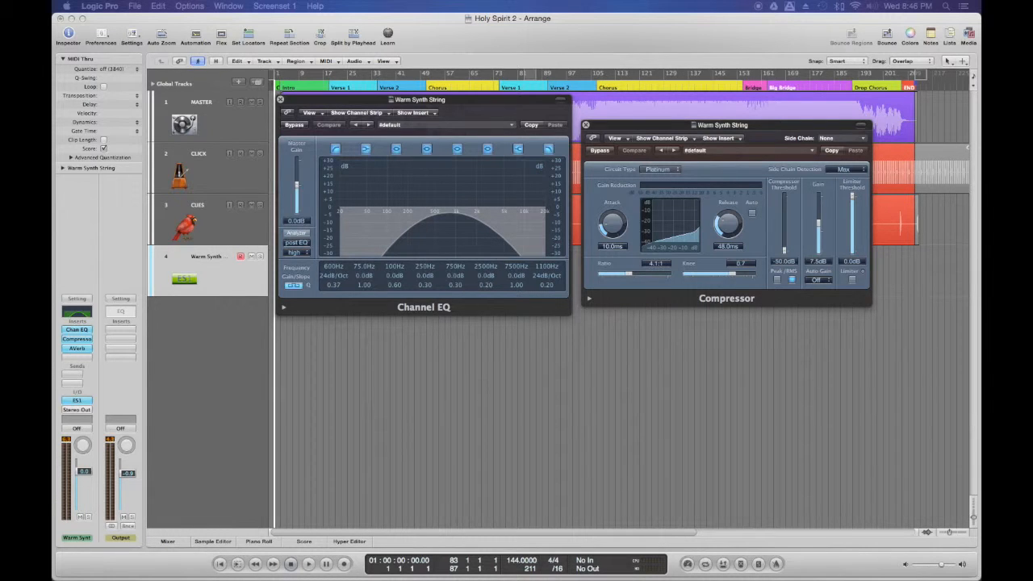
{"action": "left_click_drag", "start_coordinate": [189, 246], "coordinate": [339, 297]}
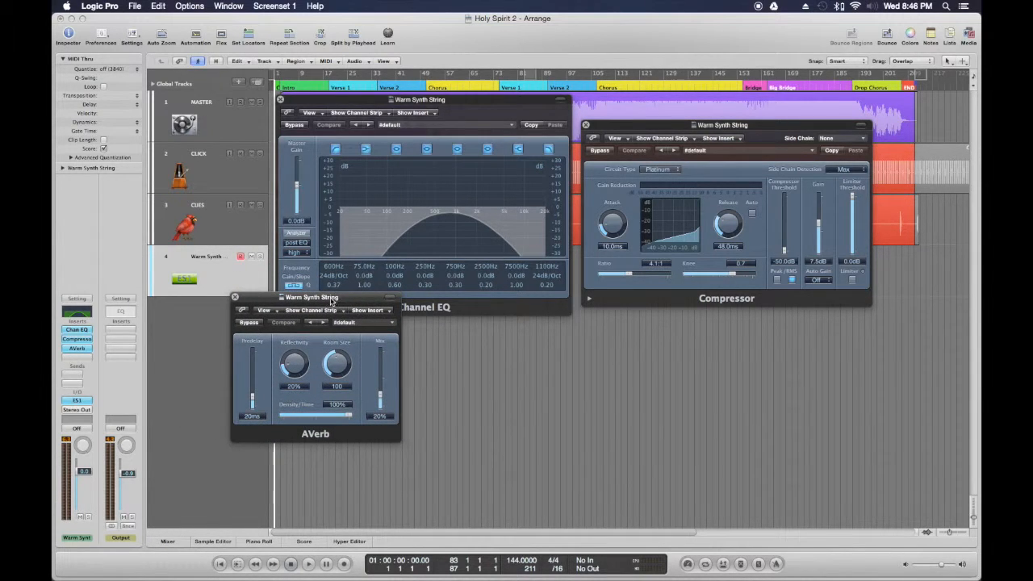
{"action": "left_click_drag", "start_coordinate": [331, 300], "coordinate": [383, 329]}
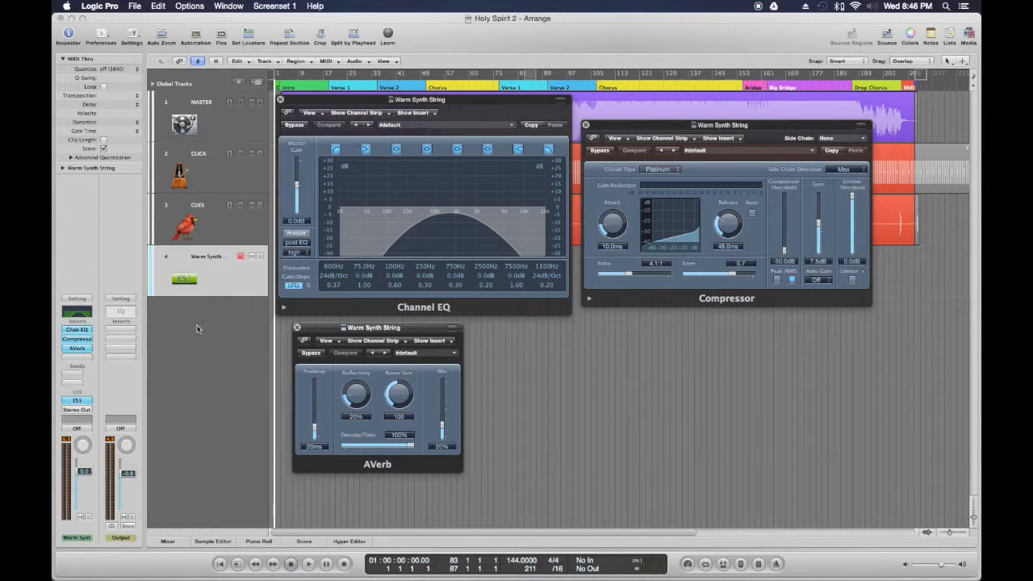
{"action": "left_click", "coordinate": [78, 360]}
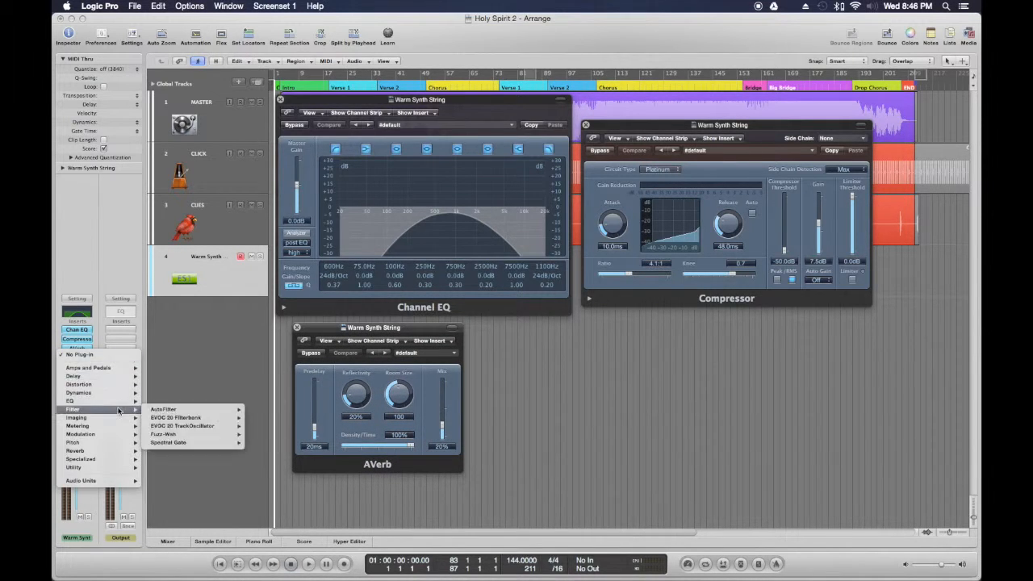
{"action": "mouse_move", "coordinate": [111, 384]}
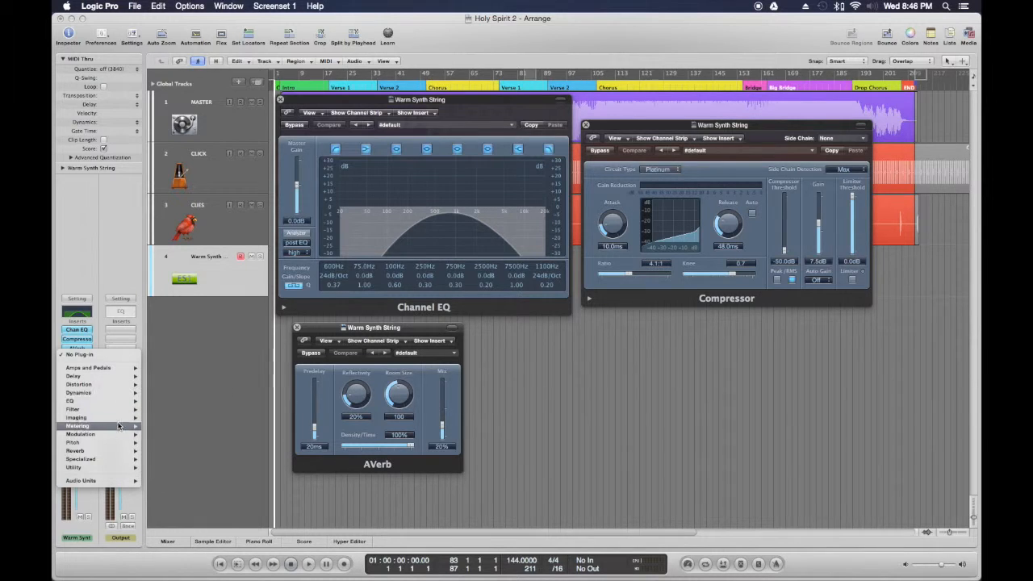
{"action": "mouse_move", "coordinate": [120, 454]}
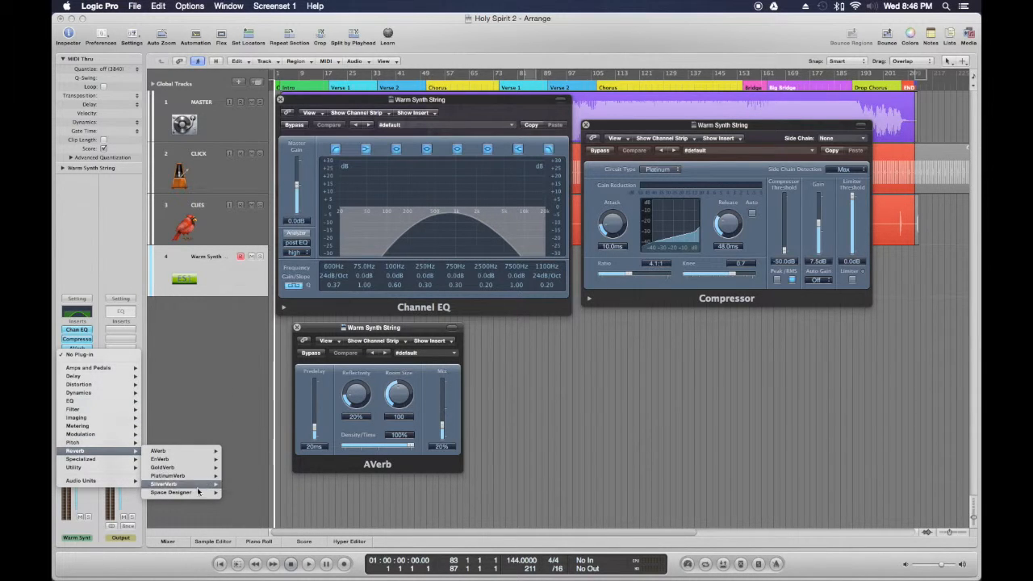
{"action": "mouse_move", "coordinate": [198, 494]}
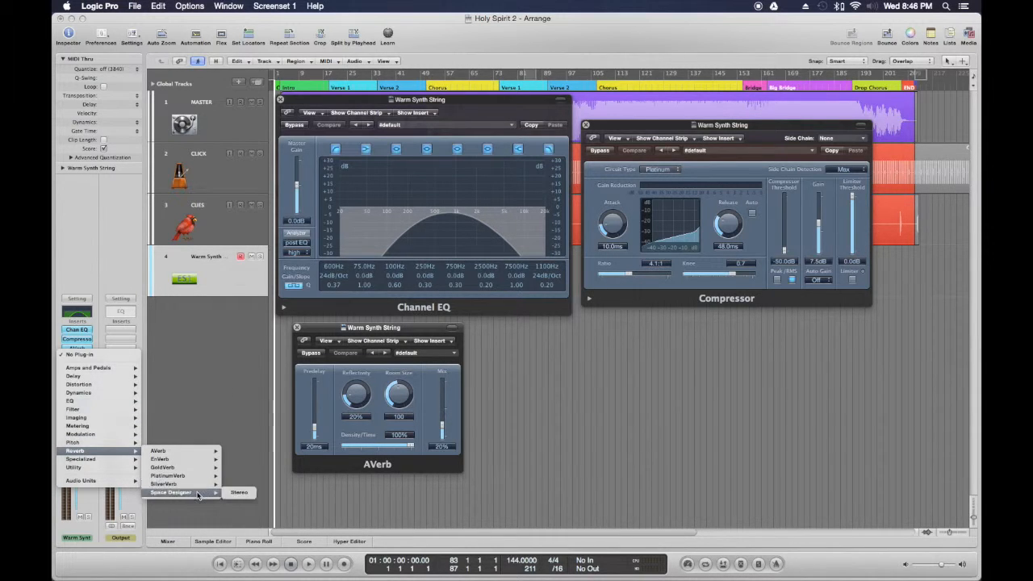
{"action": "left_click", "coordinate": [218, 366]}
- Align the AVerb window under the EQ and set its predelay to 39 ms, reflectivity to 36%, room size to 148 and mix to 100%
{"action": "left_click_drag", "start_coordinate": [408, 331], "coordinate": [395, 330]}
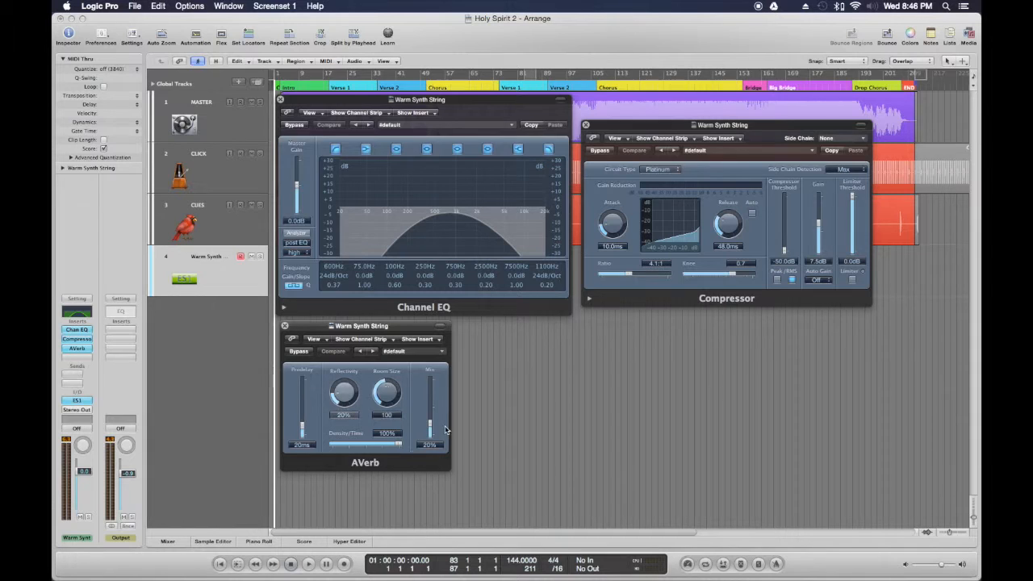
{"action": "left_click_drag", "start_coordinate": [421, 408], "coordinate": [344, 382]}
{"action": "left_click_drag", "start_coordinate": [305, 423], "coordinate": [304, 415]}
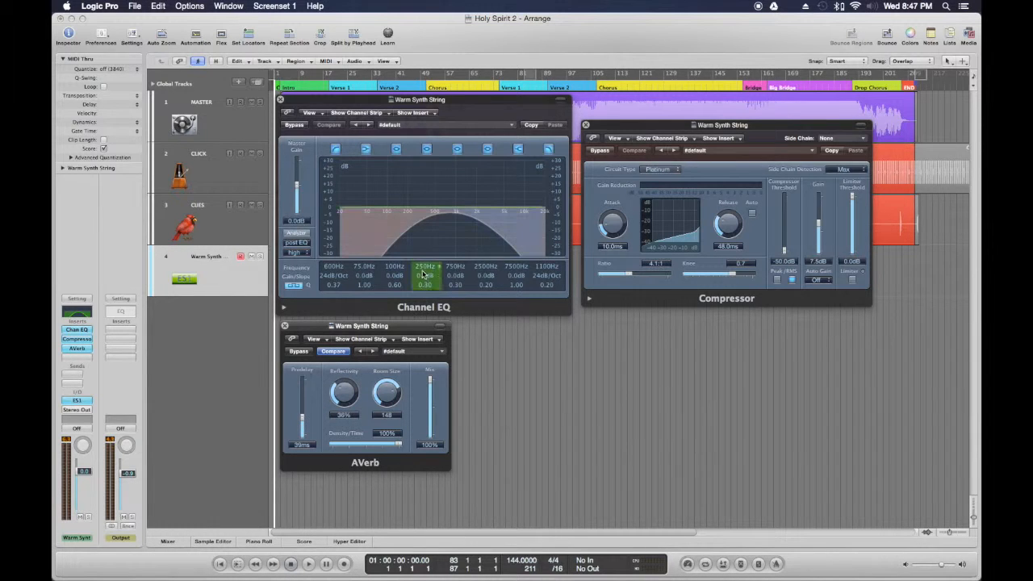
- Sweep the Channel EQ's cut filters, ending with the low cut at 770 Hz and the high cut at 3300 Hz
{"action": "left_click", "coordinate": [465, 103]}
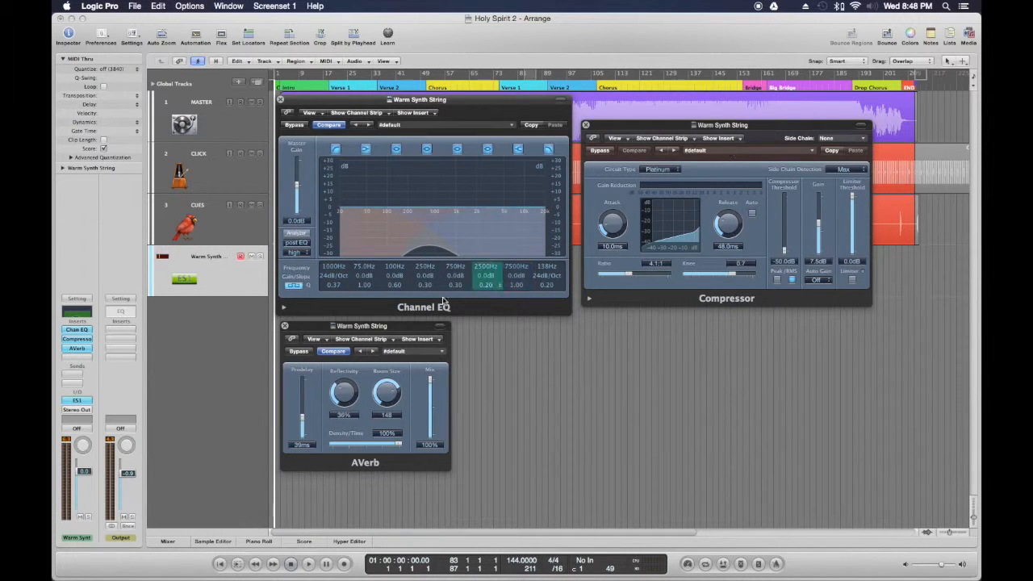
{"action": "left_click_drag", "start_coordinate": [392, 329], "coordinate": [388, 331]}
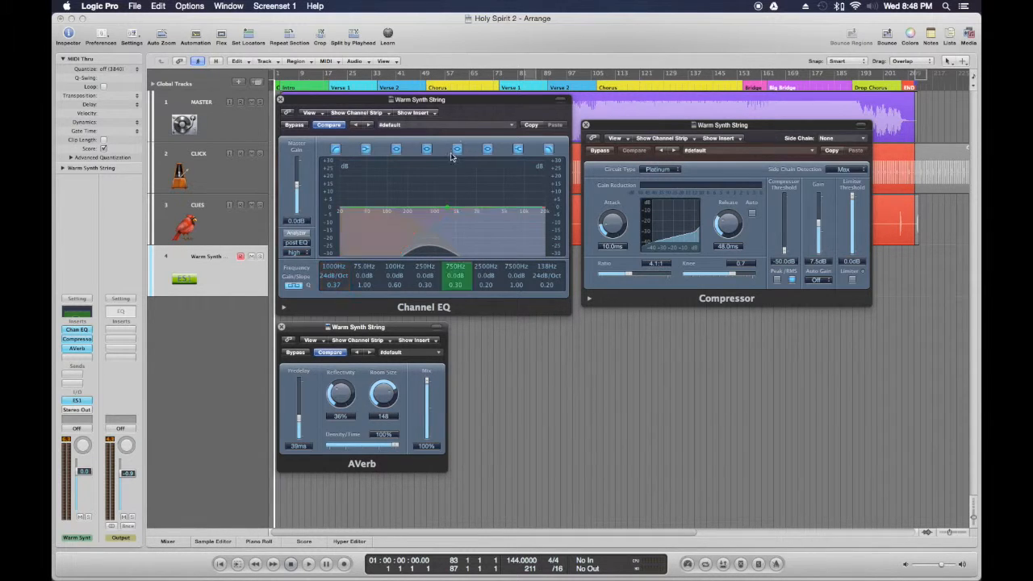
{"action": "left_click", "coordinate": [469, 104]}
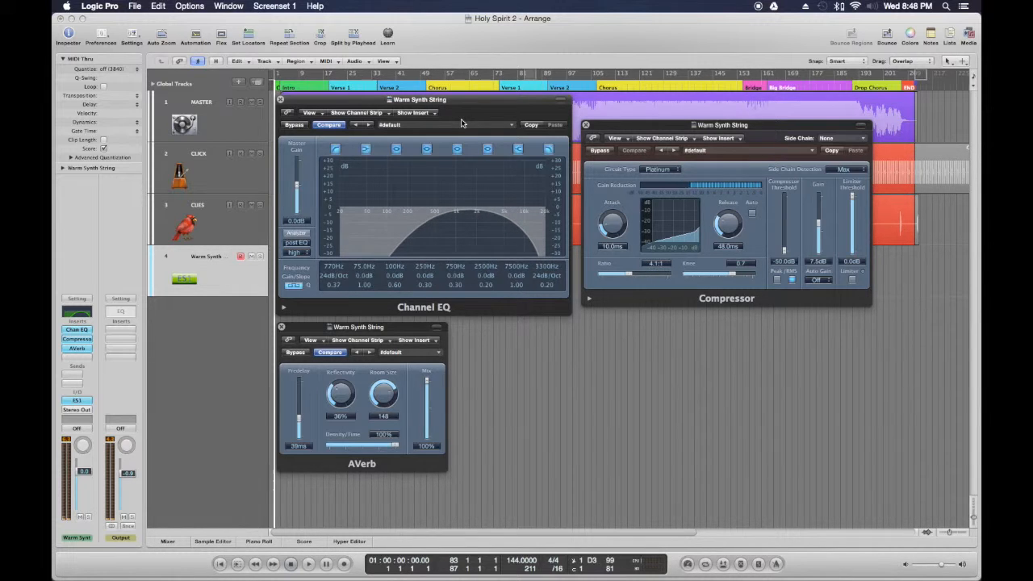
- Insert a stereo Distortion after the AVerb on the Warm Synth String track and place its window beside the AVerb
{"action": "left_click", "coordinate": [85, 358]}
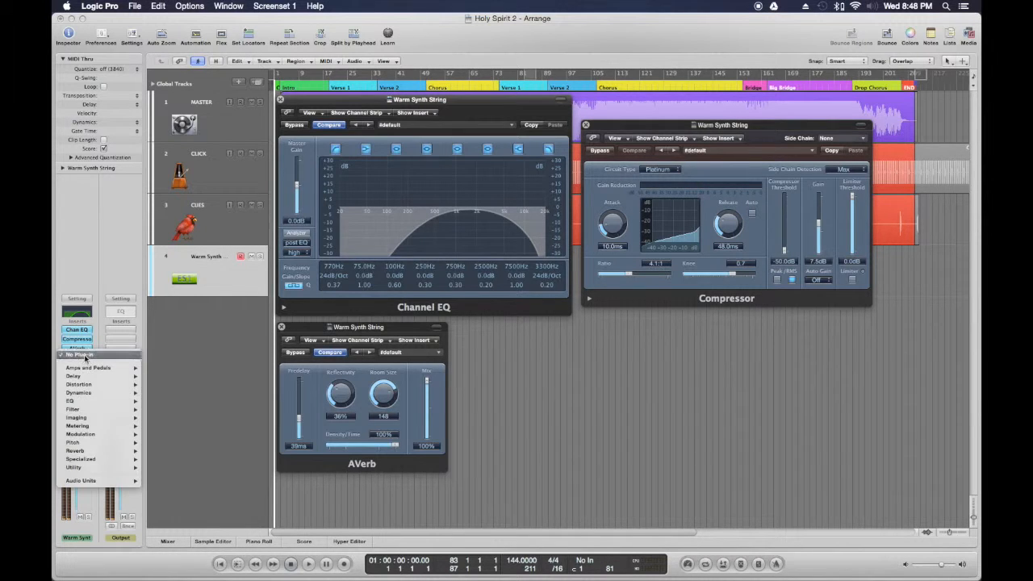
{"action": "left_click", "coordinate": [95, 275]}
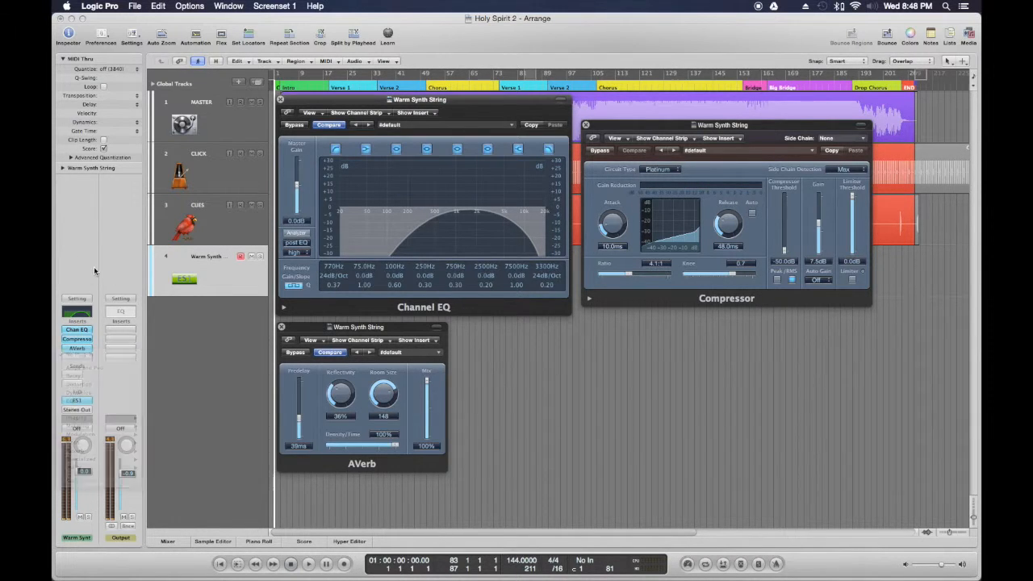
{"action": "left_click", "coordinate": [85, 357]}
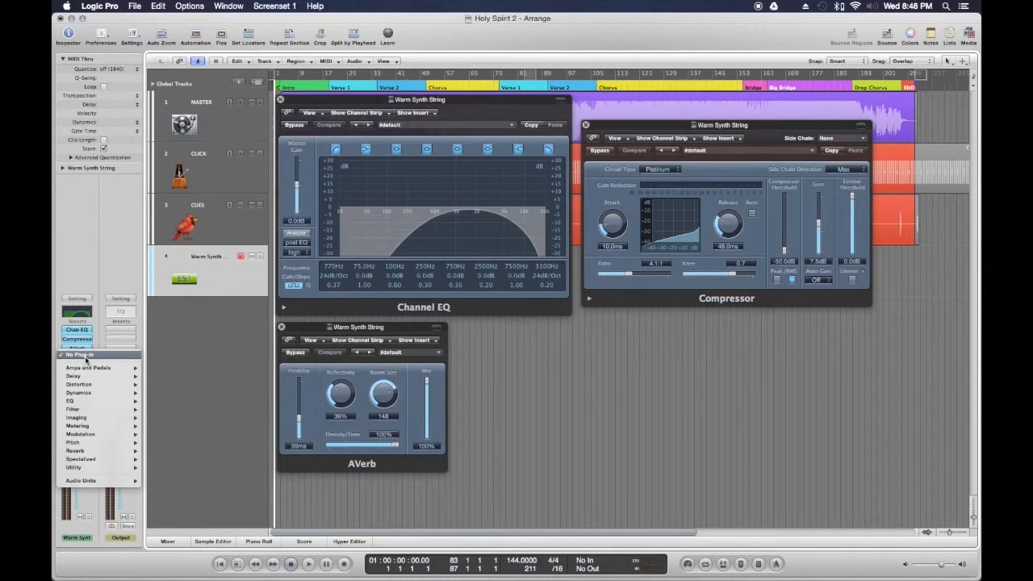
{"action": "mouse_move", "coordinate": [101, 385]}
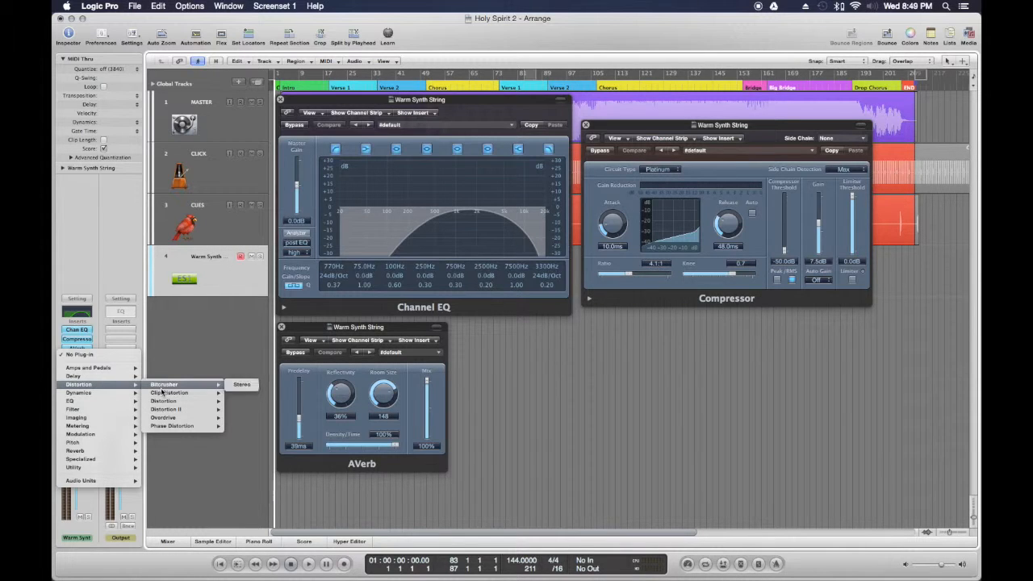
{"action": "mouse_move", "coordinate": [178, 403]}
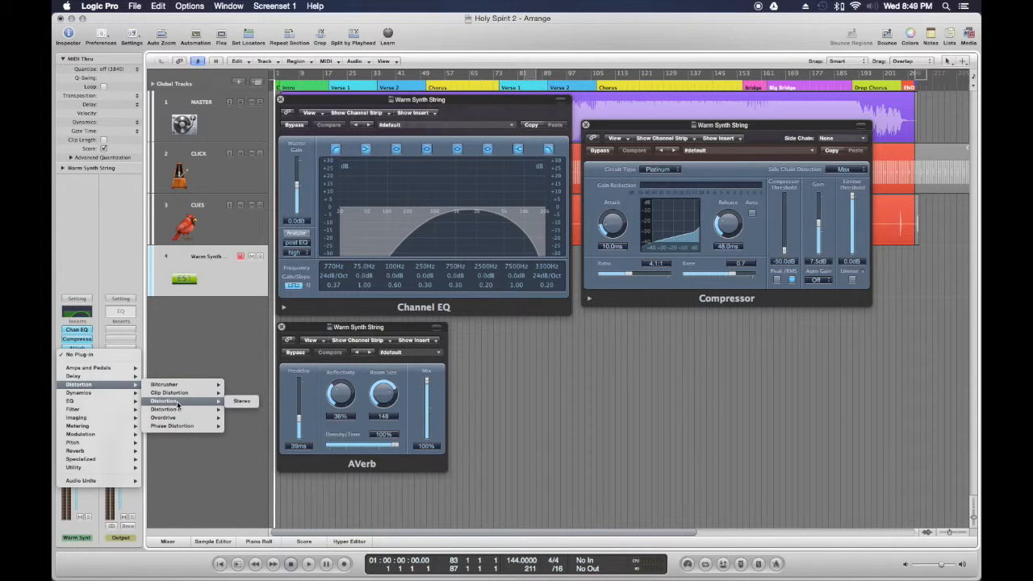
{"action": "left_click", "coordinate": [240, 402]}
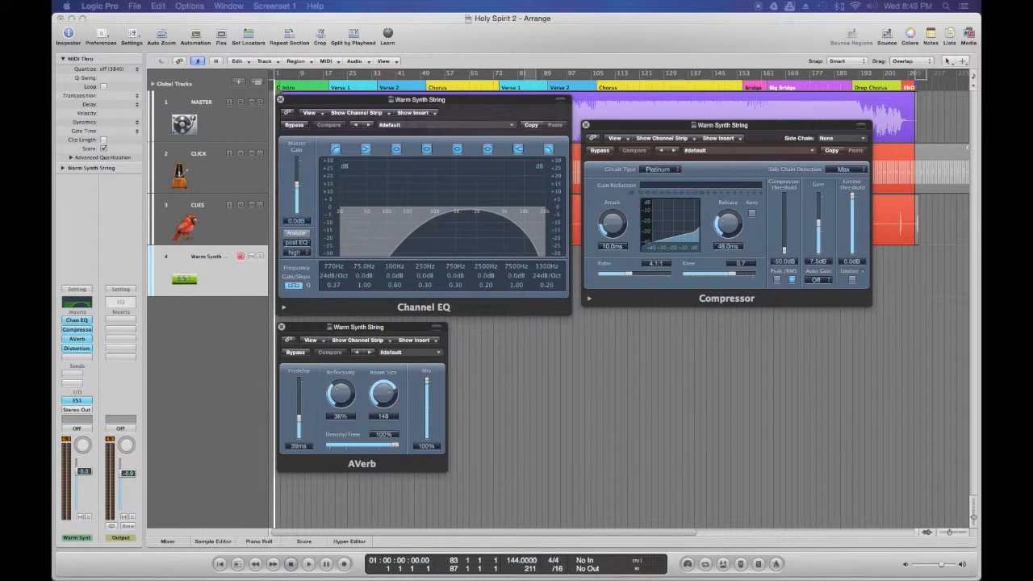
{"action": "left_click_drag", "start_coordinate": [468, 245], "coordinate": [564, 326]}
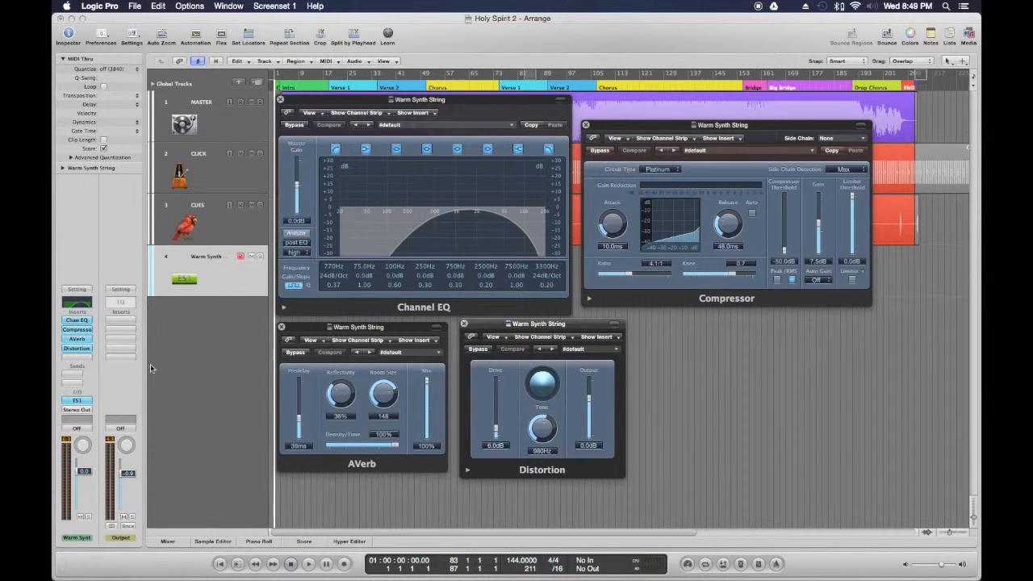
{"action": "left_click", "coordinate": [77, 357]}
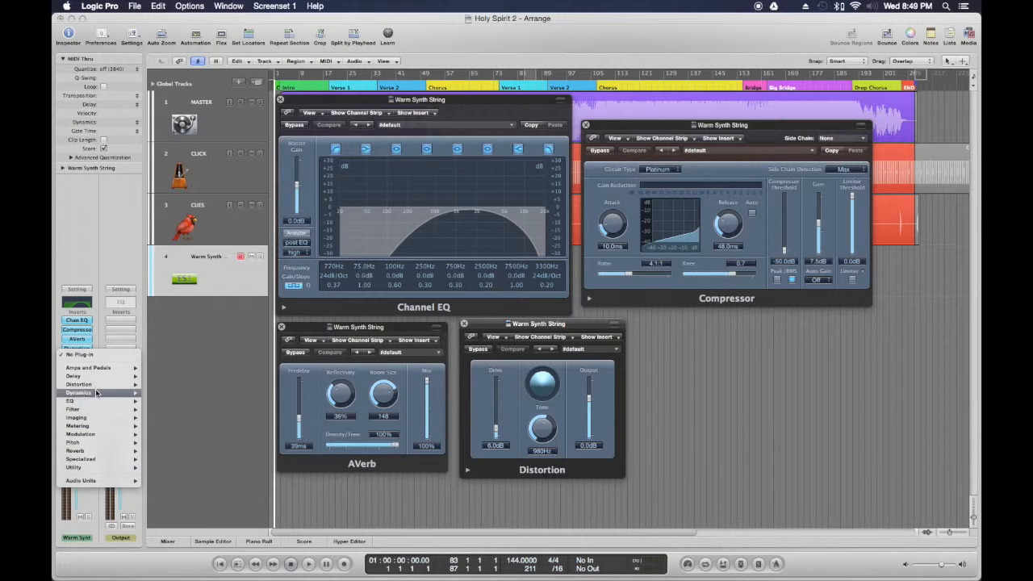
{"action": "mouse_move", "coordinate": [112, 387]}
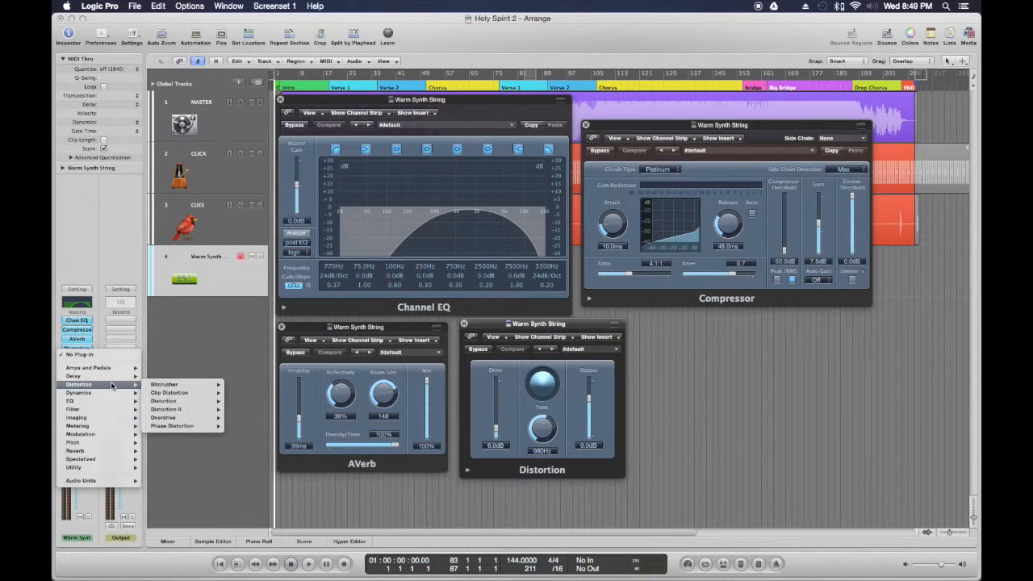
{"action": "left_click", "coordinate": [199, 350]}
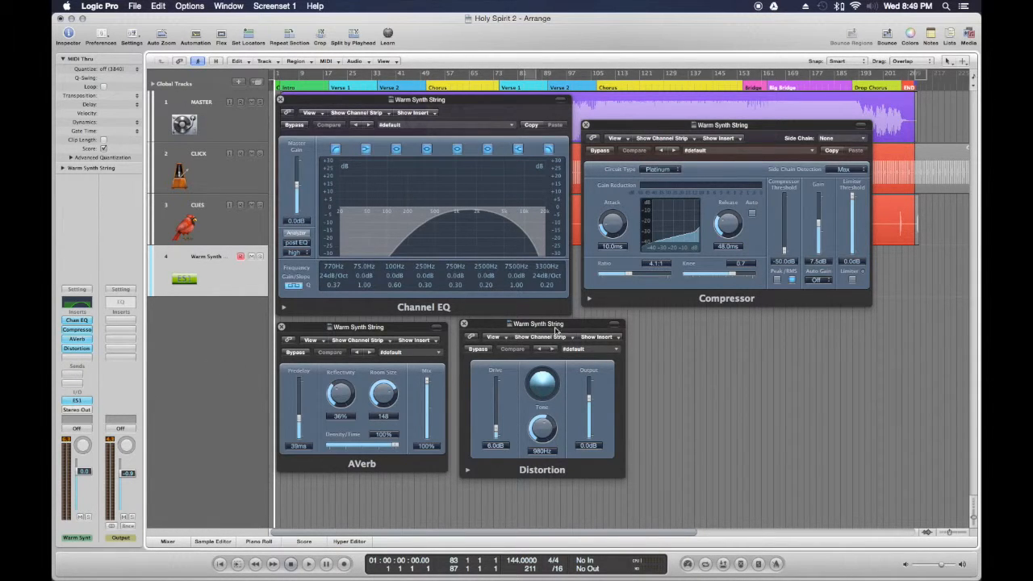
- Nudge the Distortion window closer to the AVerb and lower its drive to 0.0 dB
{"action": "left_click_drag", "start_coordinate": [572, 326], "coordinate": [569, 327]}
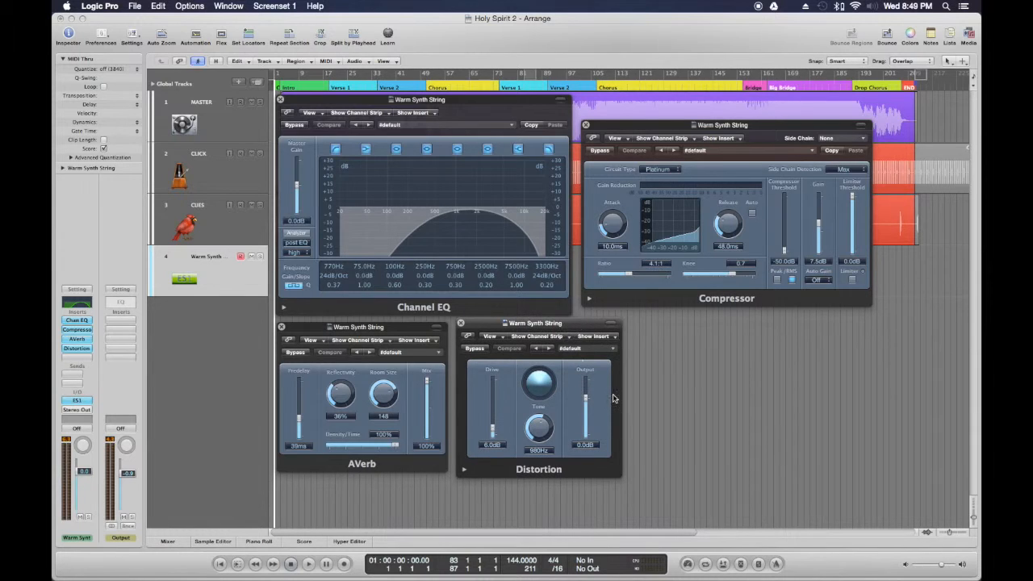
{"action": "left_click_drag", "start_coordinate": [496, 429], "coordinate": [495, 442]}
{"action": "left_click_drag", "start_coordinate": [493, 437], "coordinate": [494, 436]}
{"action": "left_click_drag", "start_coordinate": [495, 436], "coordinate": [494, 436]}
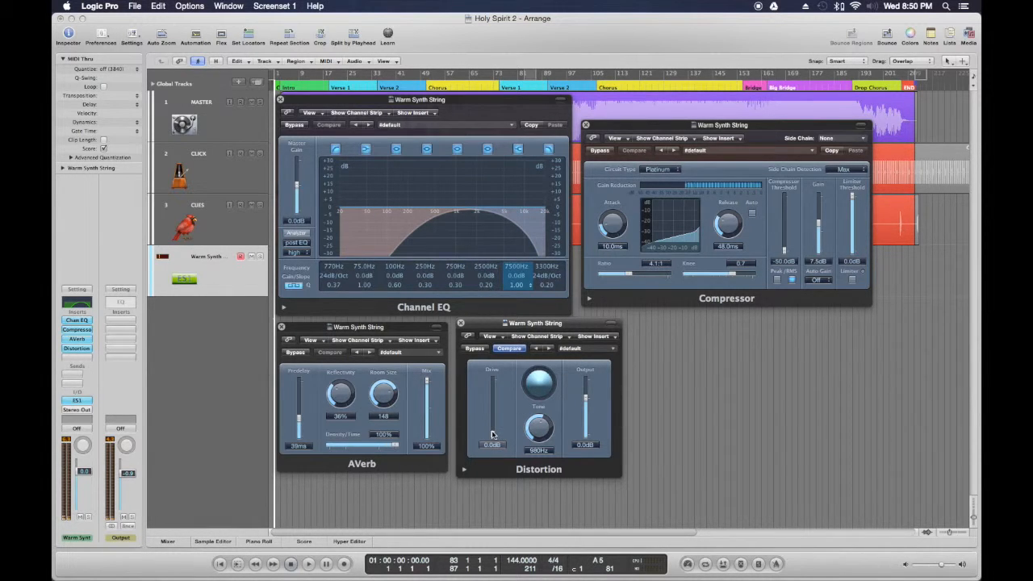
- Set the Distortion's drive to 30 dB, its tone to 20000 Hz and its output to -14 dB
{"action": "left_click_drag", "start_coordinate": [492, 435], "coordinate": [539, 380]}
{"action": "left_click_drag", "start_coordinate": [536, 427], "coordinate": [587, 409]}
{"action": "left_click_drag", "start_coordinate": [494, 425], "coordinate": [495, 402]}
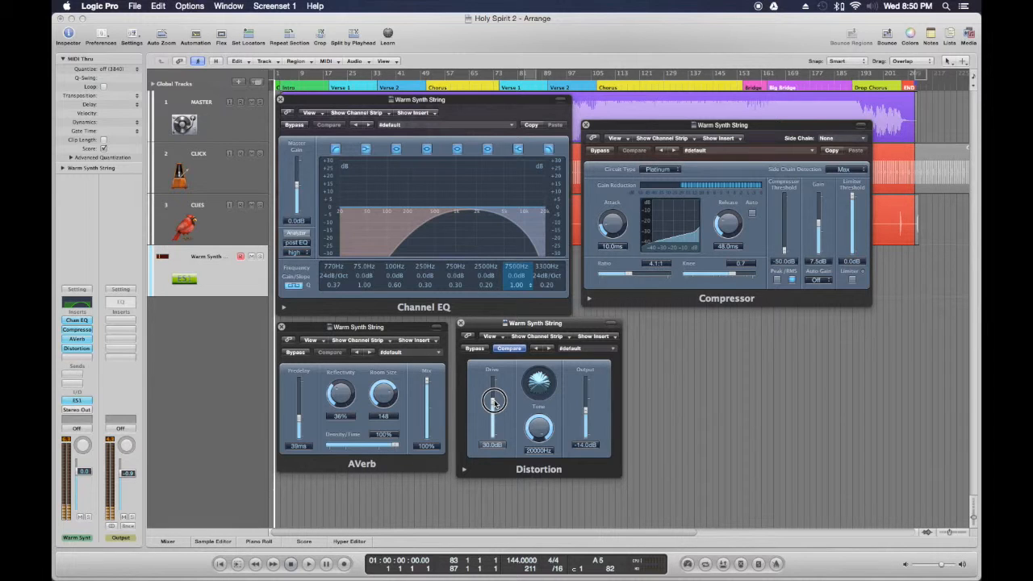
- Set the Distortion's output to +5.5 dB and bring its drive down to 3.0 dB
{"action": "left_click_drag", "start_coordinate": [495, 403], "coordinate": [495, 428]}
{"action": "left_click_drag", "start_coordinate": [589, 425], "coordinate": [585, 394]}
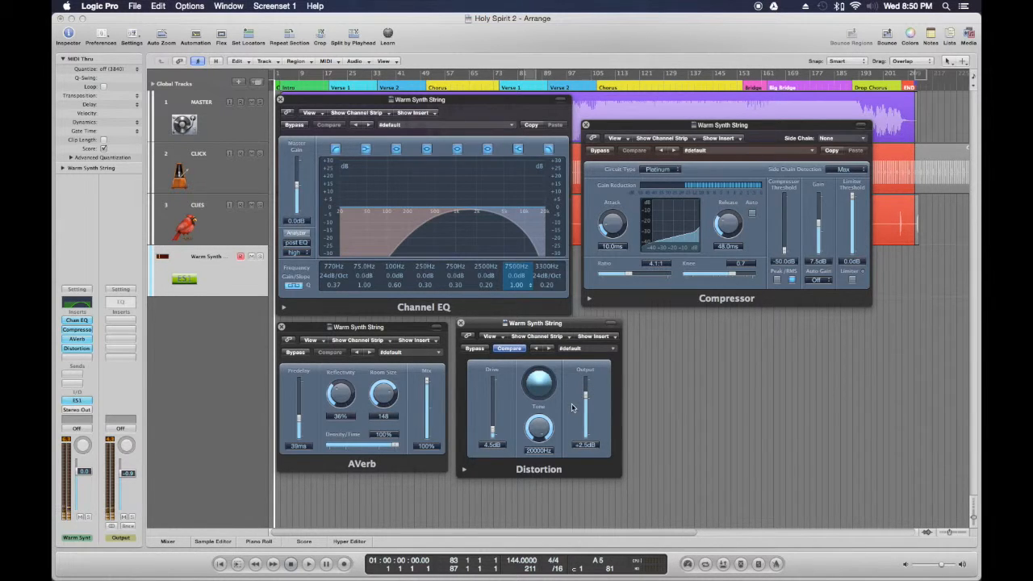
{"action": "left_click_drag", "start_coordinate": [584, 399], "coordinate": [587, 395]}
{"action": "left_click_drag", "start_coordinate": [493, 432], "coordinate": [495, 432]}
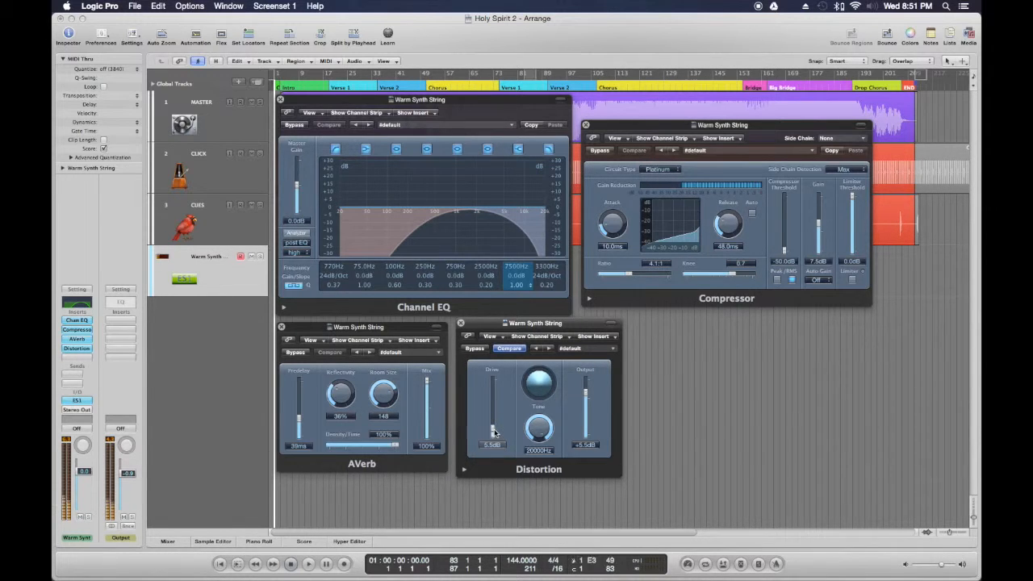
{"action": "left_click", "coordinate": [480, 107]}
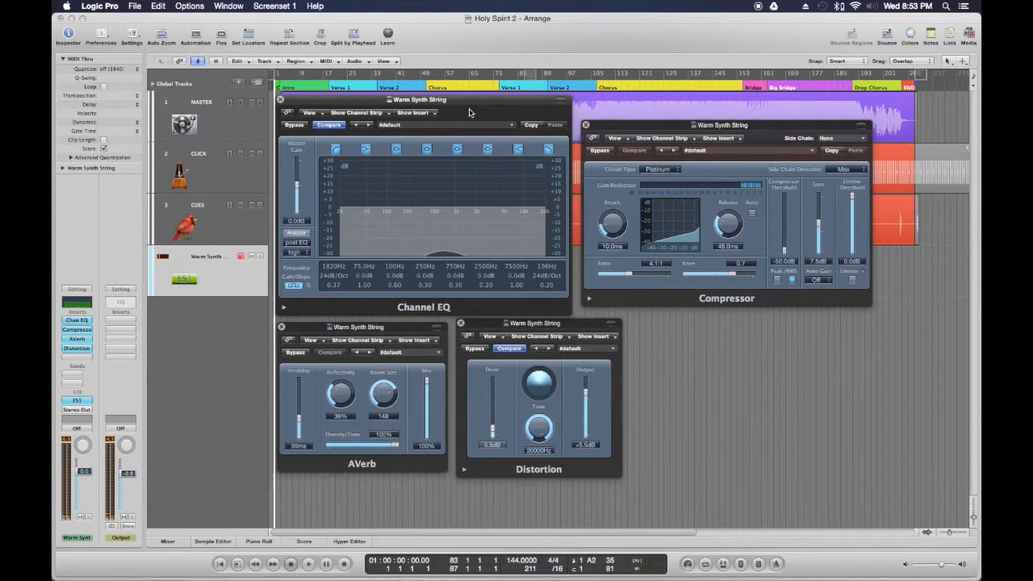
{"action": "mouse_move", "coordinate": [496, 431]}
{"action": "left_mouse_down"}
{"action": "mouse_move", "coordinate": [496, 421]}
{"action": "mouse_move", "coordinate": [494, 440]}
{"action": "left_mouse_up"}
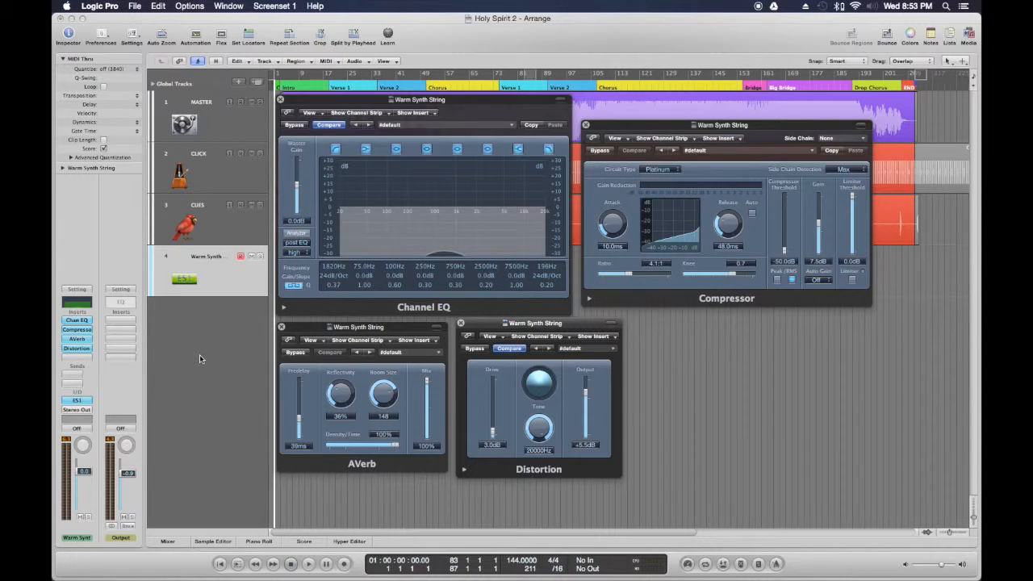
- Insert a second stereo Compressor after the Distortion on the Warm Synth String track and place its window beside the Distortion
{"action": "left_click", "coordinate": [77, 359]}
{"action": "mouse_move", "coordinate": [103, 401]}
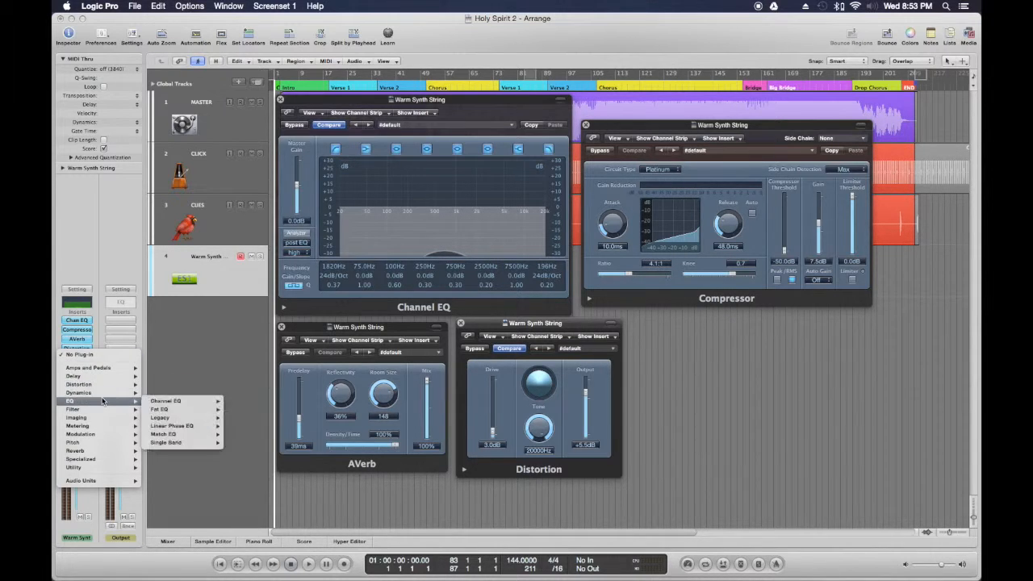
{"action": "mouse_move", "coordinate": [116, 443]}
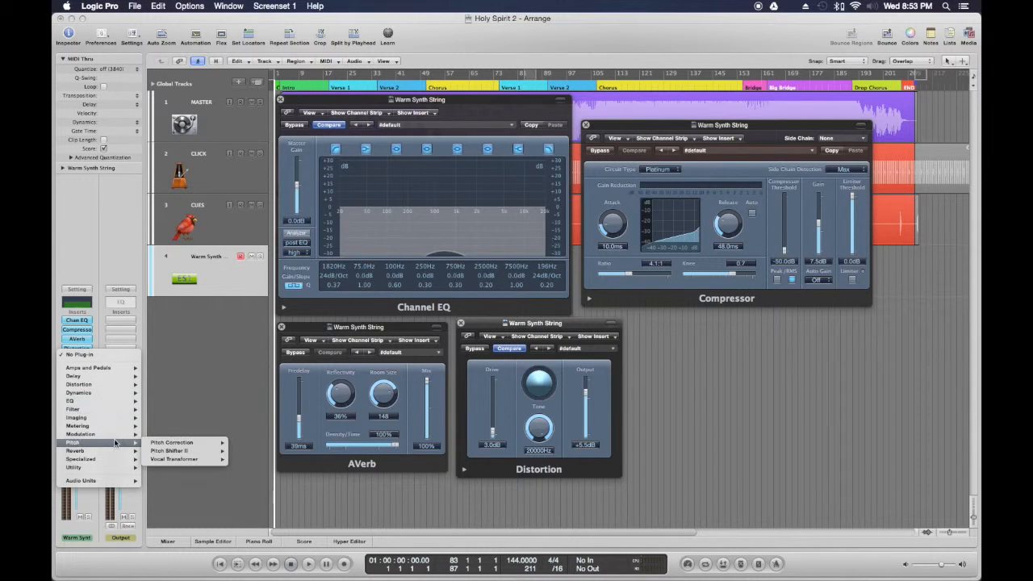
{"action": "mouse_move", "coordinate": [113, 420]}
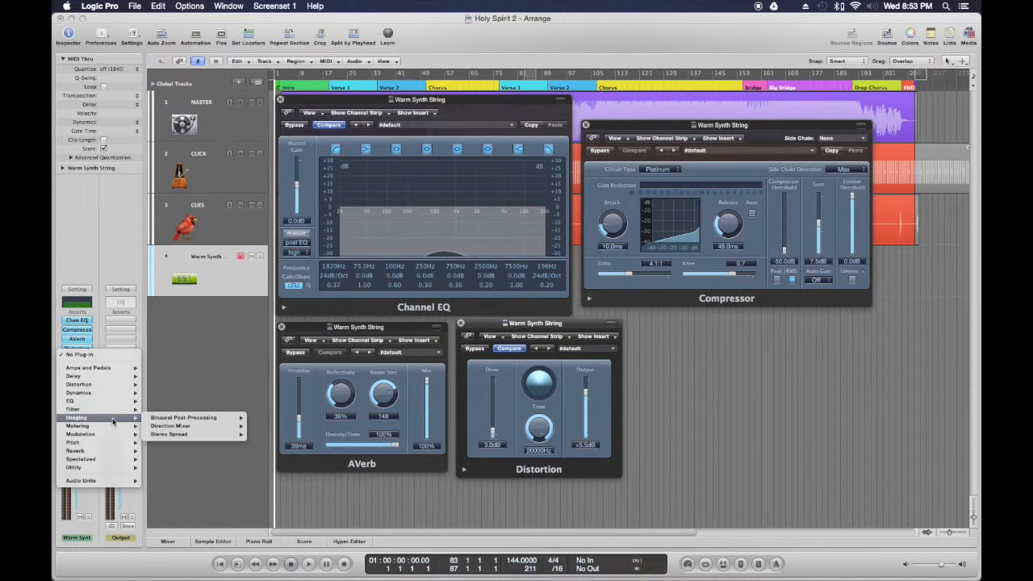
{"action": "mouse_move", "coordinate": [158, 402]}
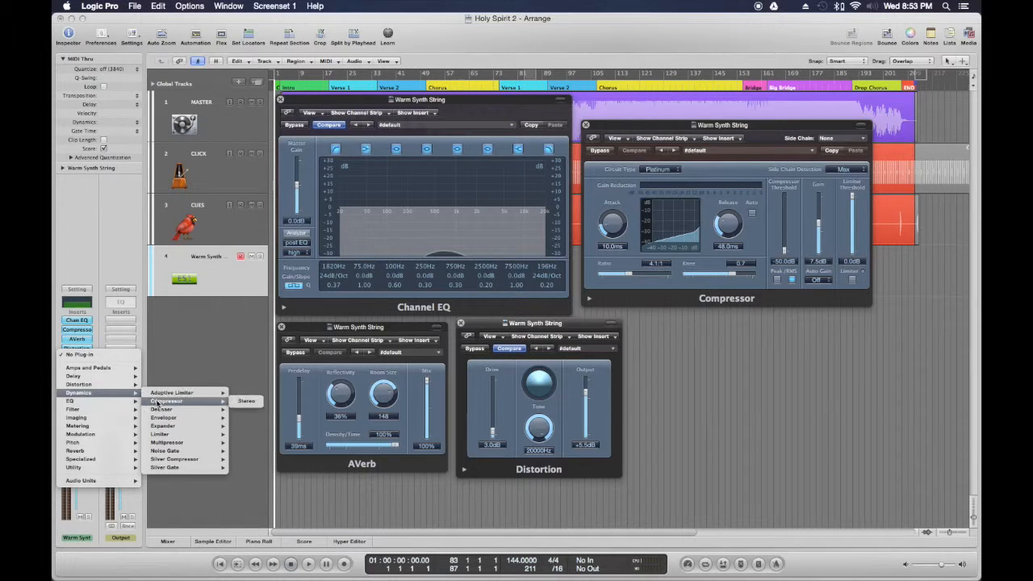
{"action": "left_click", "coordinate": [247, 401]}
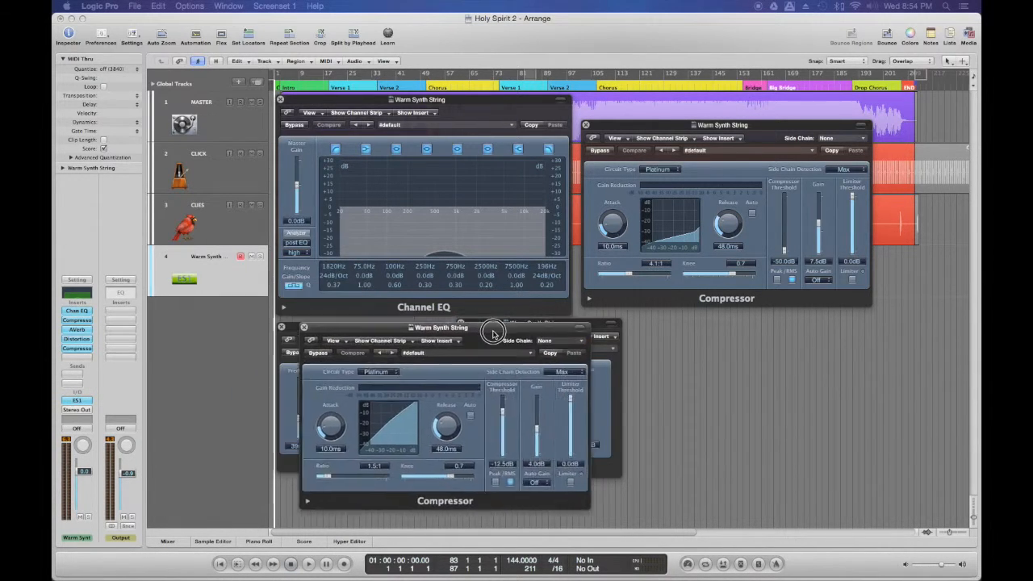
{"action": "left_click_drag", "start_coordinate": [467, 331], "coordinate": [808, 320]}
- Set the second Compressor's threshold to -50 dB, attack to 83 ms, release to 100 ms and gain to 9.5 dB
{"action": "left_click_drag", "start_coordinate": [845, 408], "coordinate": [845, 440]}
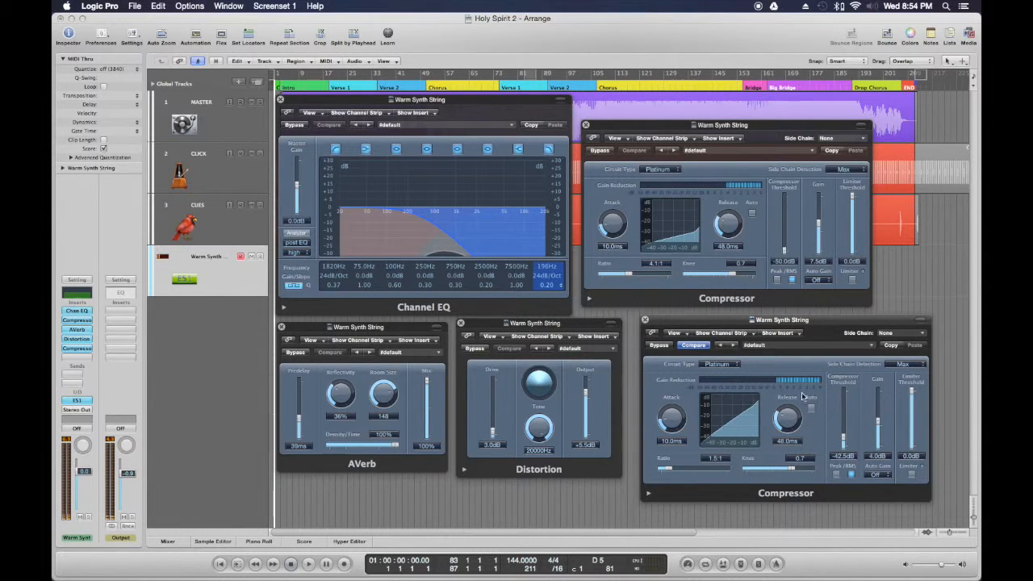
{"action": "left_click_drag", "start_coordinate": [845, 440], "coordinate": [880, 420]}
{"action": "left_click_drag", "start_coordinate": [671, 420], "coordinate": [673, 379]}
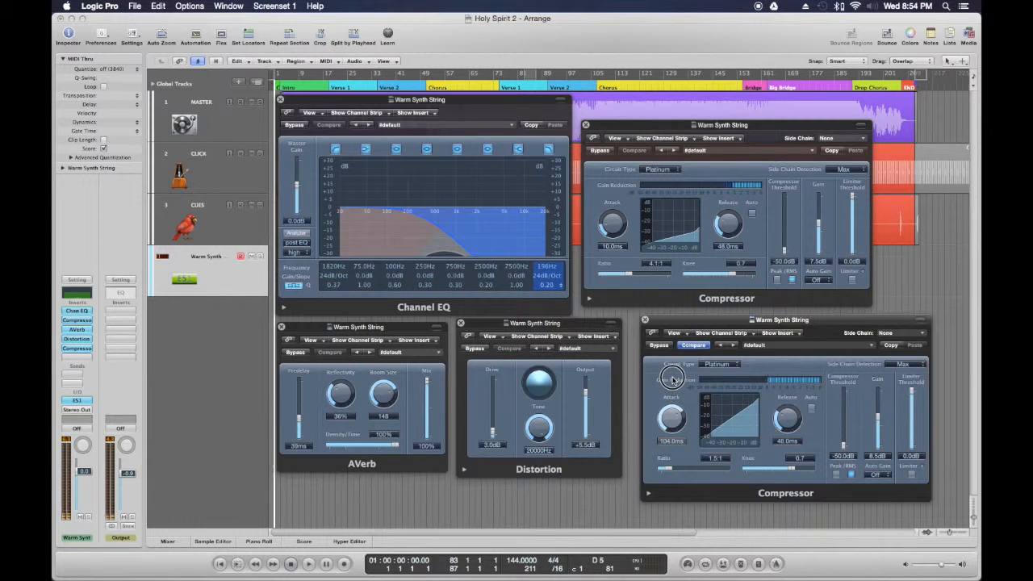
{"action": "mouse_move", "coordinate": [798, 423]}
{"action": "left_mouse_down"}
{"action": "mouse_move", "coordinate": [789, 382]}
{"action": "mouse_move", "coordinate": [784, 428]}
{"action": "left_mouse_up"}
{"action": "left_click_drag", "start_coordinate": [671, 418], "coordinate": [672, 427]}
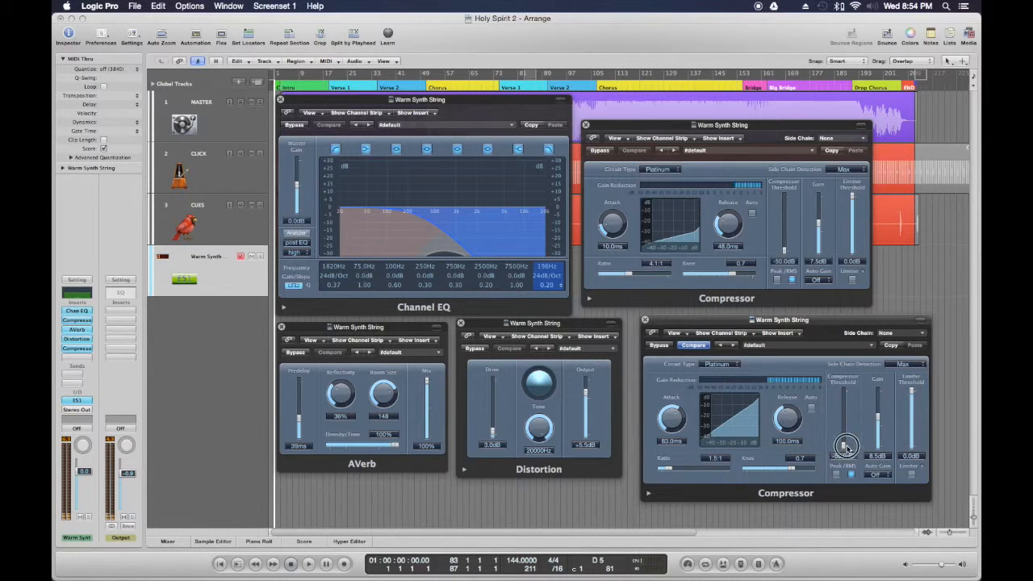
{"action": "left_click_drag", "start_coordinate": [881, 428], "coordinate": [882, 421]}
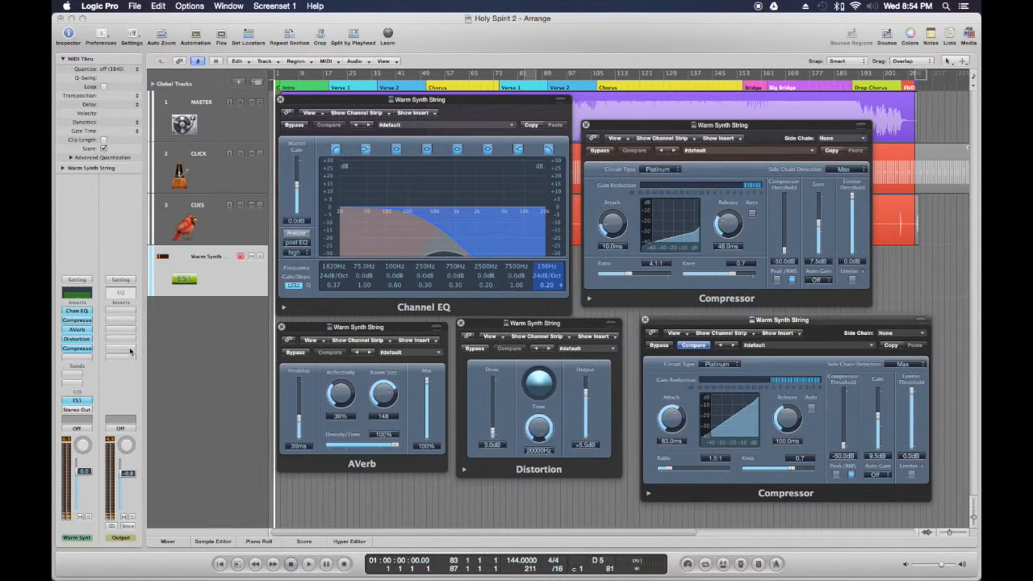
- Insert a stereo Echo after the second Compressor on the Warm Synth String track and position its window over the two Compressors
{"action": "left_click", "coordinate": [71, 357]}
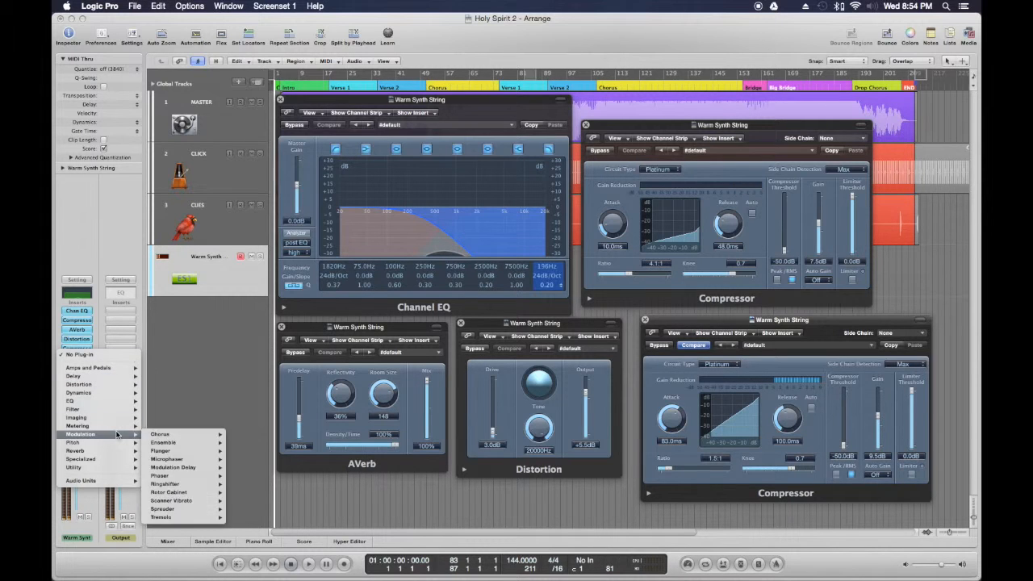
{"action": "mouse_move", "coordinate": [103, 434]}
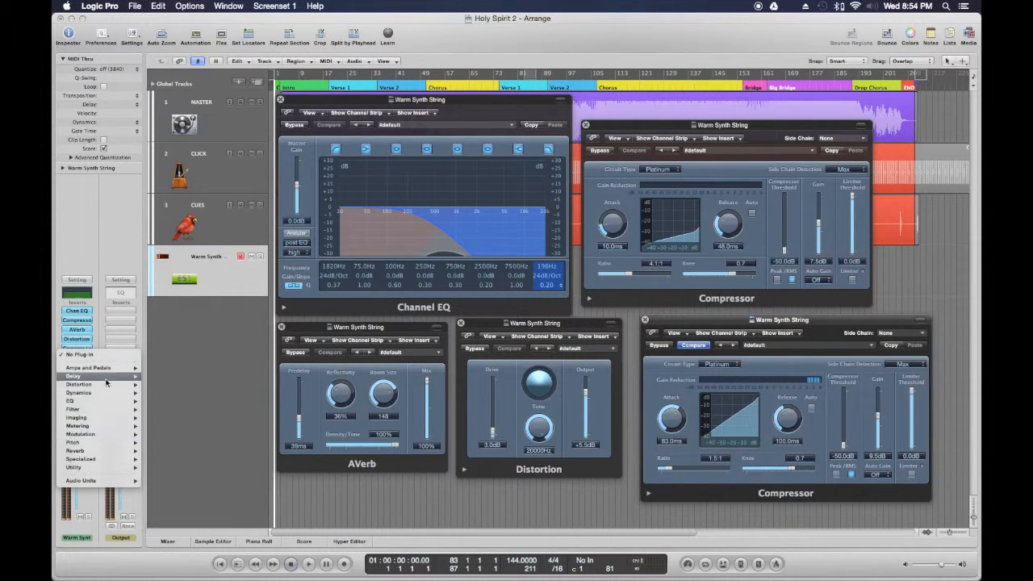
{"action": "mouse_move", "coordinate": [104, 380]}
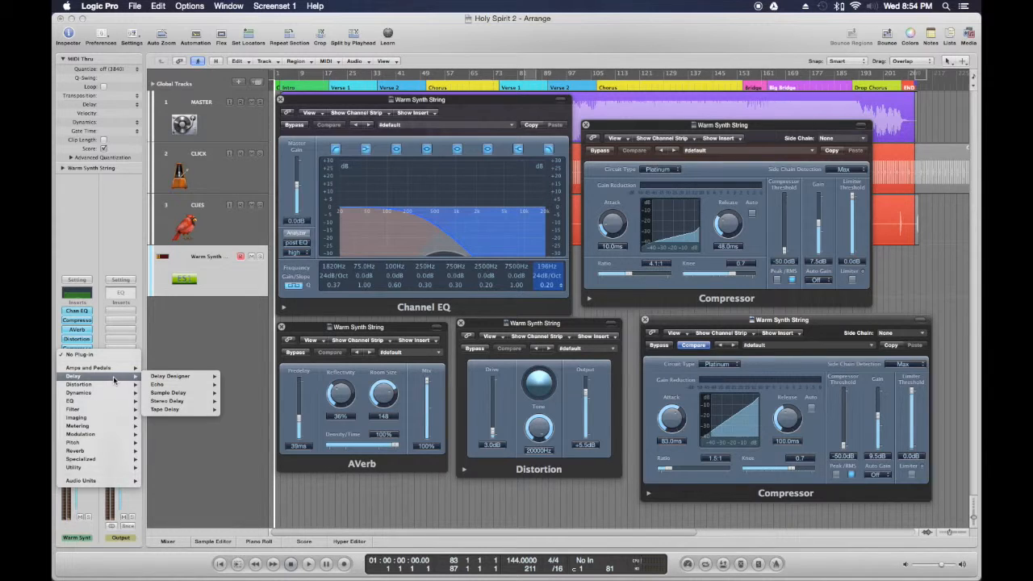
{"action": "mouse_move", "coordinate": [183, 389]}
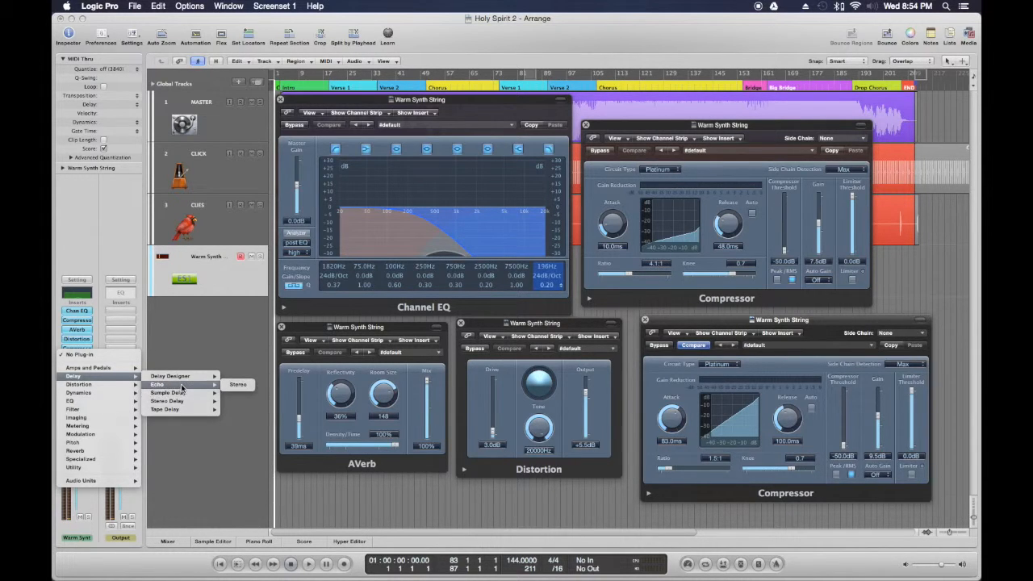
{"action": "left_click", "coordinate": [233, 386]}
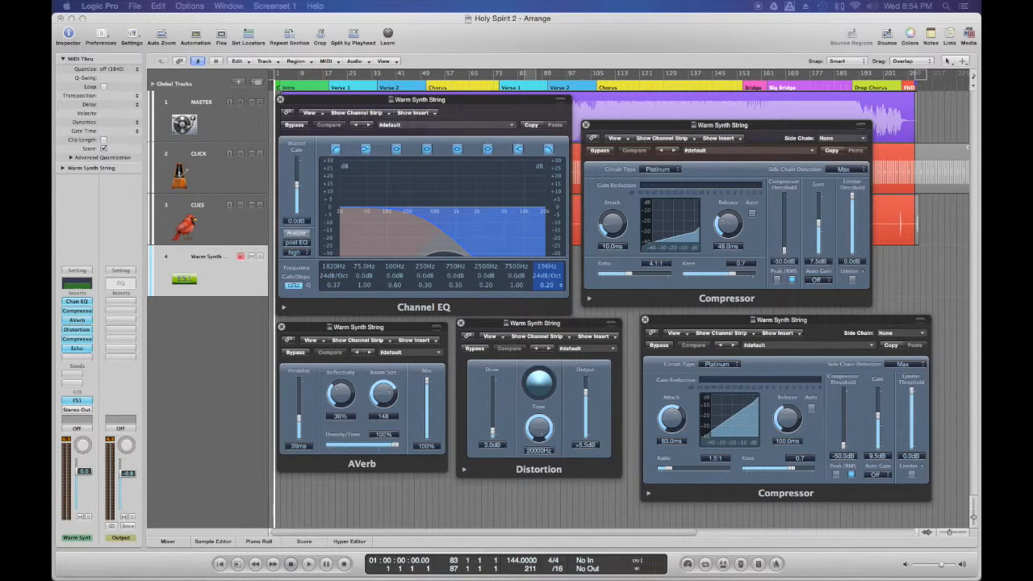
{"action": "left_click_drag", "start_coordinate": [603, 232], "coordinate": [714, 242]}
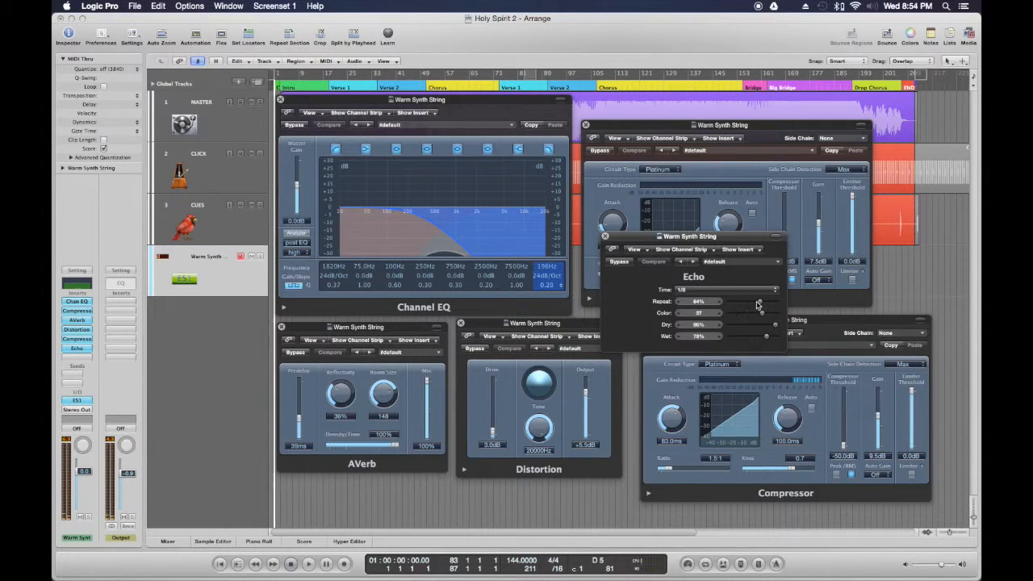
- Set the Echo's color to 77, dry to 47%, wet to 91% and time to a dotted 1/8 note
{"action": "left_click_drag", "start_coordinate": [762, 316], "coordinate": [776, 338]}
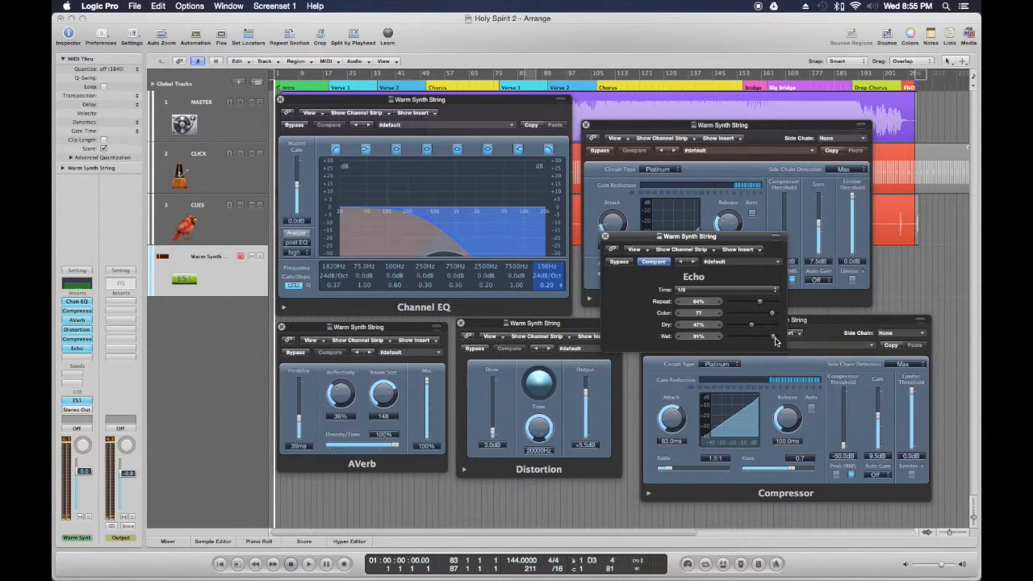
{"action": "left_click", "coordinate": [725, 291]}
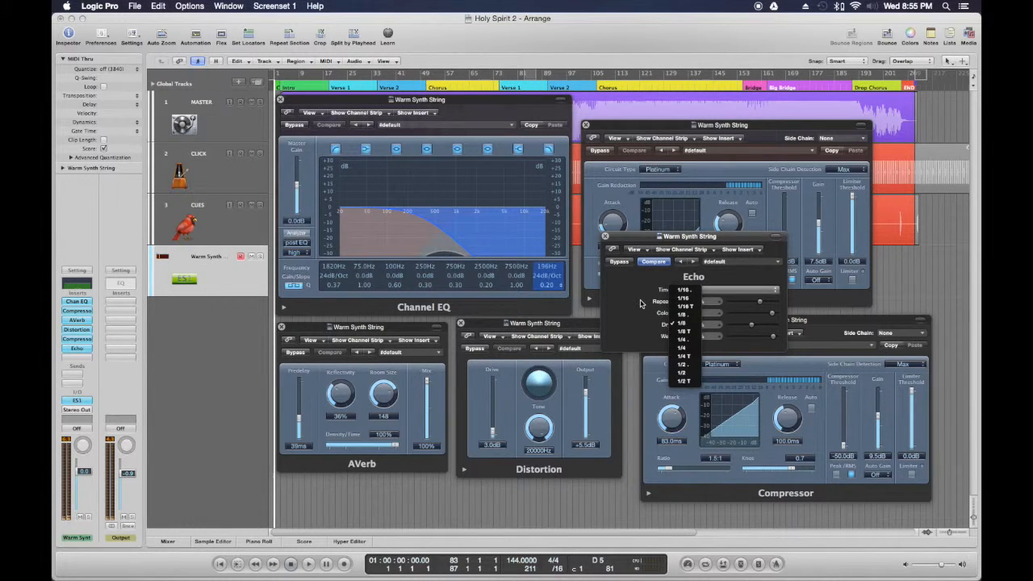
{"action": "left_click", "coordinate": [682, 323]}
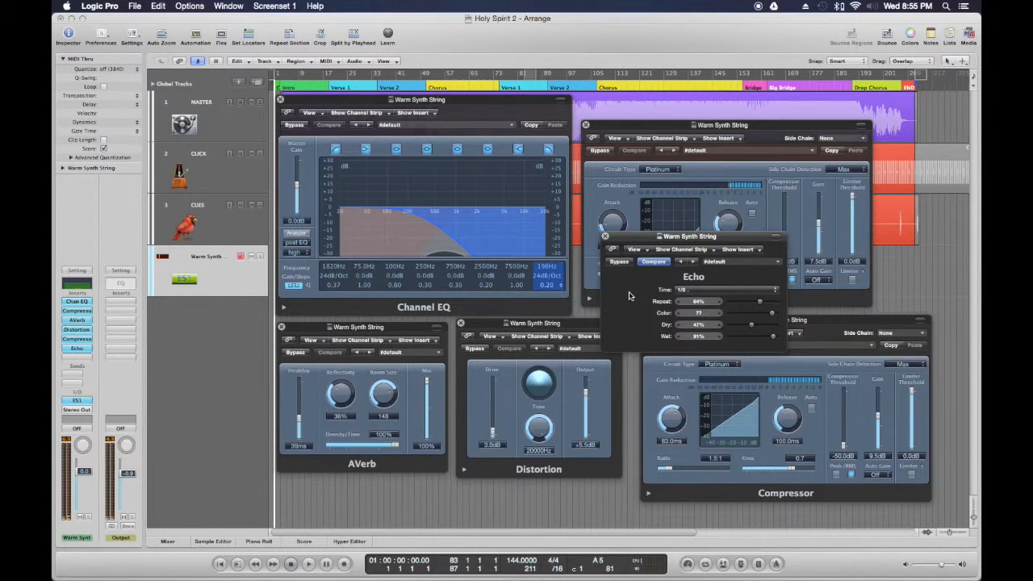
- Close the Echo, both Compressor, Distortion, AVerb and Channel EQ windows so only the arrangement remains
{"action": "left_click", "coordinate": [485, 119]}
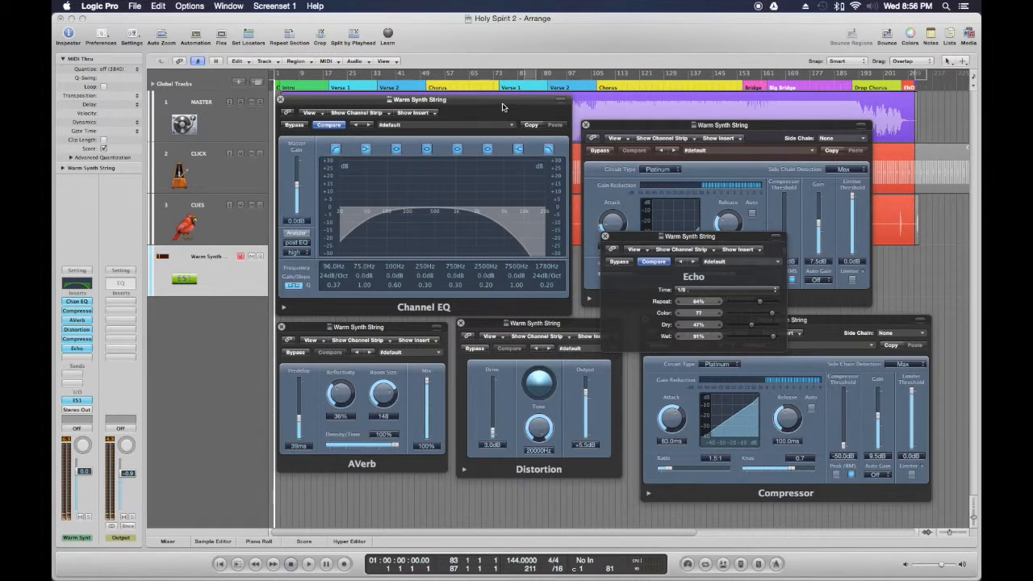
{"action": "left_click", "coordinate": [629, 240]}
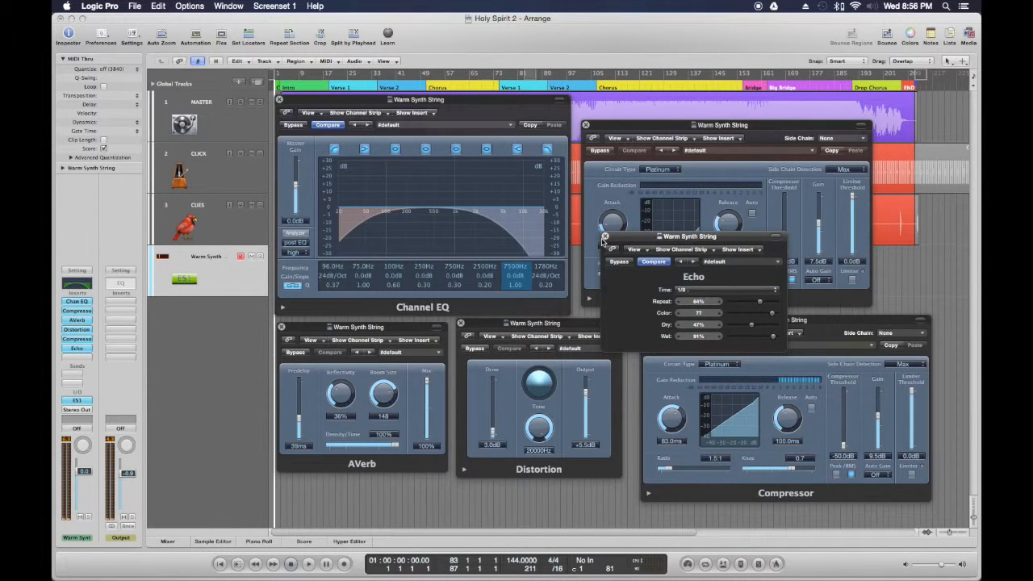
{"action": "left_click", "coordinate": [606, 238]}
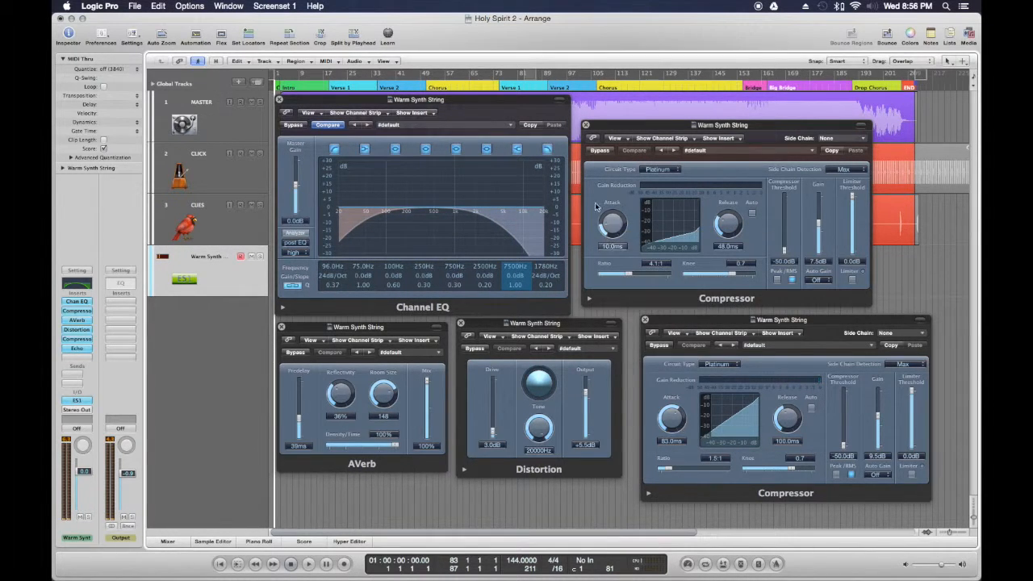
{"action": "left_click", "coordinate": [586, 125]}
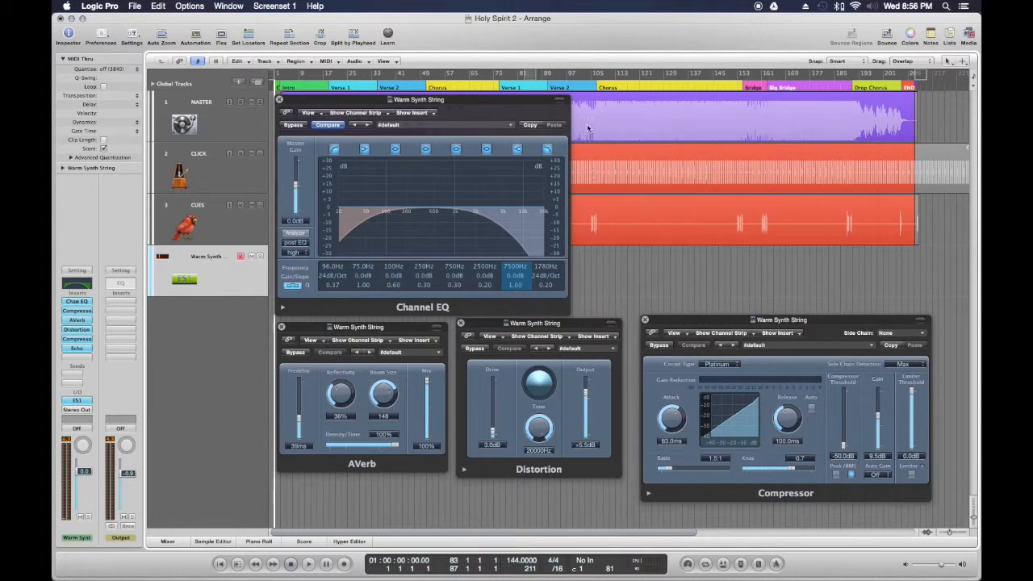
{"action": "left_click", "coordinate": [646, 320]}
{"action": "left_click", "coordinate": [461, 325]}
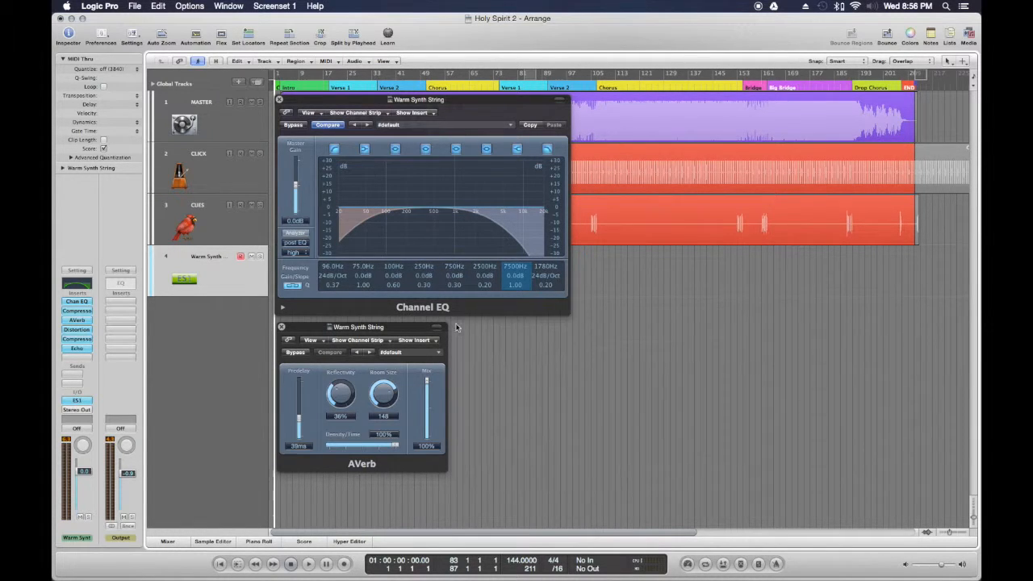
{"action": "left_click", "coordinate": [282, 327]}
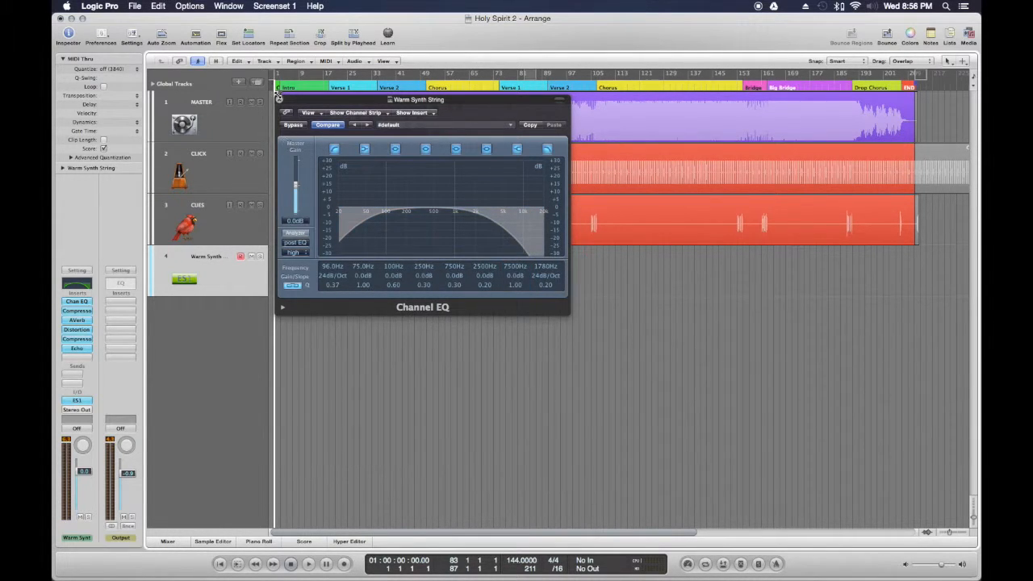
{"action": "left_click", "coordinate": [280, 99]}
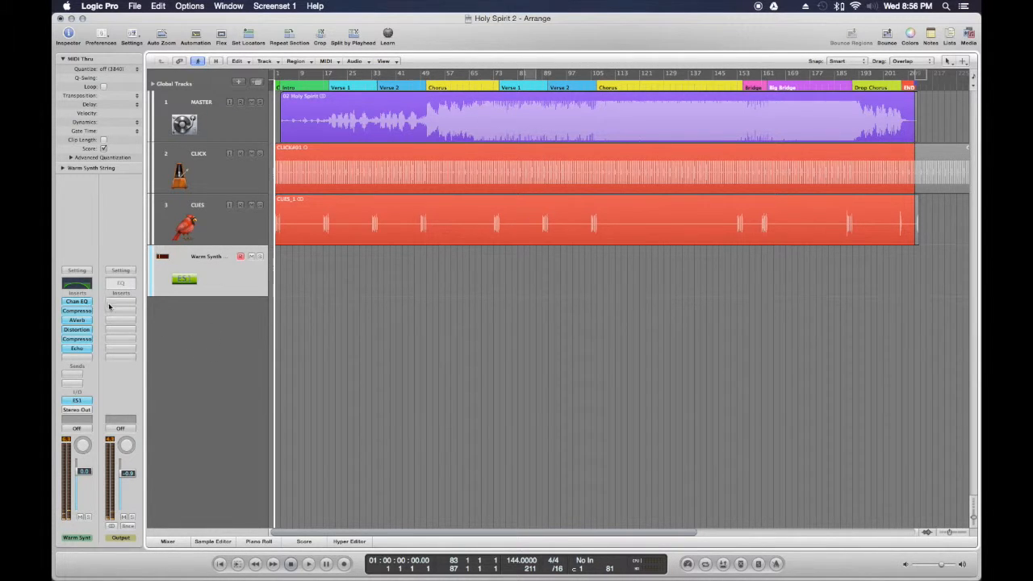
- Open the Warm Synth String track's Channel EQ to view its curve, shift its window over the arrangement and close it
{"action": "left_click", "coordinate": [81, 302]}
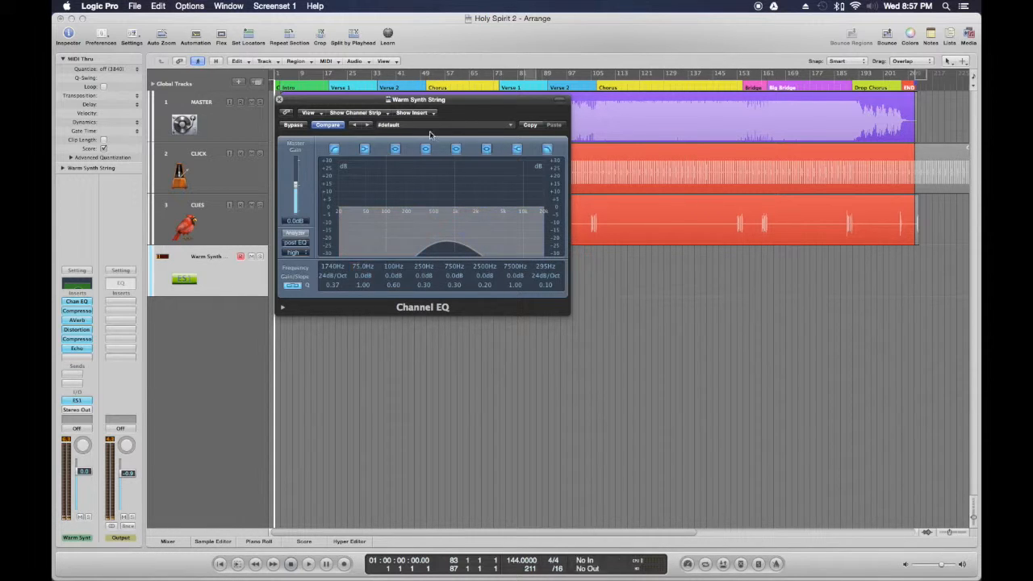
{"action": "left_click_drag", "start_coordinate": [367, 102], "coordinate": [430, 103]}
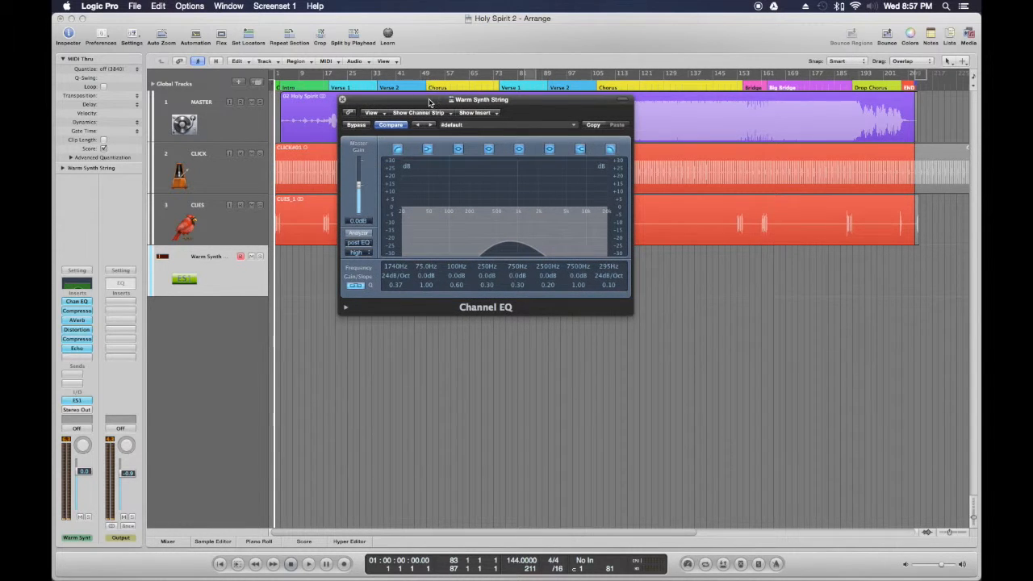
{"action": "left_click", "coordinate": [342, 100]}
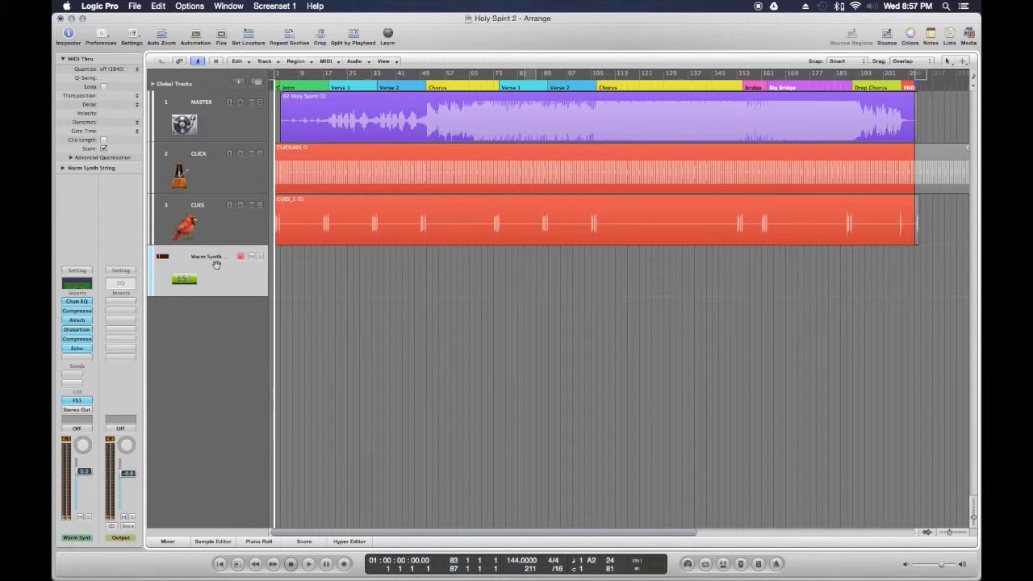
- Move the playhead forward one bar and return it to the project start
{"action": "key", "text": "period"}
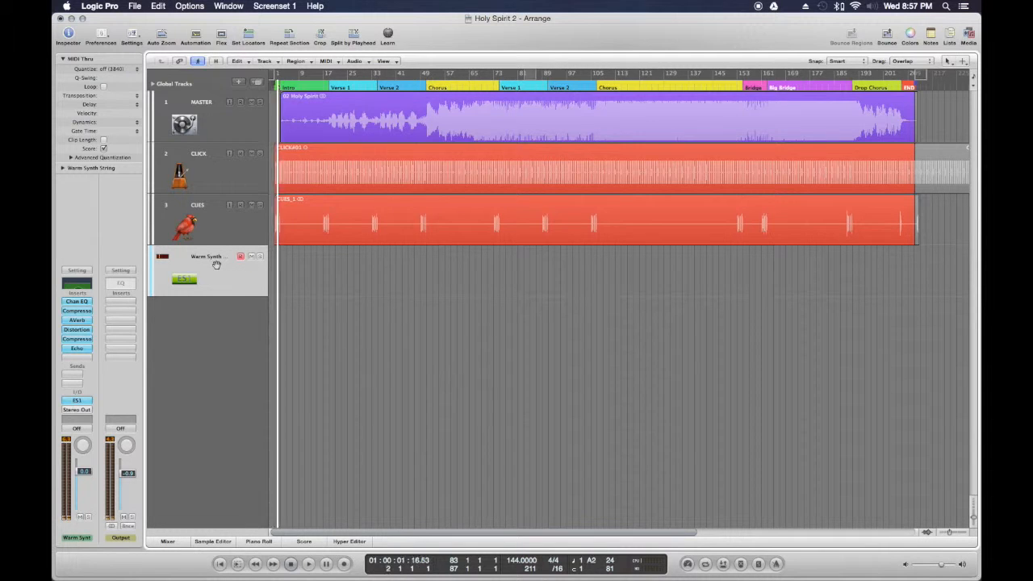
{"action": "key", "text": "comma"}
{"action": "key", "text": "comma"}
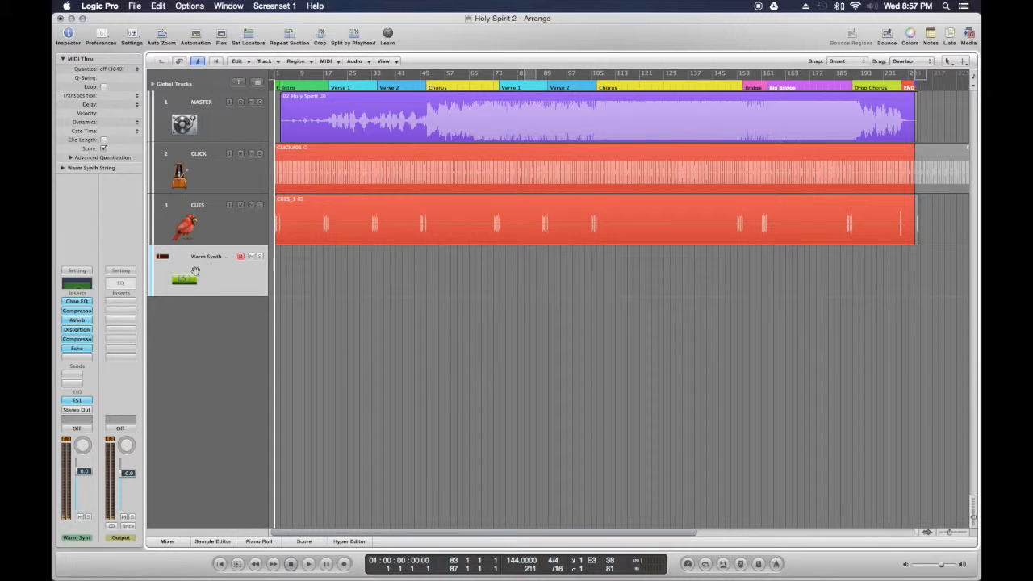
- Examine the Warm Synth String Channel EQ curve, close it, and bring up the new track options before dismissing them
{"action": "left_click", "coordinate": [77, 301]}
{"action": "left_click_drag", "start_coordinate": [477, 242], "coordinate": [530, 253]}
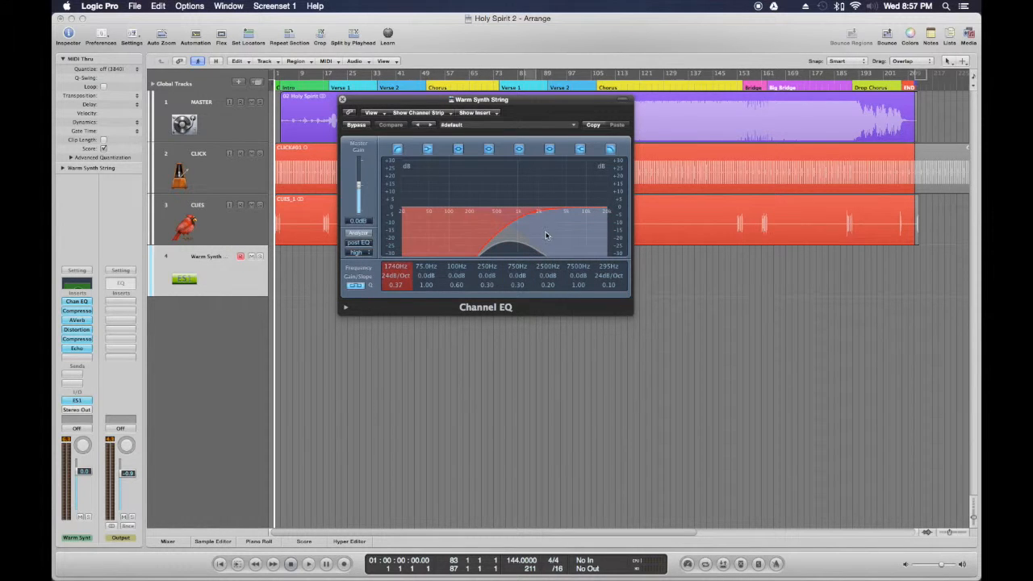
{"action": "left_click", "coordinate": [343, 99]}
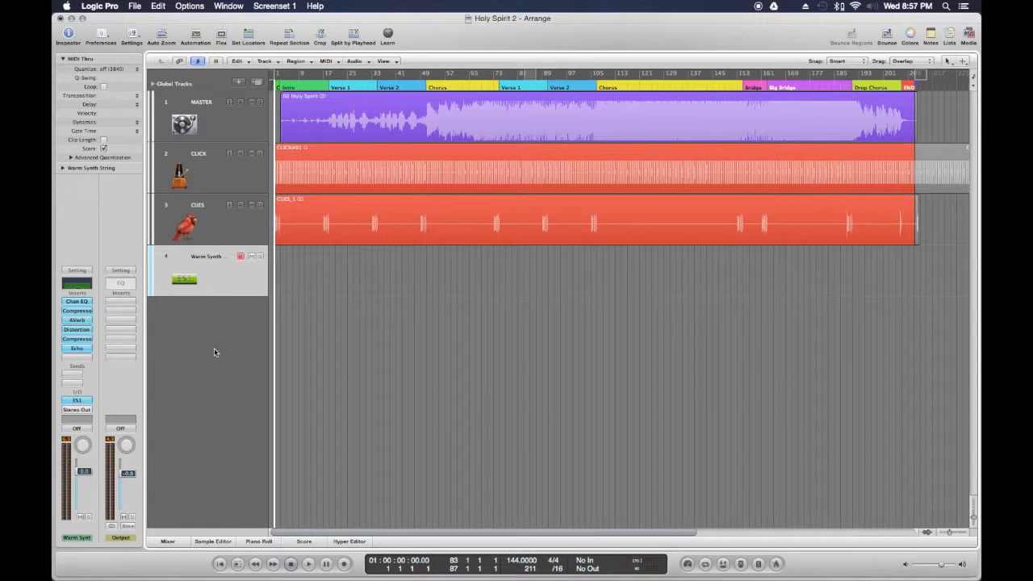
{"action": "left_click", "coordinate": [239, 85]}
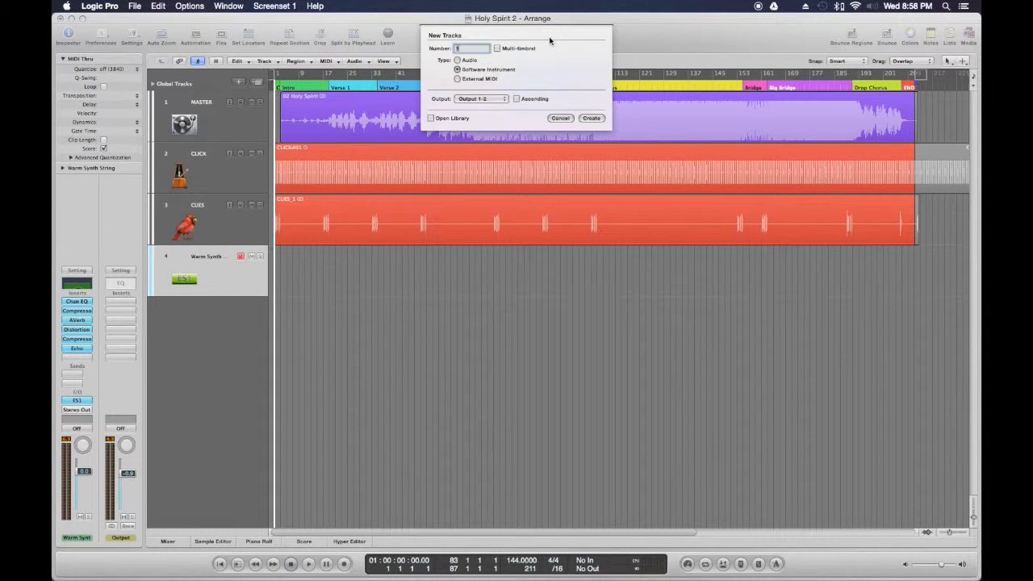
{"action": "left_click", "coordinate": [561, 118]}
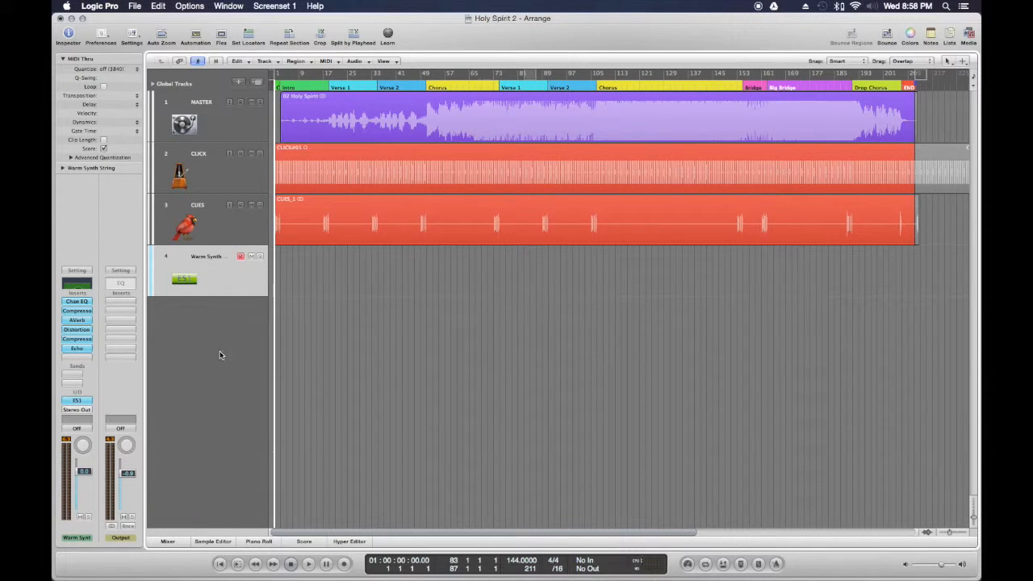
- Play the song, lower the MASTER track's volume to -14.2 dB during playback and reselect the Warm Synth String track
{"action": "key", "text": "space"}
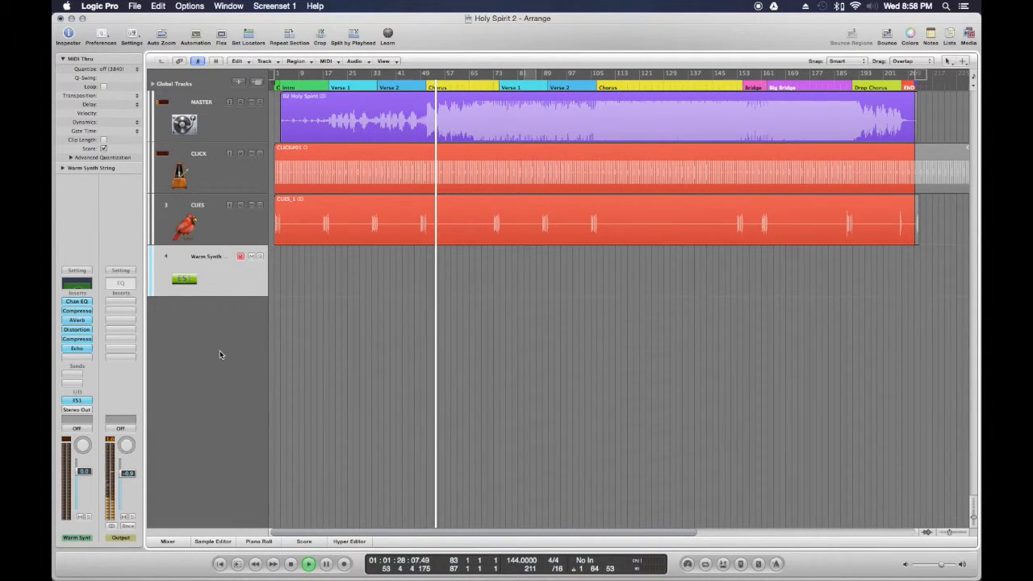
{"action": "key", "text": "space"}
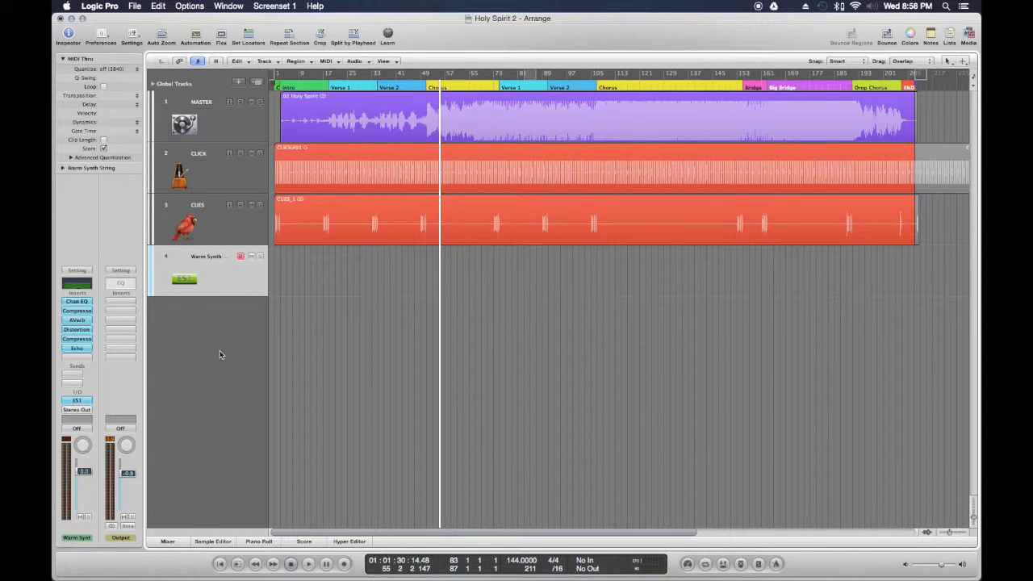
{"action": "key", "text": "space"}
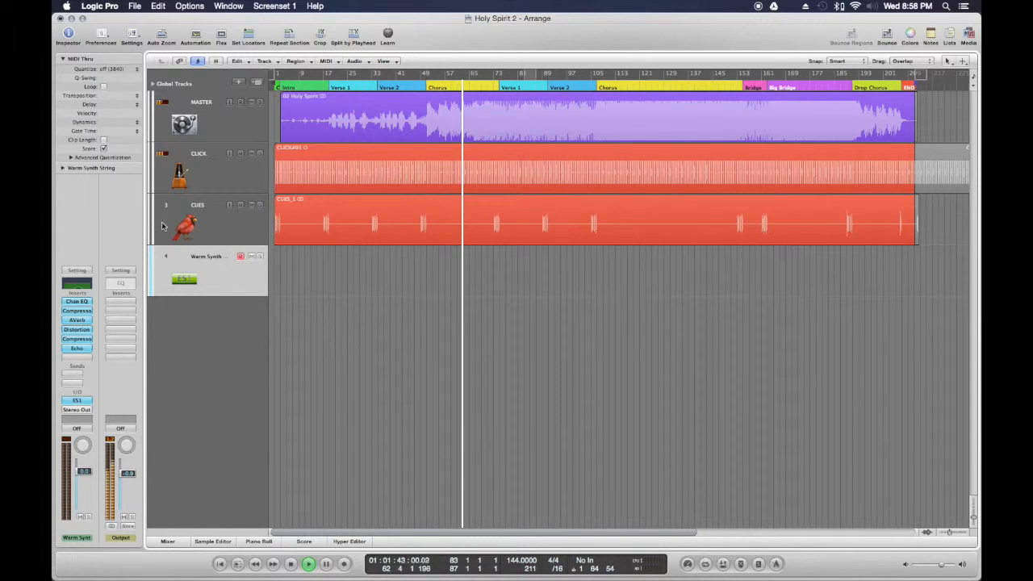
{"action": "left_click", "coordinate": [219, 113]}
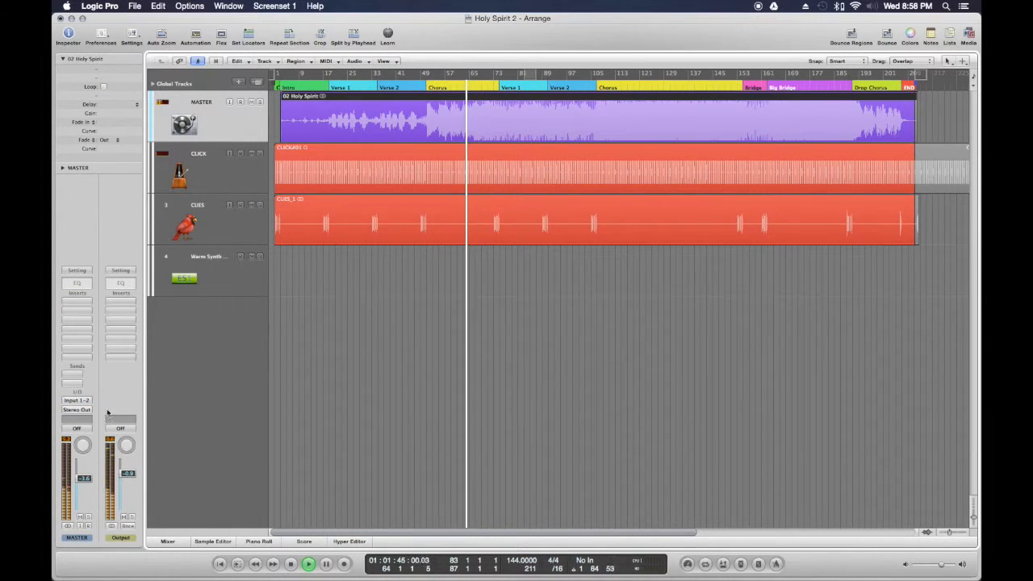
{"action": "left_click_drag", "start_coordinate": [86, 492], "coordinate": [83, 515]}
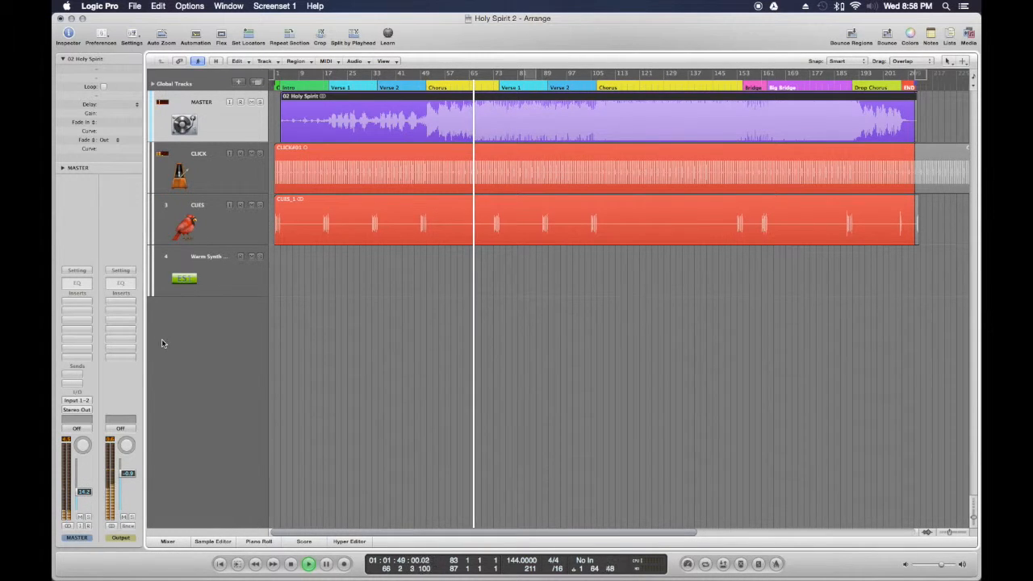
{"action": "left_click", "coordinate": [208, 271]}
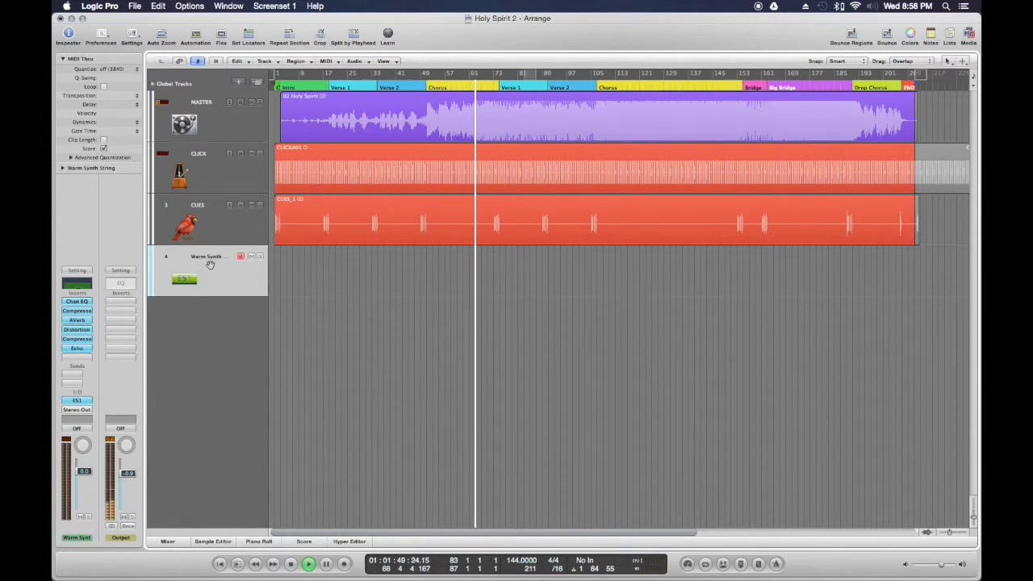
- Set the Warm Synth String Channel EQ's high cut to 630 Hz, stop playback and return the playhead to bar 3
{"action": "left_click", "coordinate": [81, 303]}
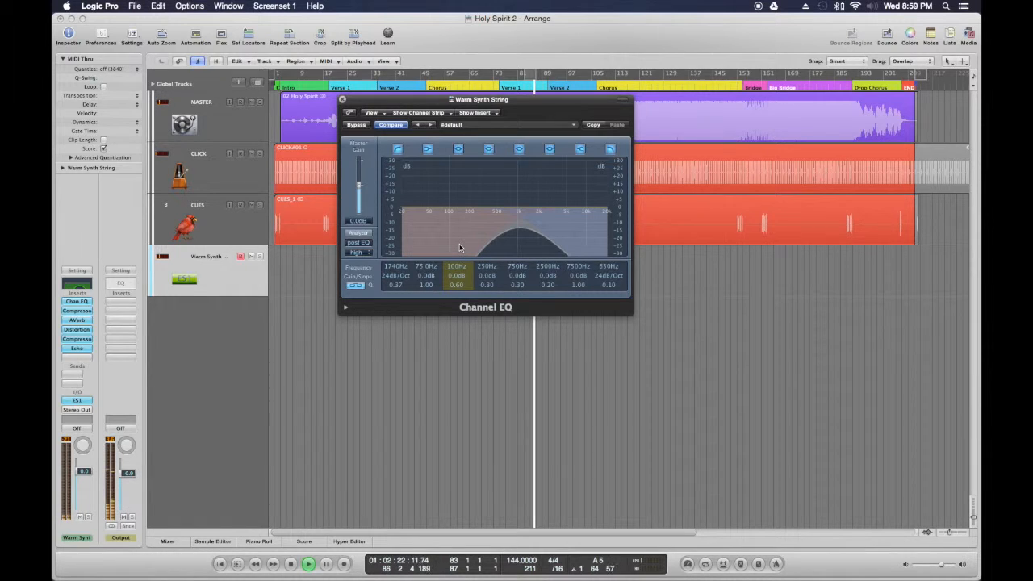
{"action": "key", "text": "space"}
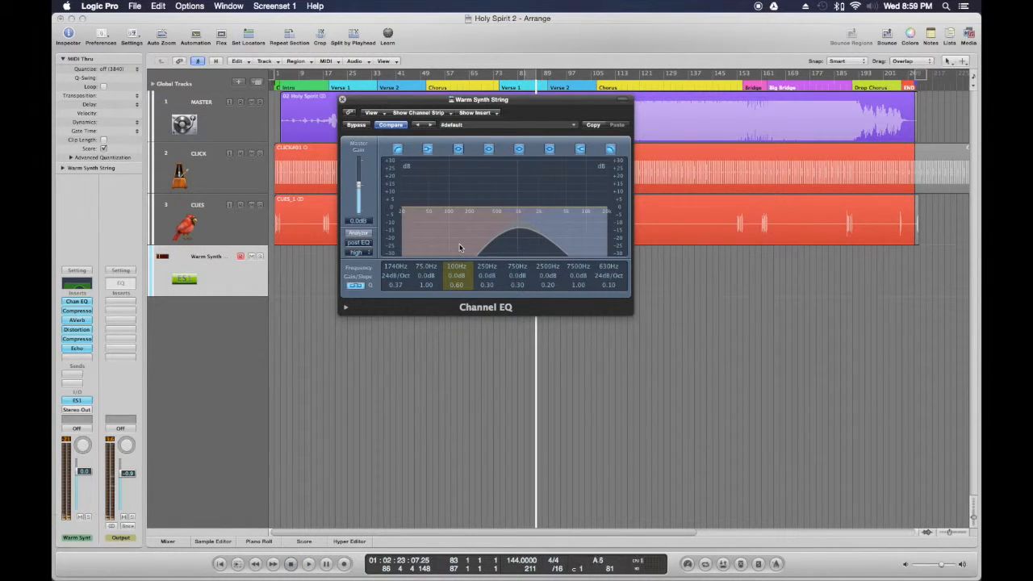
{"action": "key", "text": "comma"}
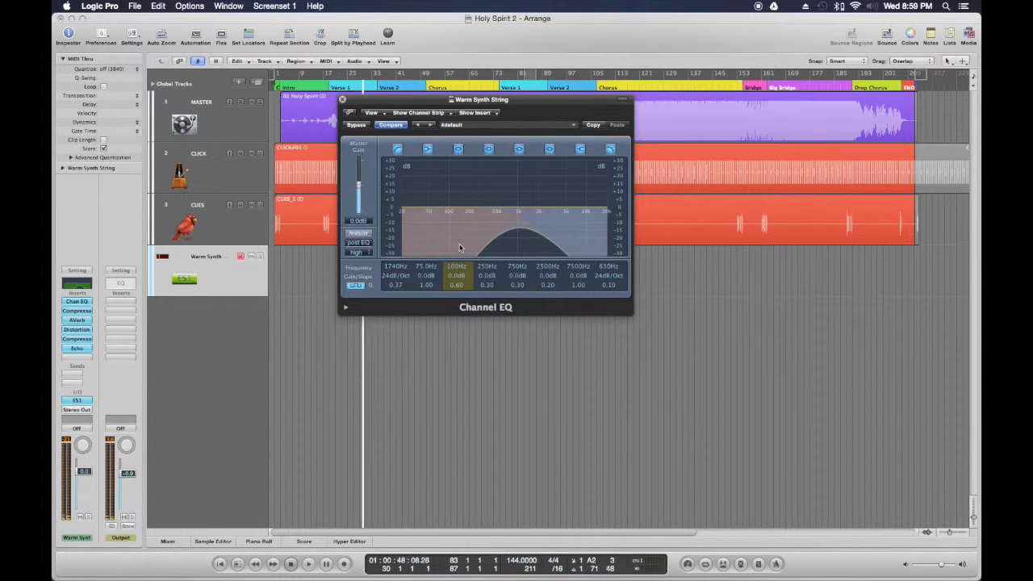
{"action": "key", "text": "period"}
{"action": "key", "text": "comma"}
{"action": "key", "text": "comma"}
{"action": "key", "text": "comma"}
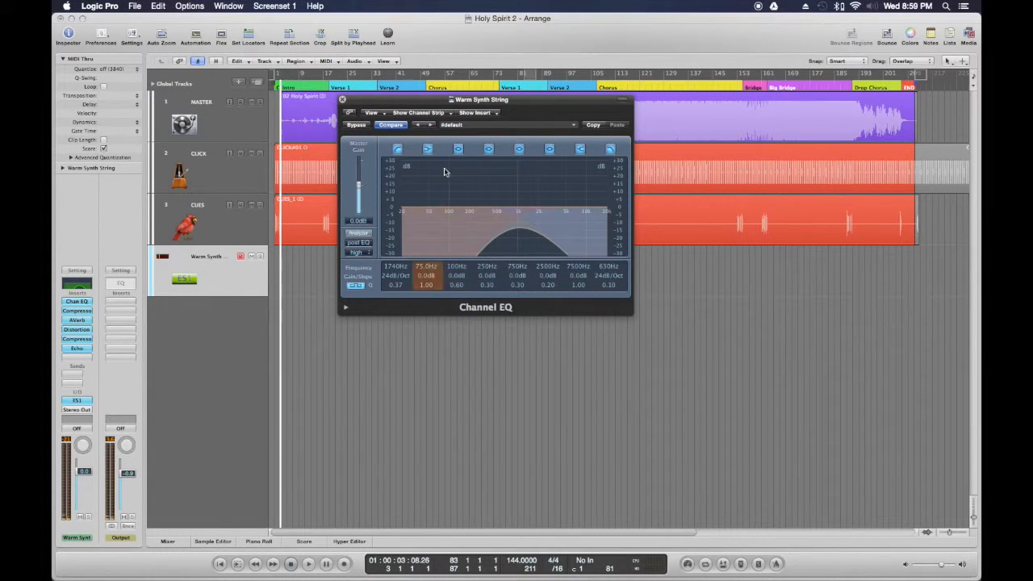
- Play from the project start, lower the Channel EQ's high cut to 182 Hz, close the EQ and rewind to the start
{"action": "left_click_drag", "start_coordinate": [470, 101], "coordinate": [534, 212]}
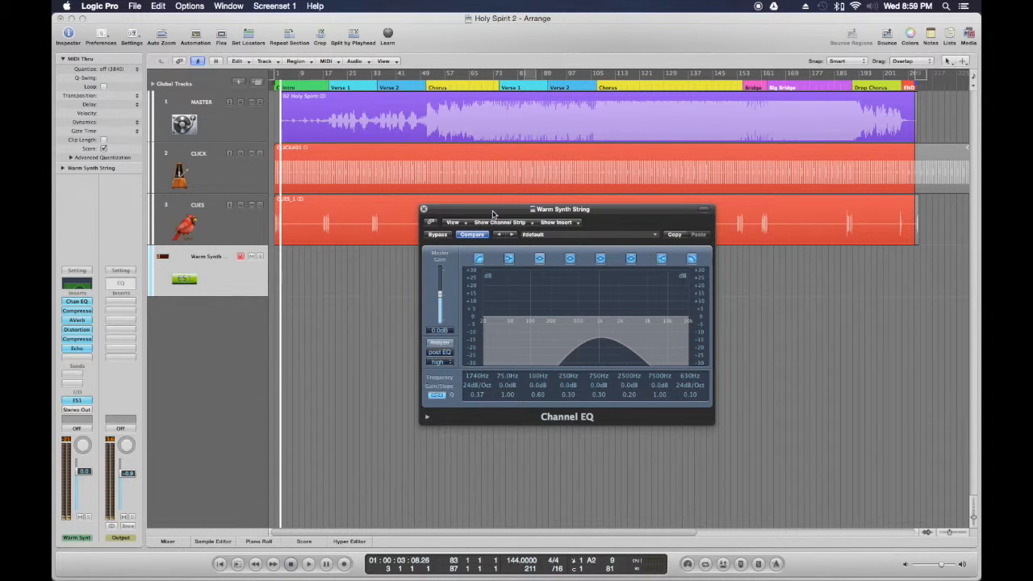
{"action": "key", "text": "Return"}
{"action": "key", "text": "space"}
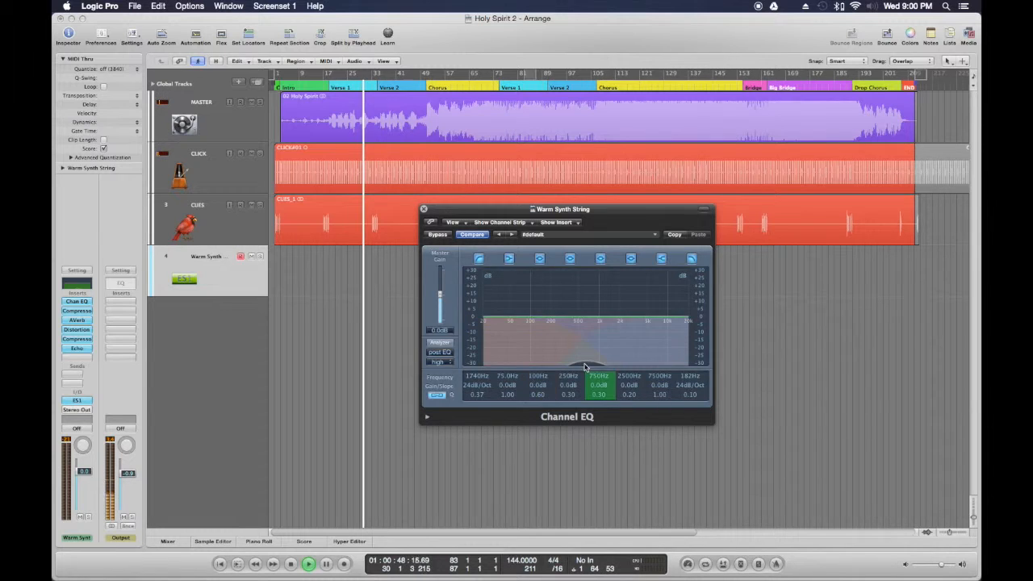
{"action": "left_click", "coordinate": [423, 209]}
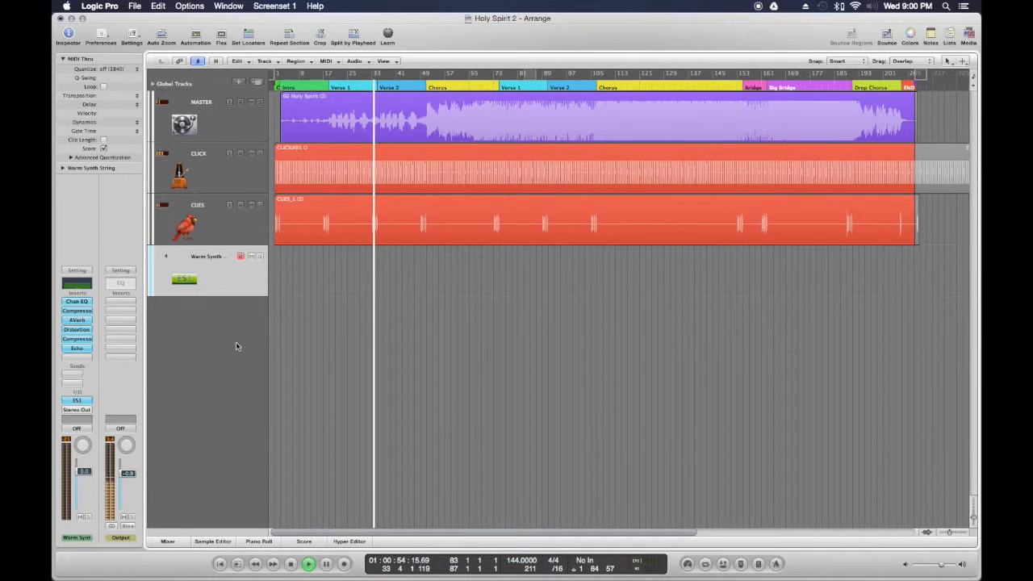
{"action": "key", "text": "space"}
{"action": "key", "text": "Return"}
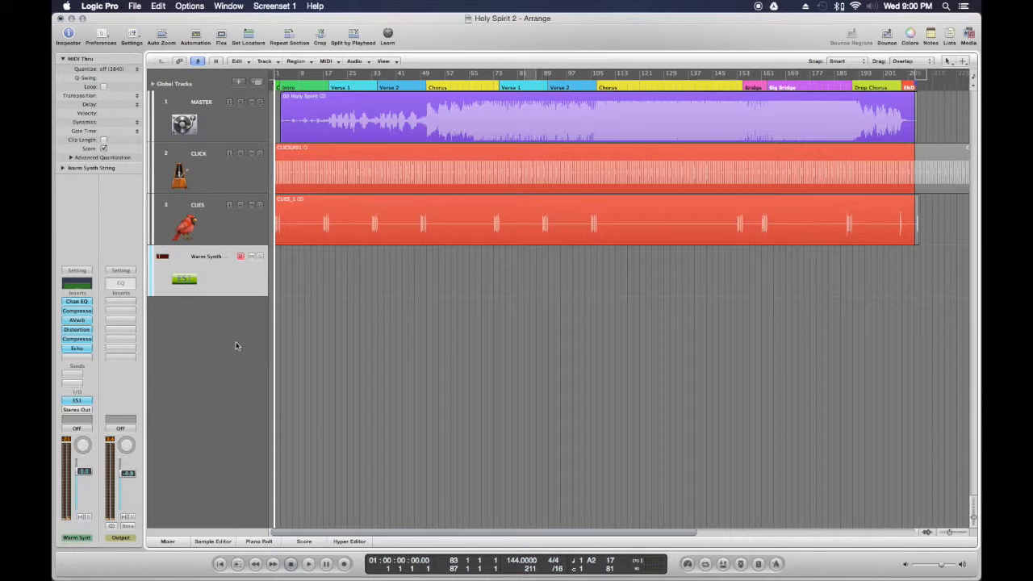
- Set the Warm Synth String Channel EQ's low cut to 4000 Hz, close it and lower the track volume to -9.6 dB
{"action": "left_click", "coordinate": [77, 302]}
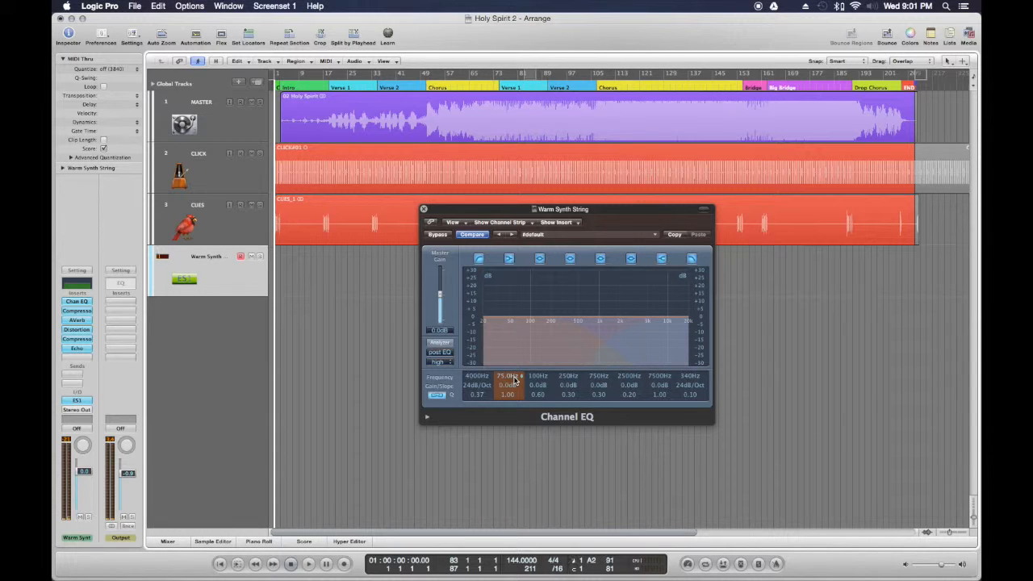
{"action": "left_click", "coordinate": [423, 209]}
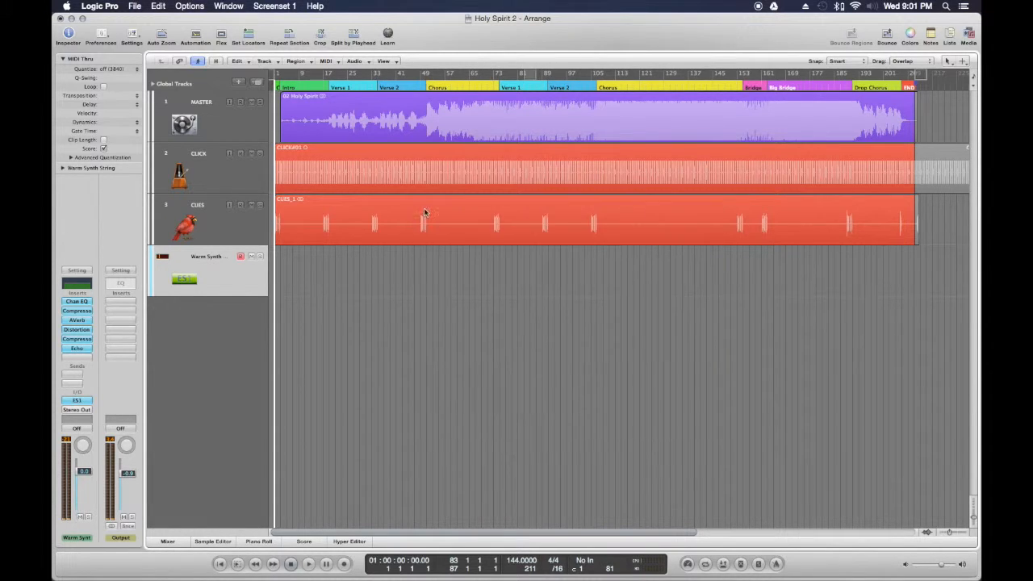
{"action": "left_click_drag", "start_coordinate": [85, 472], "coordinate": [85, 487]}
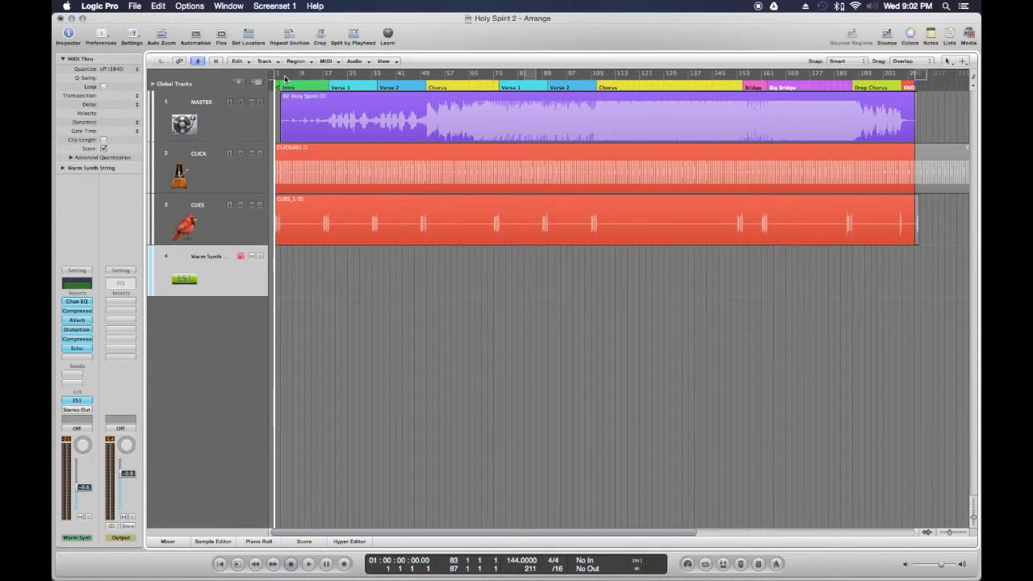
- Set the cycle range to the Intro, bars 3 to 19, and record the synth pad over it on the Warm Synth String track
{"action": "left_click_drag", "start_coordinate": [283, 76], "coordinate": [329, 76]}
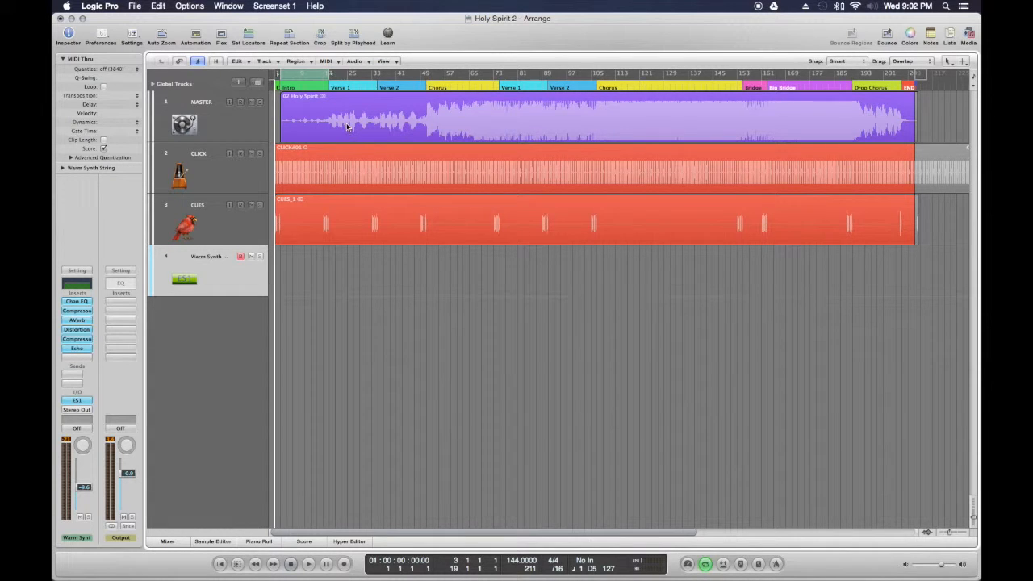
{"action": "left_click", "coordinate": [953, 533]}
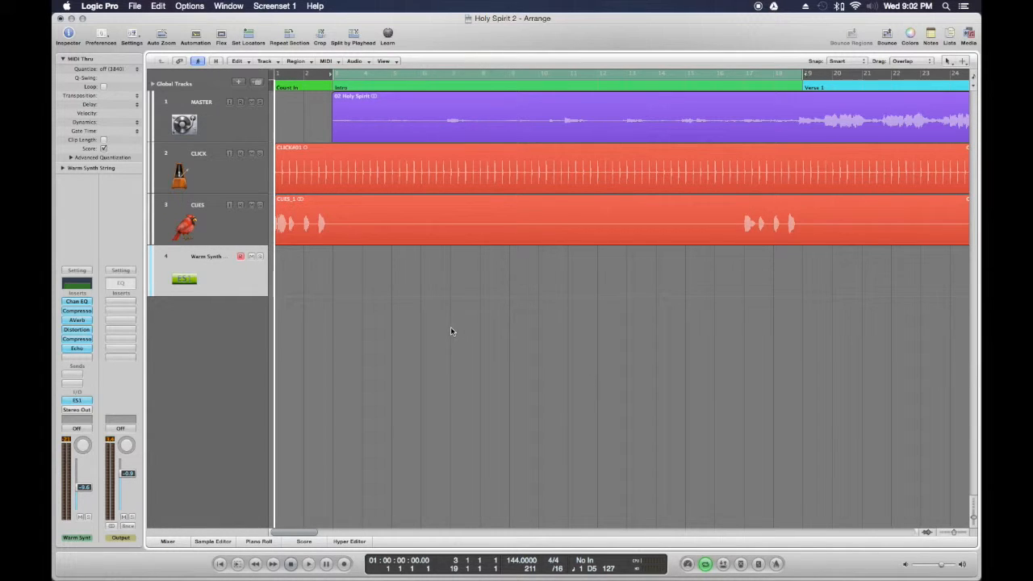
{"action": "left_click_drag", "start_coordinate": [334, 74], "coordinate": [333, 74]}
{"action": "key", "text": "r"}
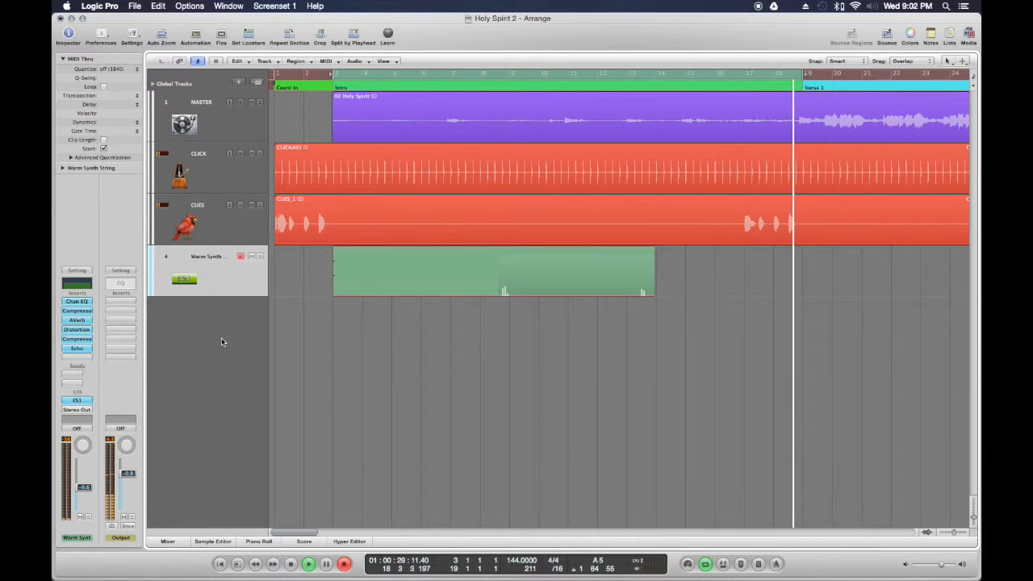
{"action": "key", "text": "space"}
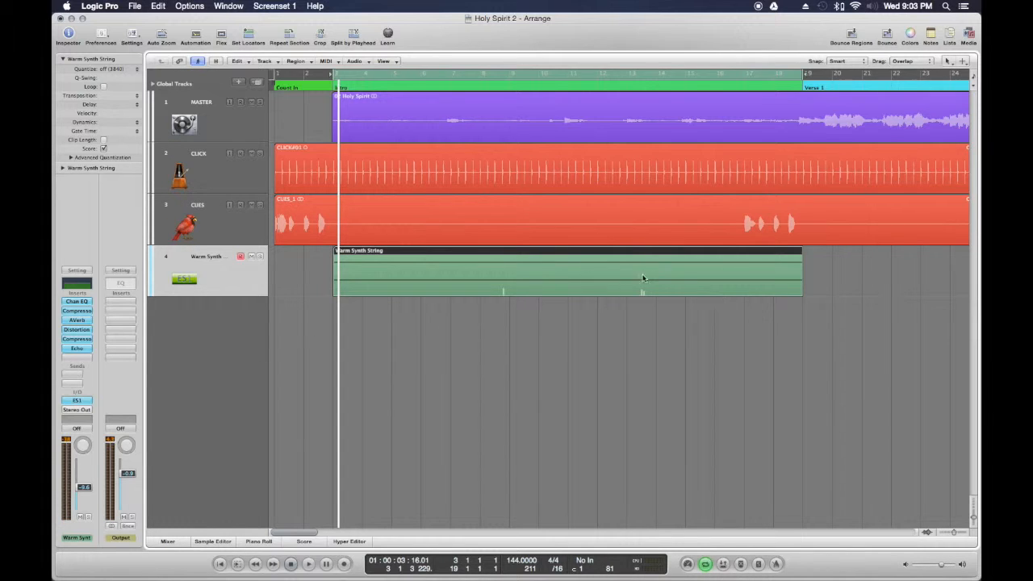
{"action": "key", "text": "space"}
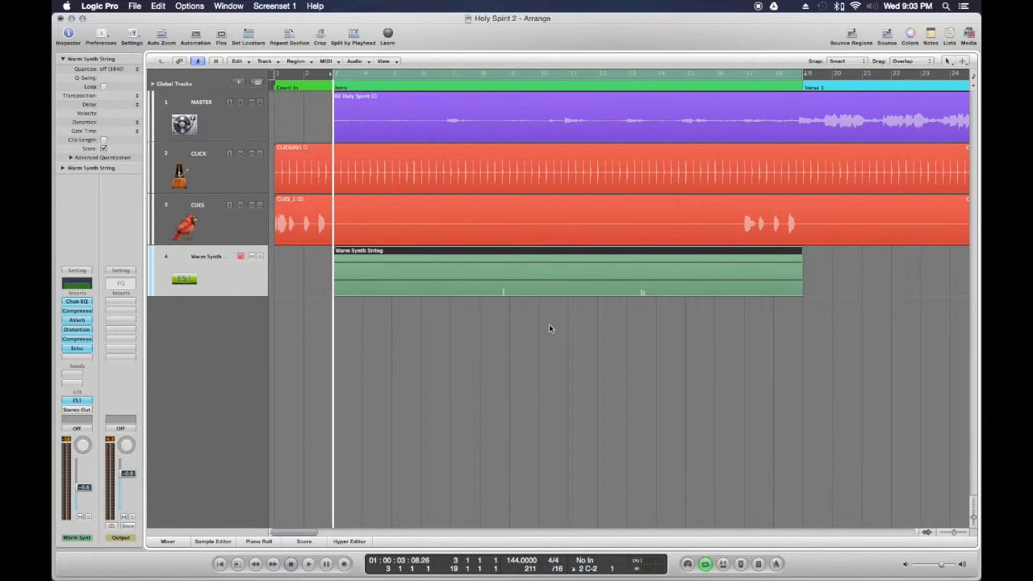
{"action": "key", "text": "space"}
- Quantize the recorded Warm Synth String region to 1/8-Note and play back the Intro to check it
{"action": "left_click", "coordinate": [105, 71]}
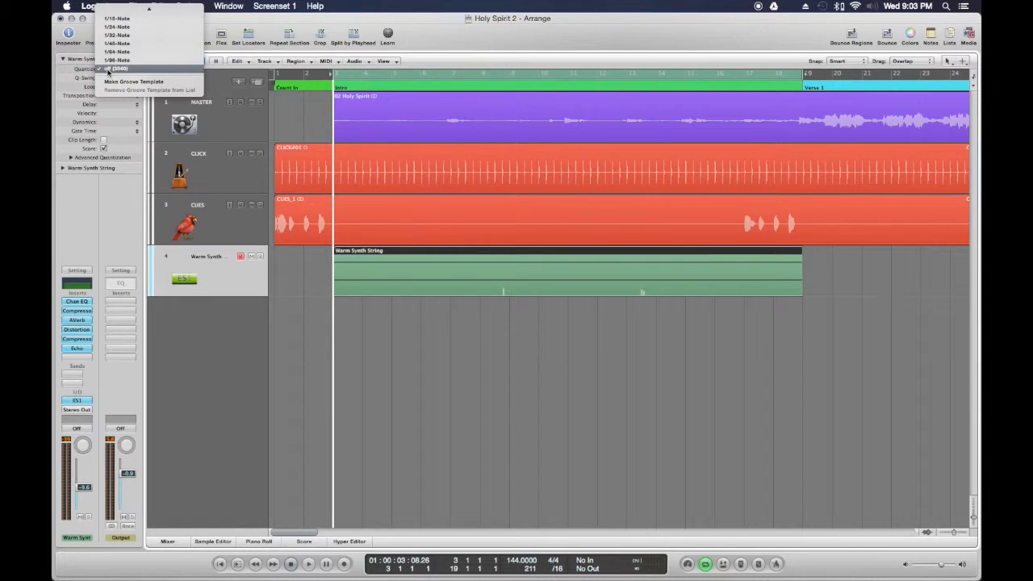
{"action": "left_click", "coordinate": [127, 60]}
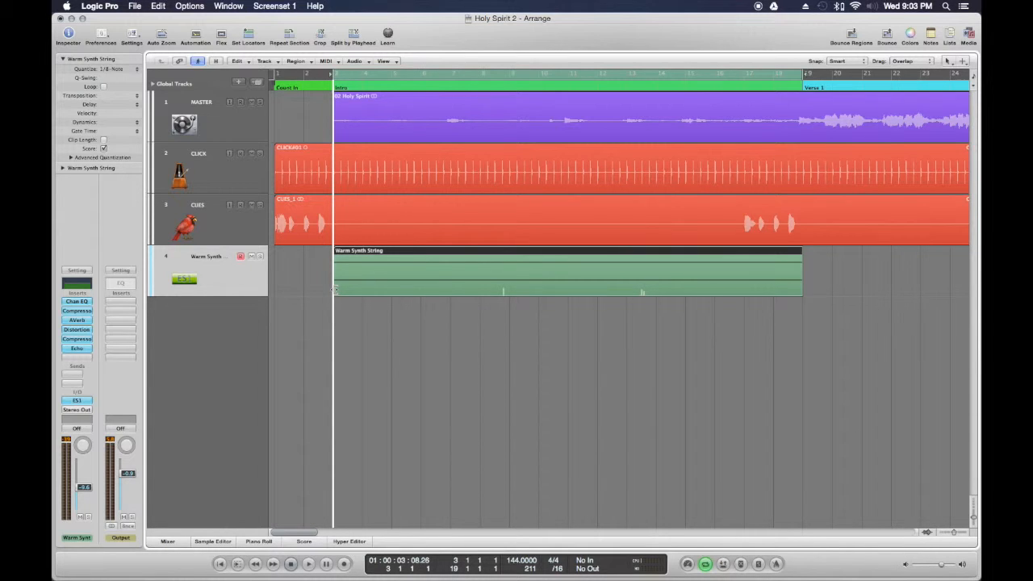
{"action": "key", "text": "space"}
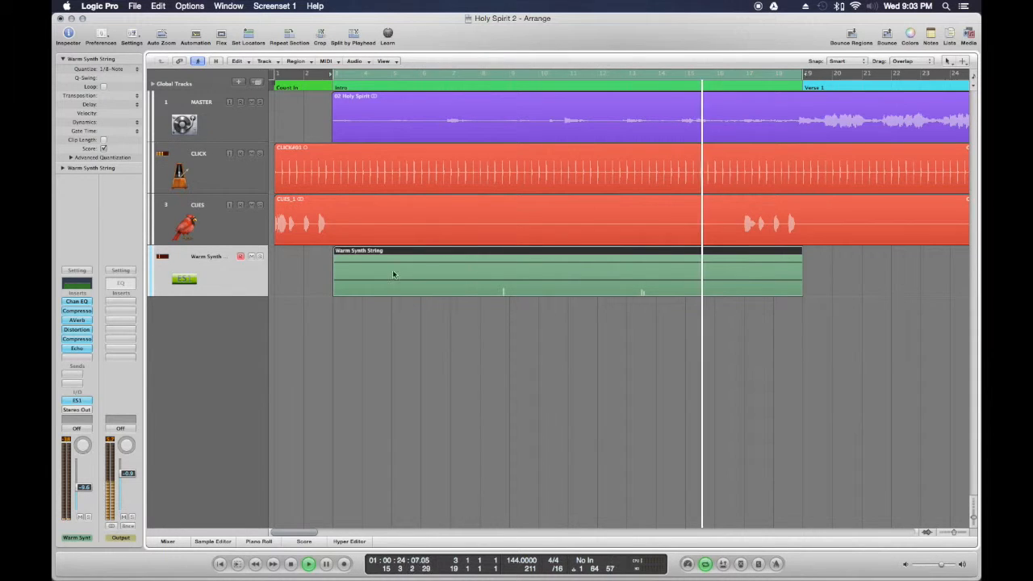
{"action": "key", "text": "space"}
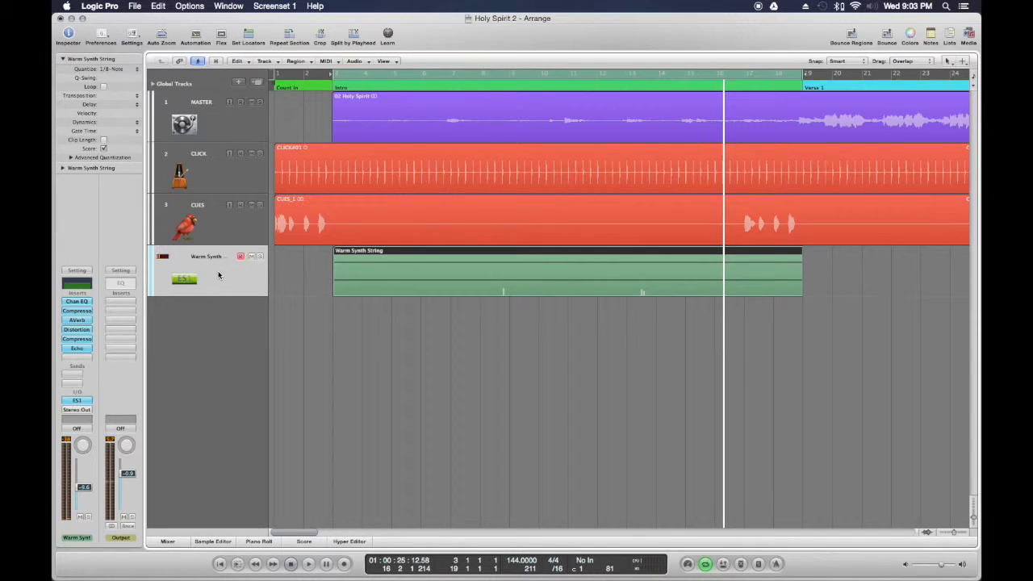
- Show track automation in the arrangement with Volume as the Warm Synth String track's parameter
{"action": "left_click", "coordinate": [196, 37]}
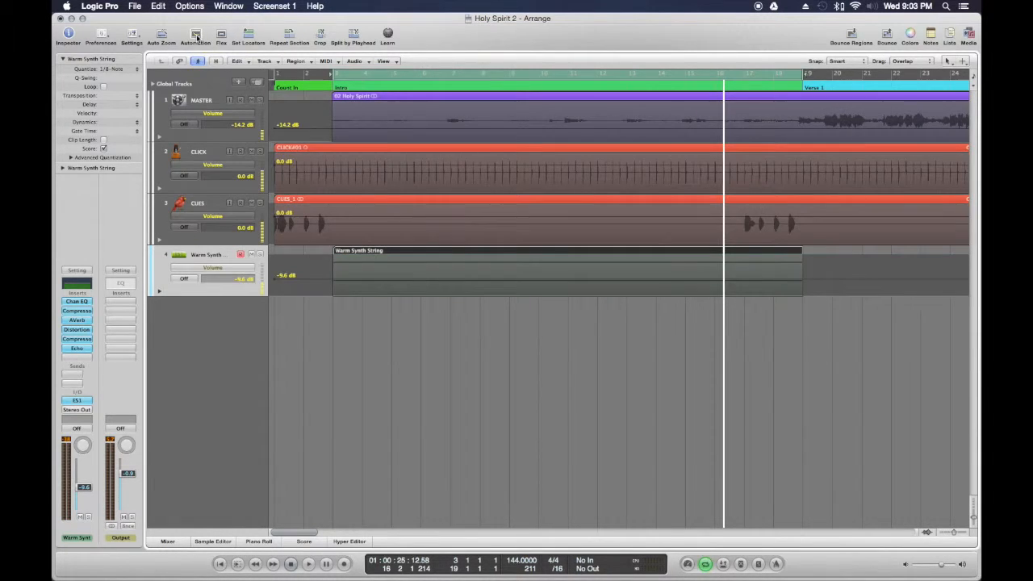
{"action": "left_click", "coordinate": [214, 269]}
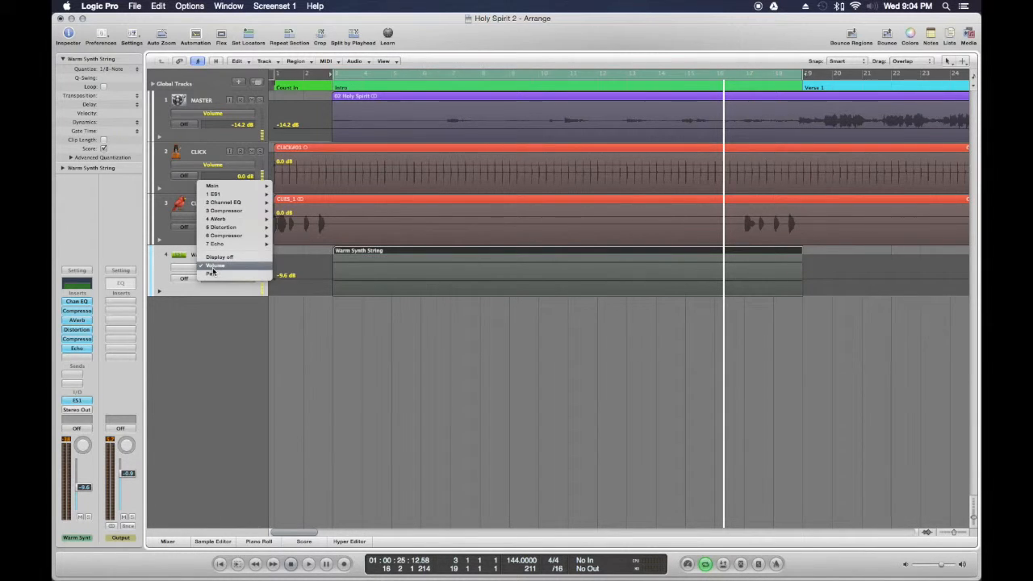
{"action": "left_click", "coordinate": [214, 267]}
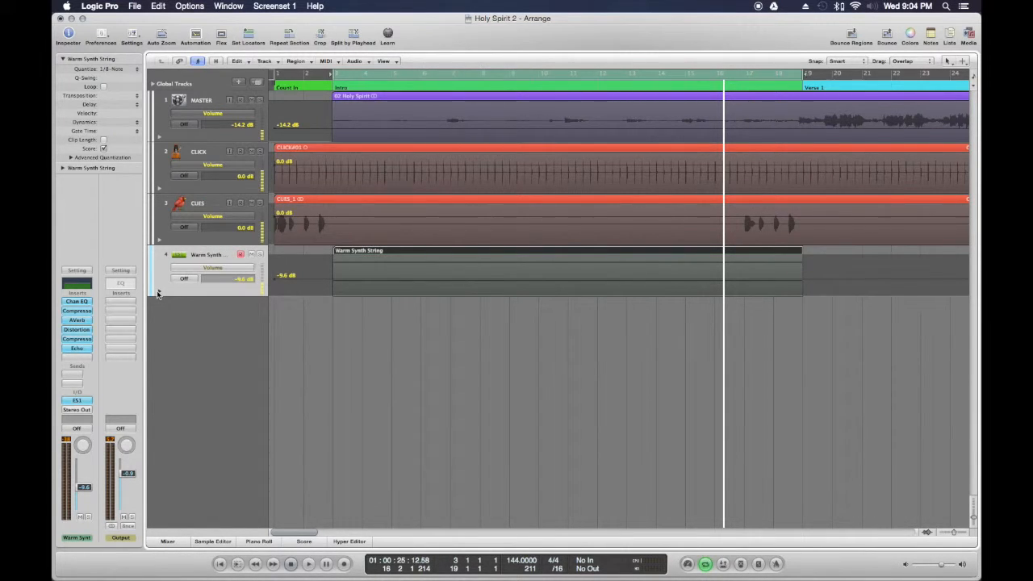
- Draw a volume automation fade-in on the Warm Synth String track from -∞ at bar 3 to -9.6 dB at bar 19
{"action": "left_click", "coordinate": [336, 282]}
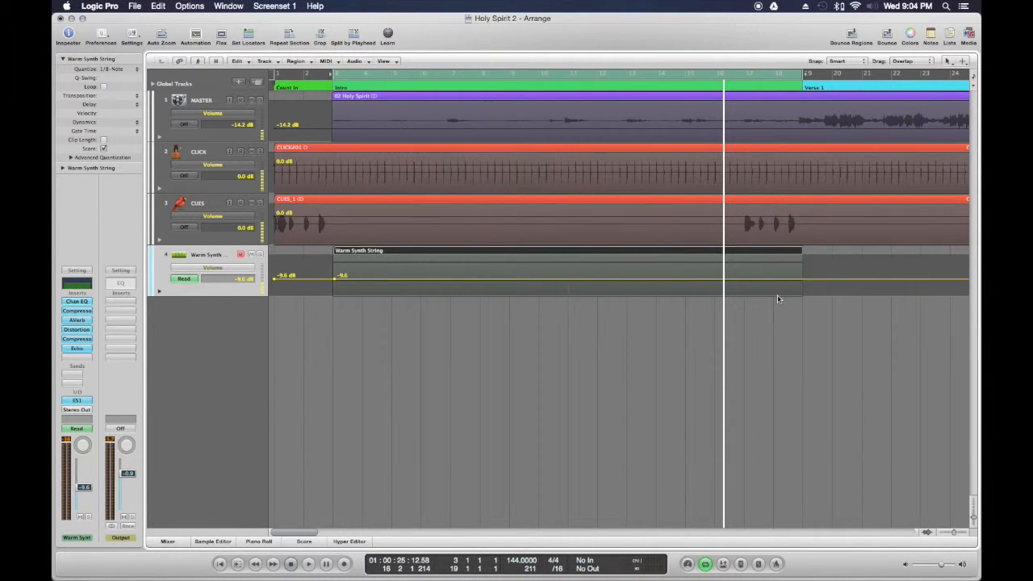
{"action": "left_click", "coordinate": [803, 280]}
{"action": "left_click_drag", "start_coordinate": [336, 280], "coordinate": [335, 293]}
{"action": "left_click_drag", "start_coordinate": [276, 281], "coordinate": [275, 301]}
{"action": "key", "text": "space"}
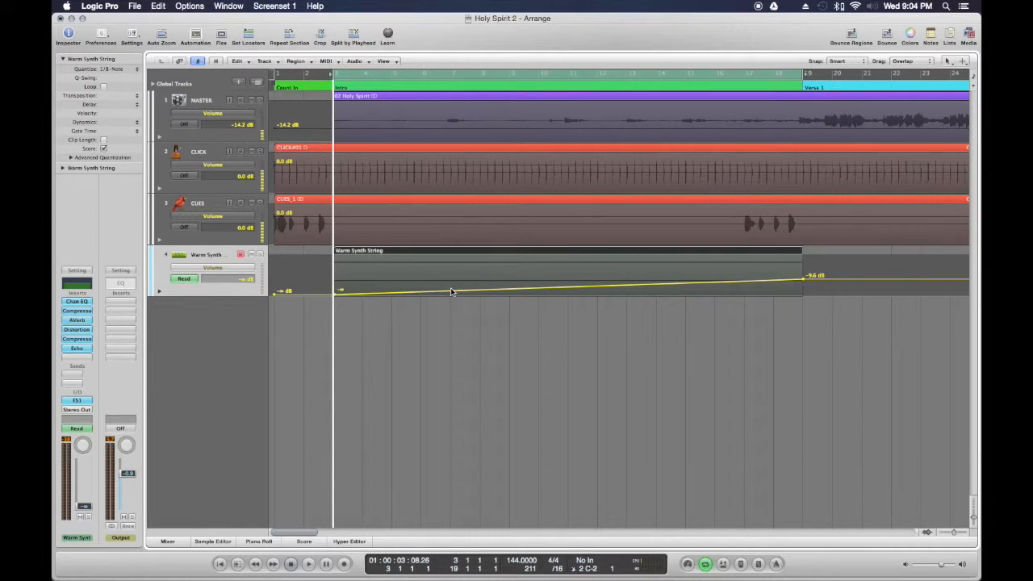
- Mute the MASTER track and, while the Intro plays, lower the CLICK track's volume to -14.8 dB
{"action": "left_click", "coordinate": [252, 101]}
{"action": "key", "text": "space"}
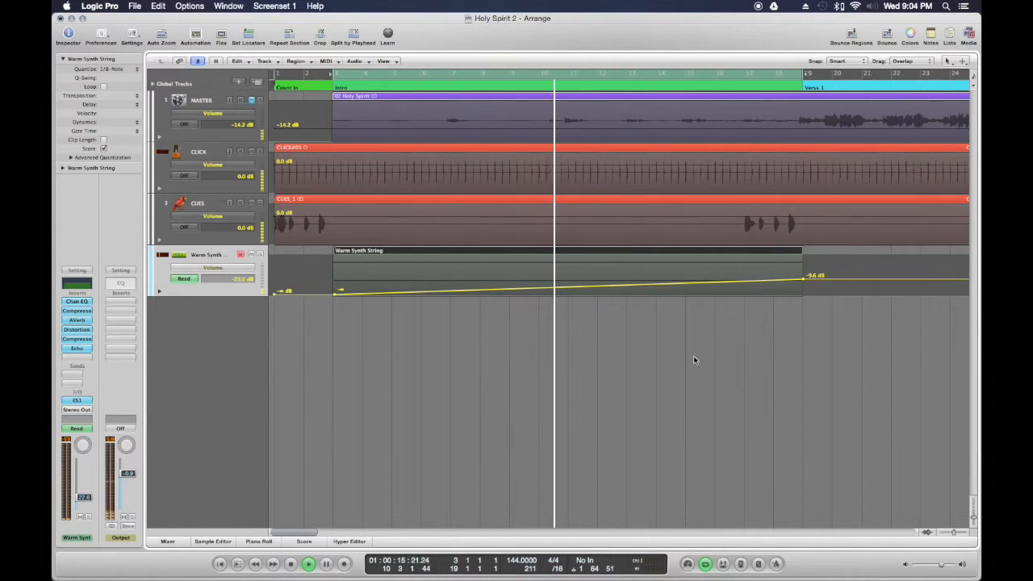
{"action": "left_click", "coordinate": [205, 153]}
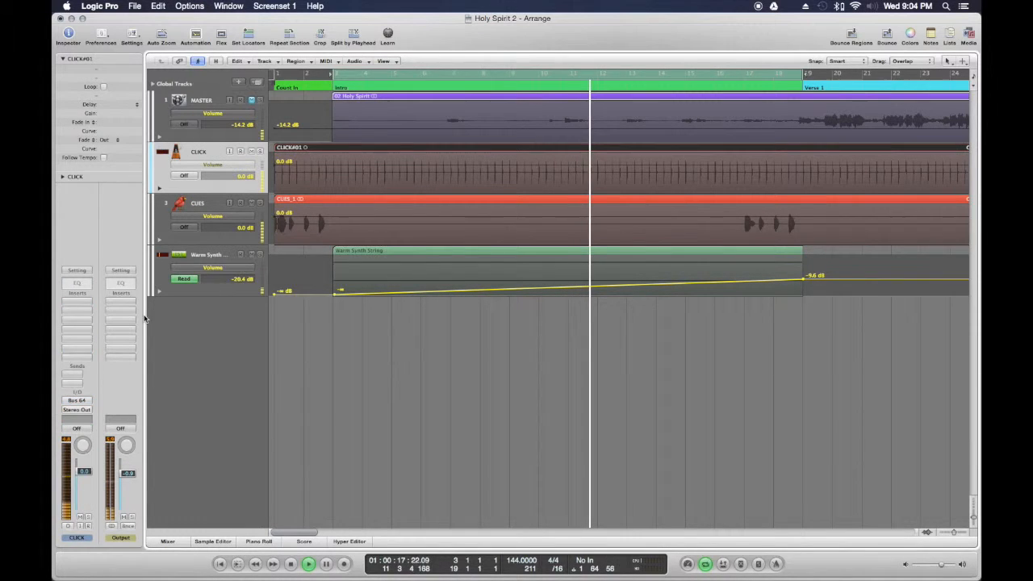
{"action": "mouse_move", "coordinate": [84, 471]}
{"action": "left_mouse_down"}
{"action": "mouse_move", "coordinate": [88, 517]}
{"action": "mouse_move", "coordinate": [84, 489]}
{"action": "left_mouse_up"}
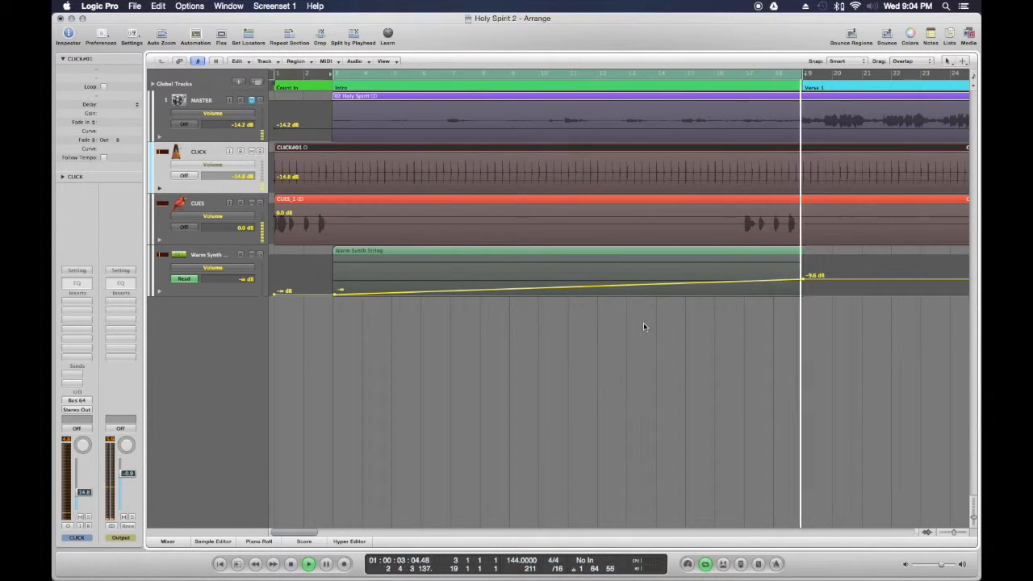
{"action": "key", "text": "space"}
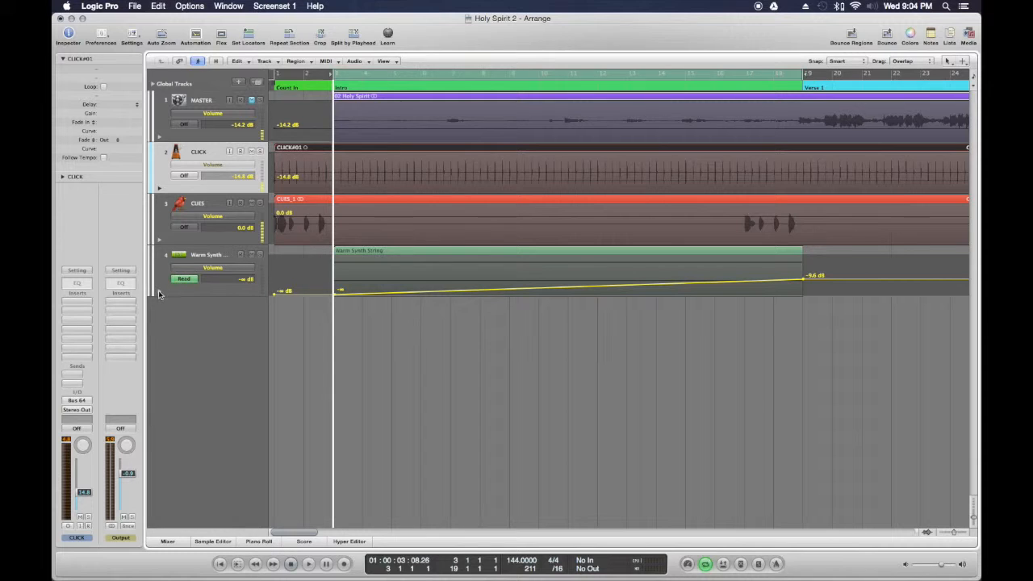
- Add a second automation lane to the Warm Synth String track showing the Channel EQ's High Cut Frequency
{"action": "left_click", "coordinate": [208, 256]}
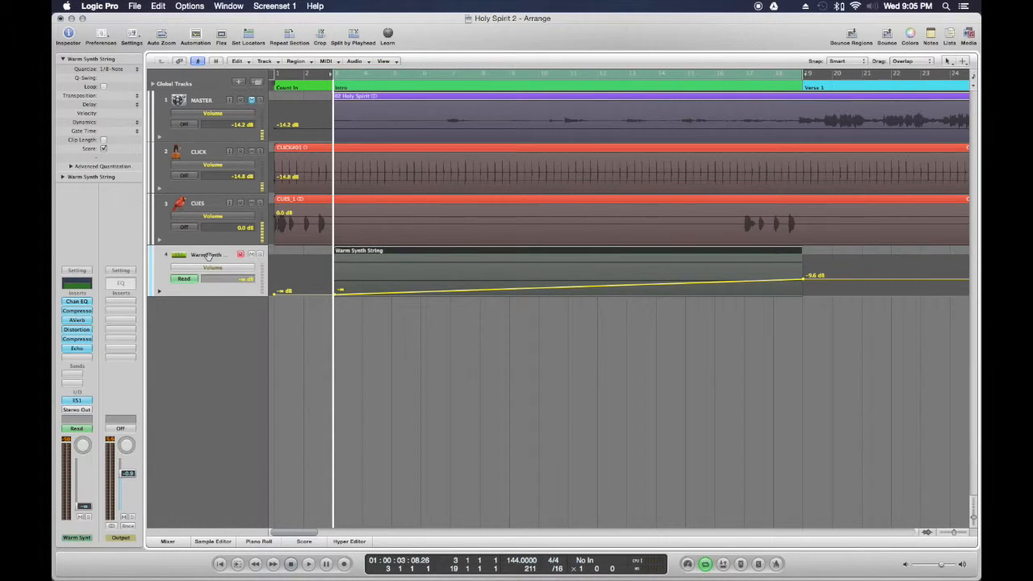
{"action": "left_click", "coordinate": [159, 293]}
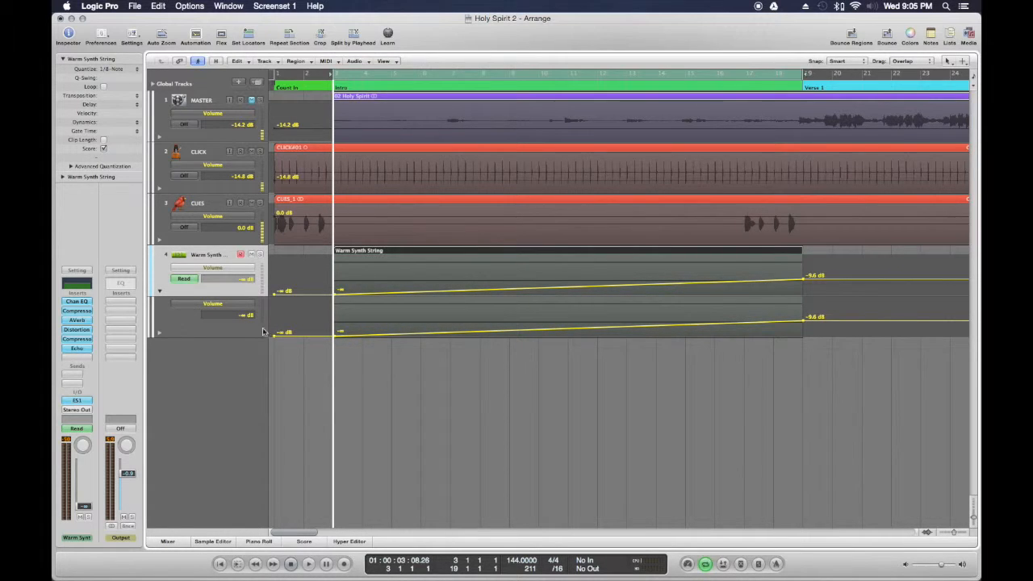
{"action": "left_click", "coordinate": [213, 305]}
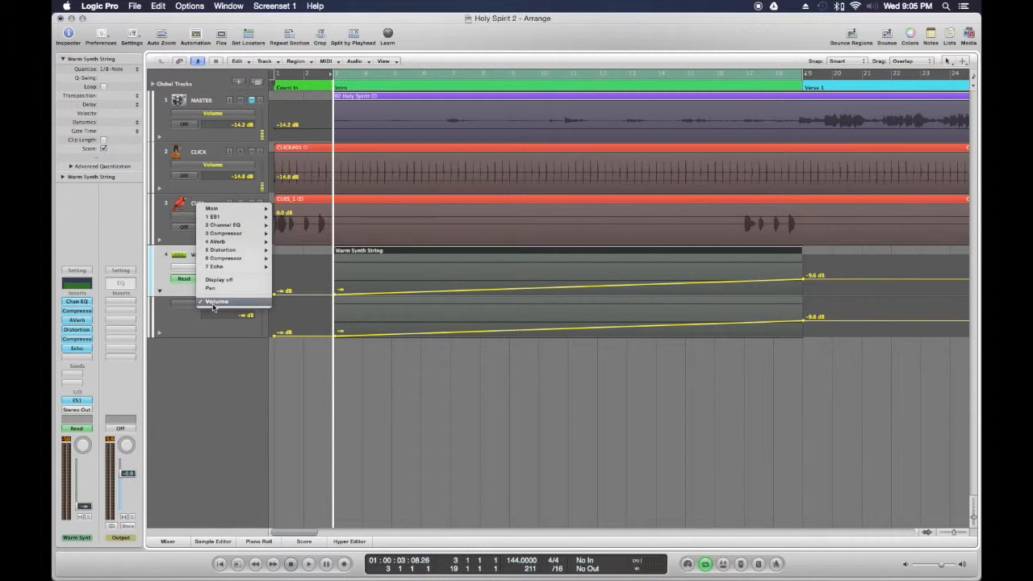
{"action": "mouse_move", "coordinate": [237, 229]}
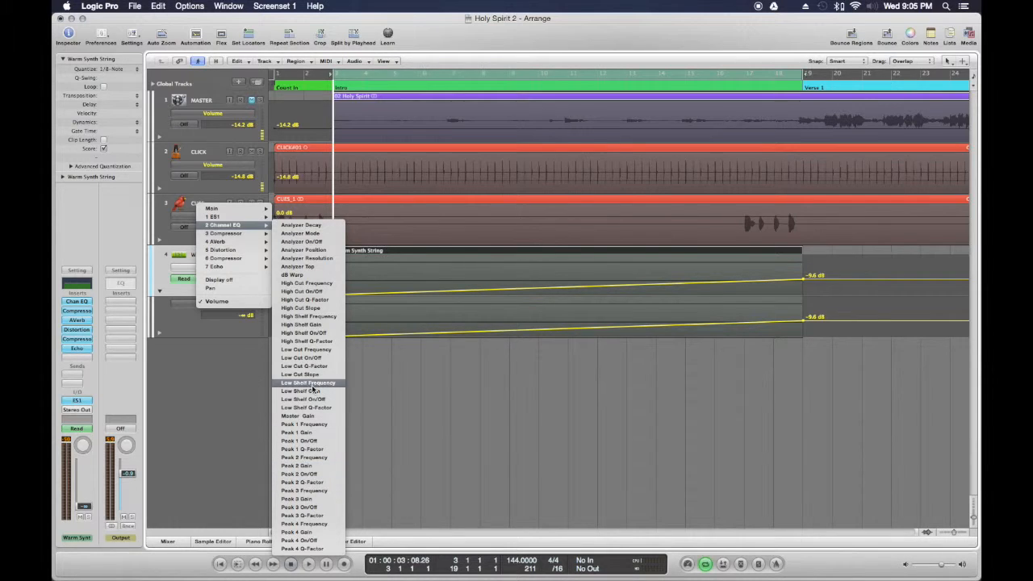
{"action": "left_click", "coordinate": [307, 285]}
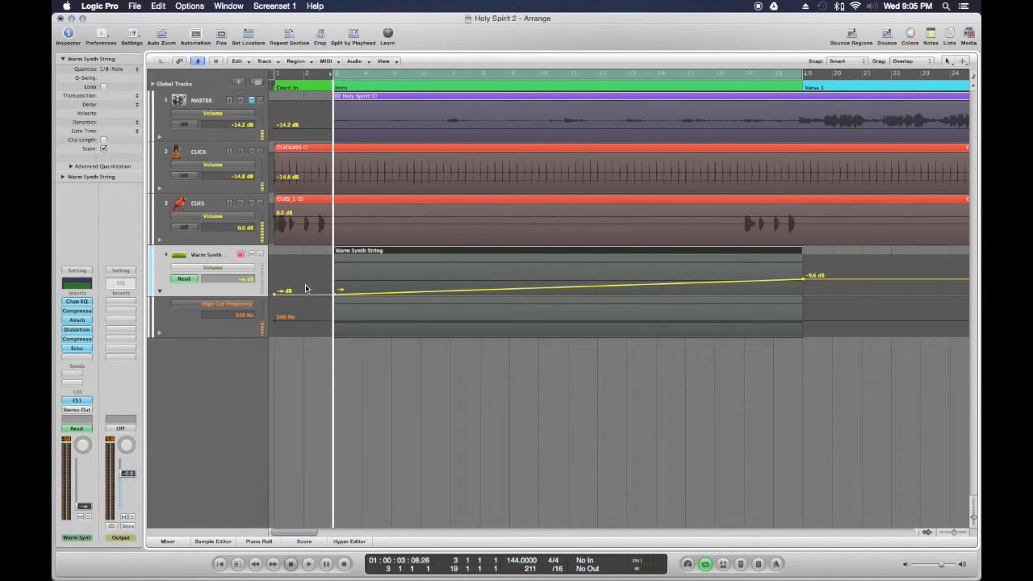
- Draw a High Cut Frequency automation ramp rising from 20.0 Hz at bar 1, through a point at bar 3, to 8400 Hz at bar 19
{"action": "left_click", "coordinate": [337, 325]}
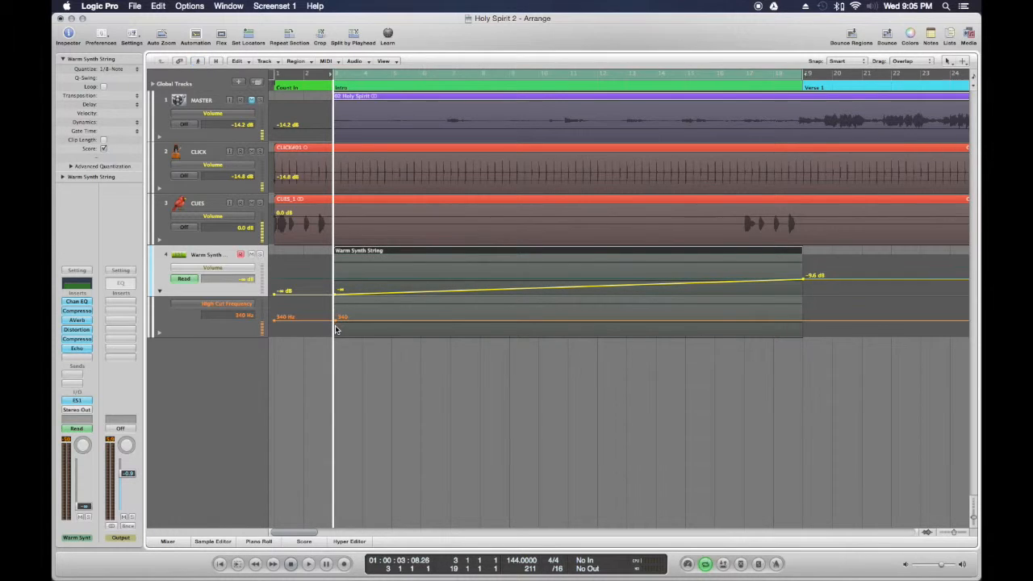
{"action": "left_click_drag", "start_coordinate": [336, 325], "coordinate": [275, 331]}
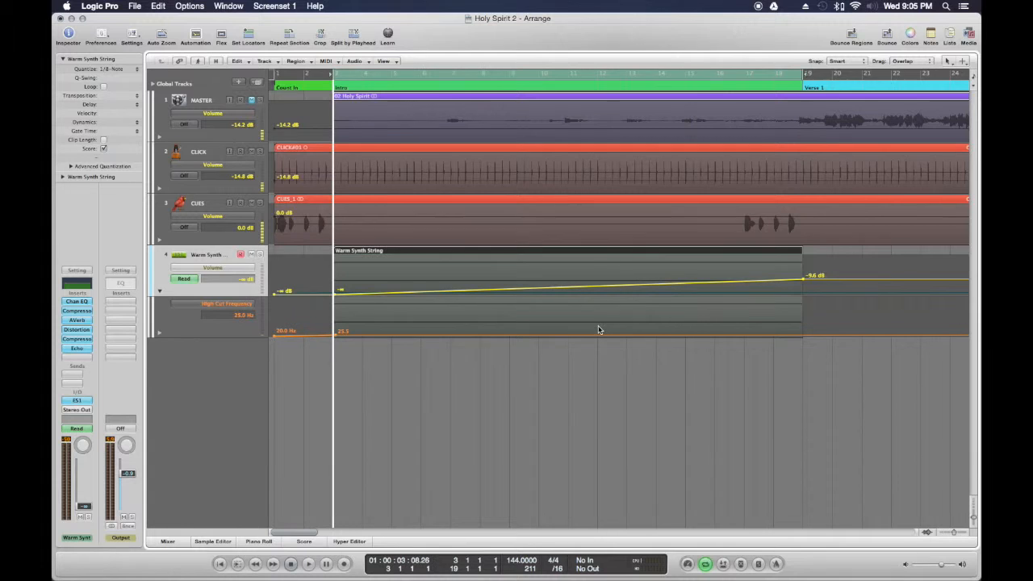
{"action": "left_click", "coordinate": [804, 335]}
{"action": "left_click_drag", "start_coordinate": [805, 334], "coordinate": [803, 301]}
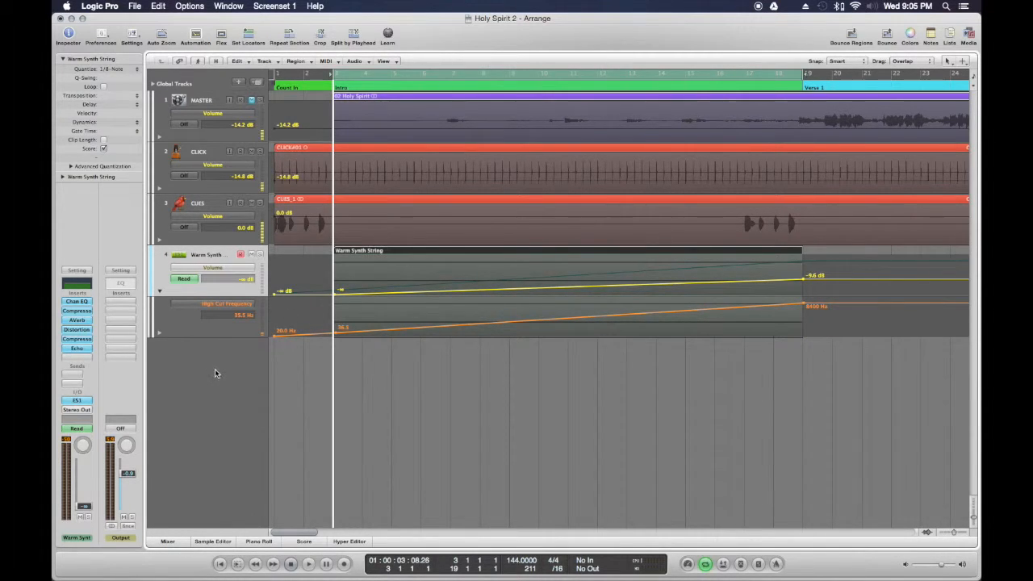
- Unmute the MASTER track and play the Intro, checking the automated high cut in the Channel EQ
{"action": "key", "text": "space"}
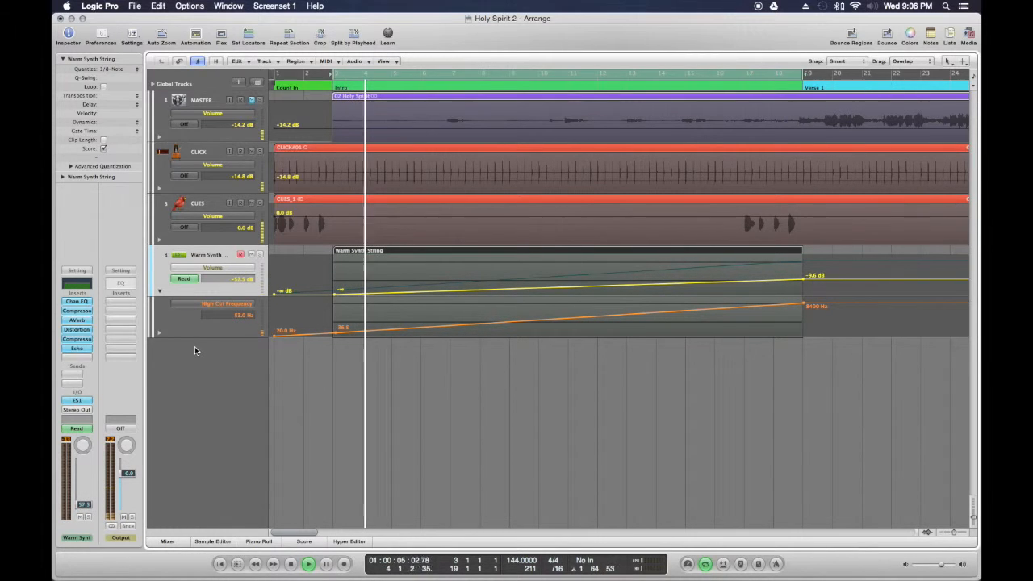
{"action": "left_click", "coordinate": [251, 100]}
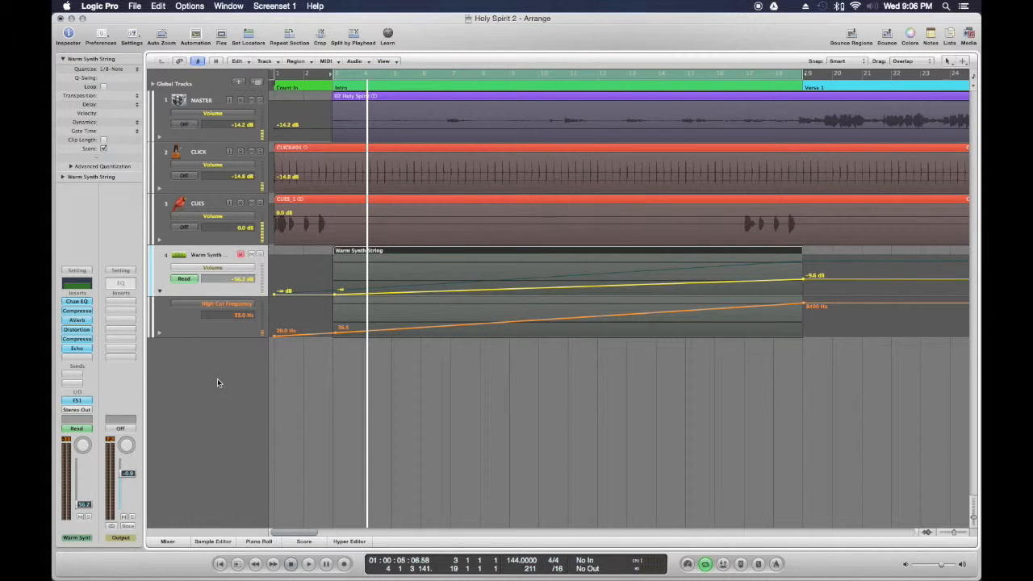
{"action": "key", "text": "space"}
{"action": "key", "text": "space"}
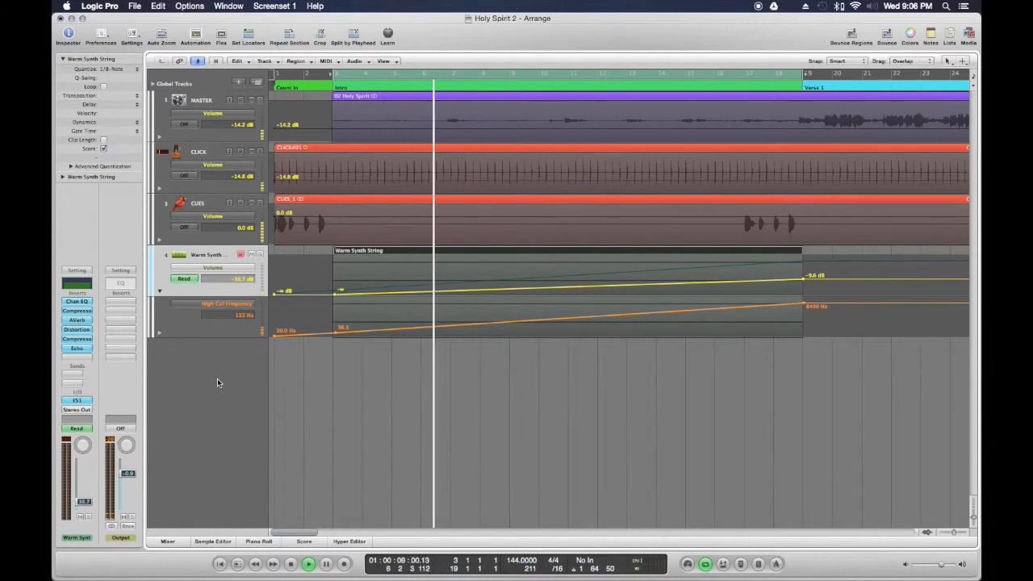
{"action": "left_click", "coordinate": [79, 301]}
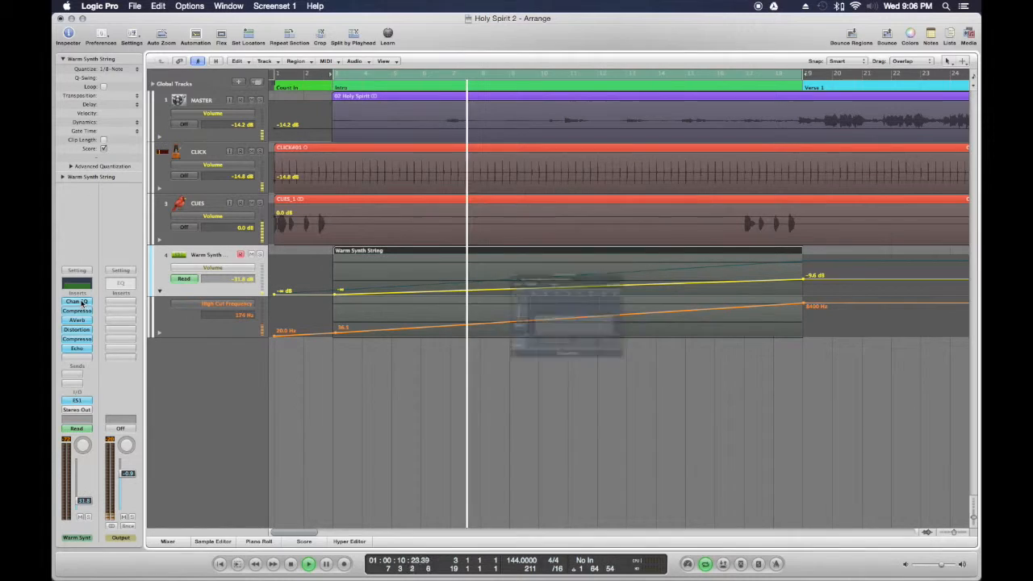
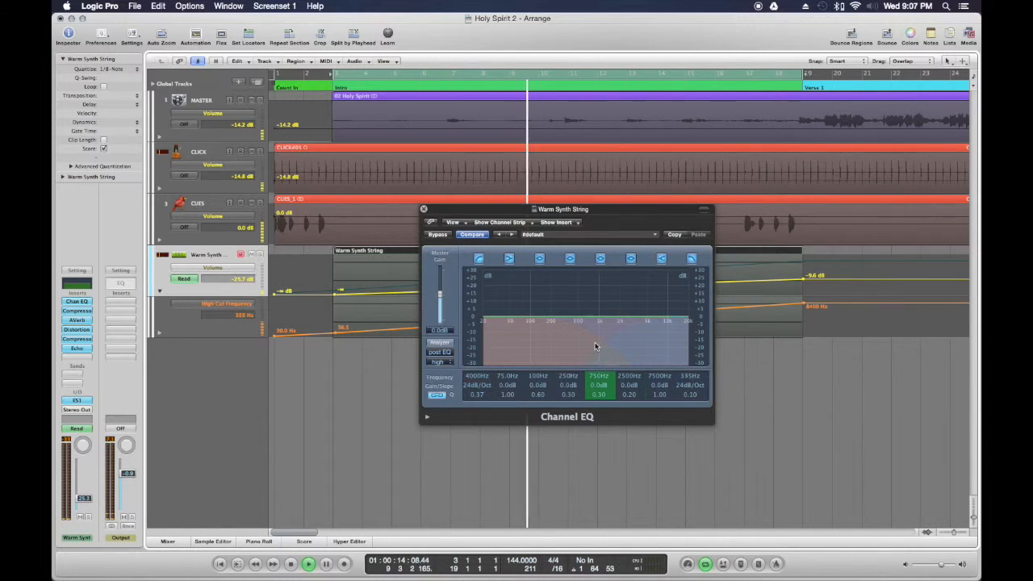
{"action": "left_click", "coordinate": [424, 210]}
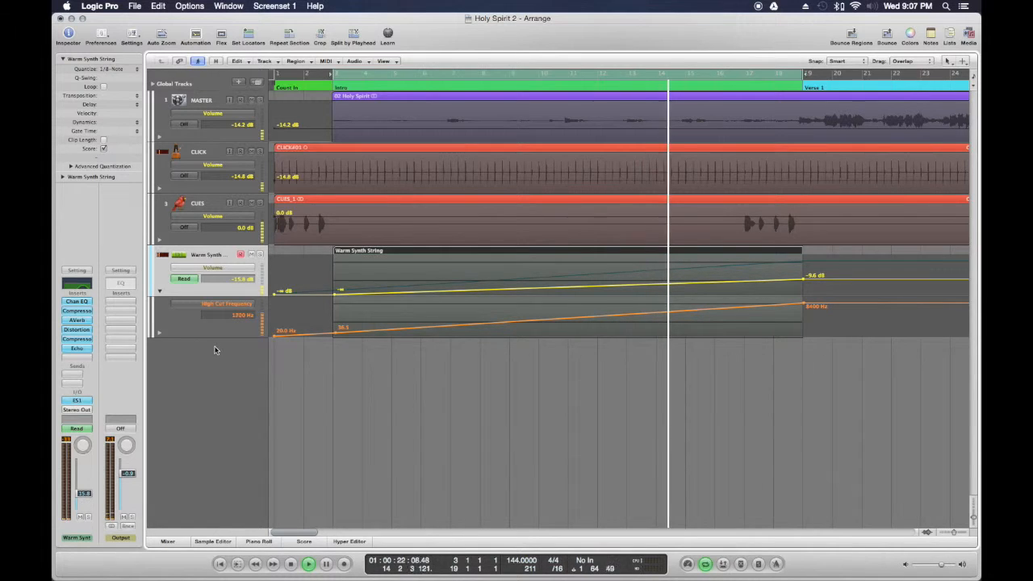
- Add a Channel EQ Low Cut Frequency lane and draw a ramp from 21.0 Hz at bar 1 and 20.0 Hz at bar 3 to 4000 Hz at bar 19
{"action": "left_click", "coordinate": [160, 335]}
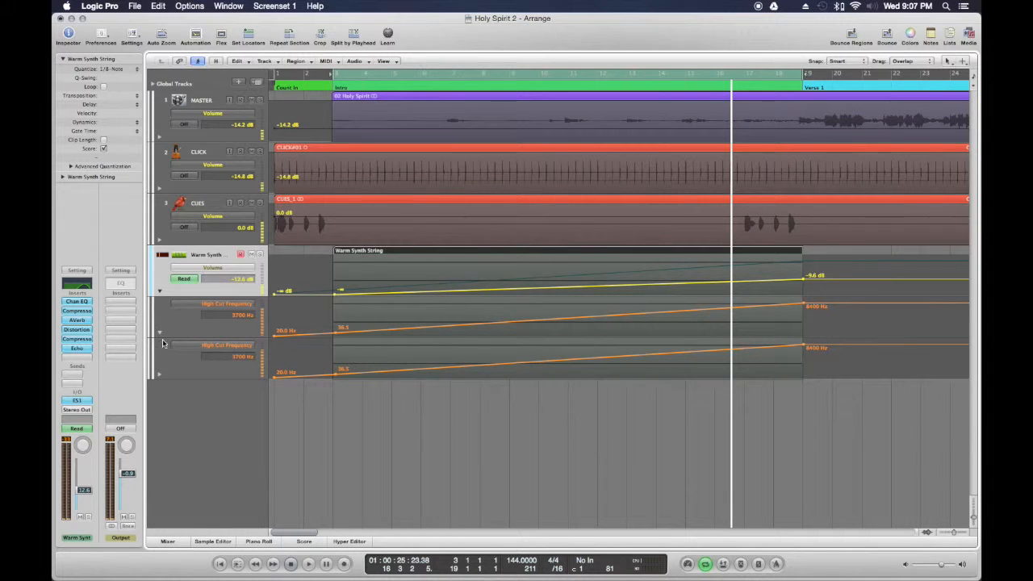
{"action": "left_click", "coordinate": [215, 347]}
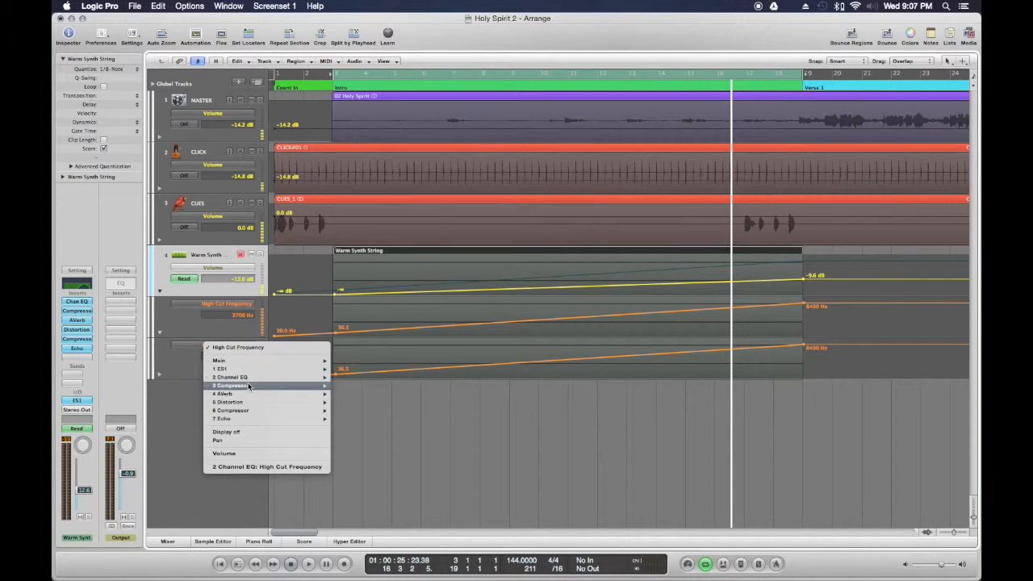
{"action": "mouse_move", "coordinate": [253, 378]}
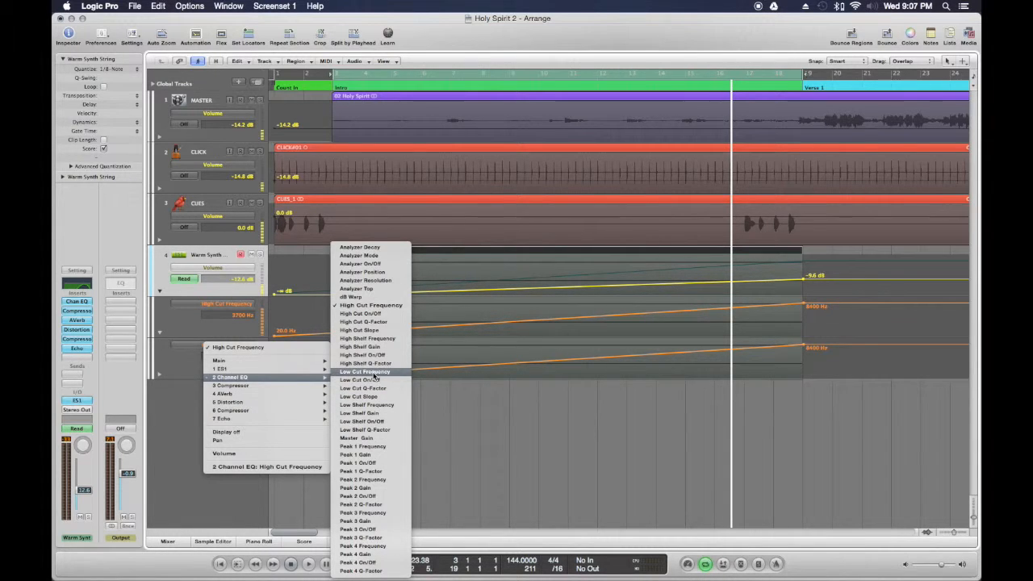
{"action": "left_click", "coordinate": [365, 371]}
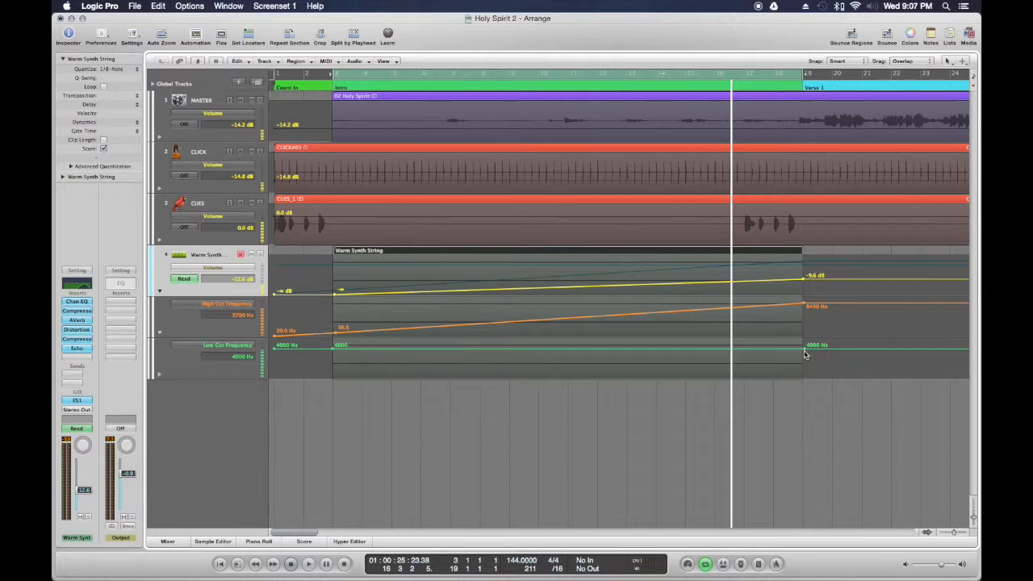
{"action": "left_click_drag", "start_coordinate": [333, 351], "coordinate": [333, 376]}
{"action": "left_click_drag", "start_coordinate": [277, 353], "coordinate": [260, 379]}
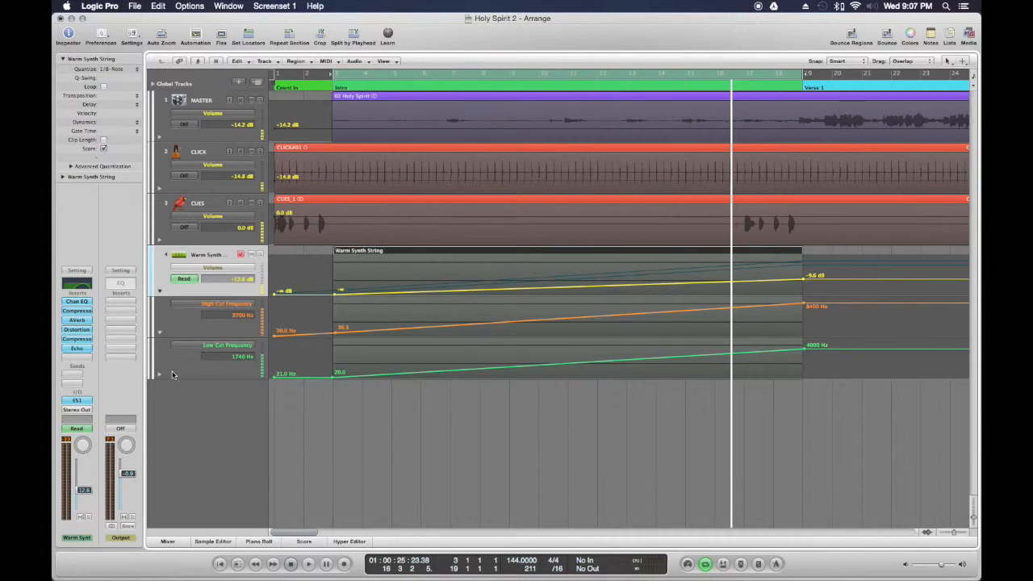
- Open the Channel EQ on Warm Synth String and move through the Intro to examine how both automated cut filters sweep
{"action": "left_click", "coordinate": [77, 302]}
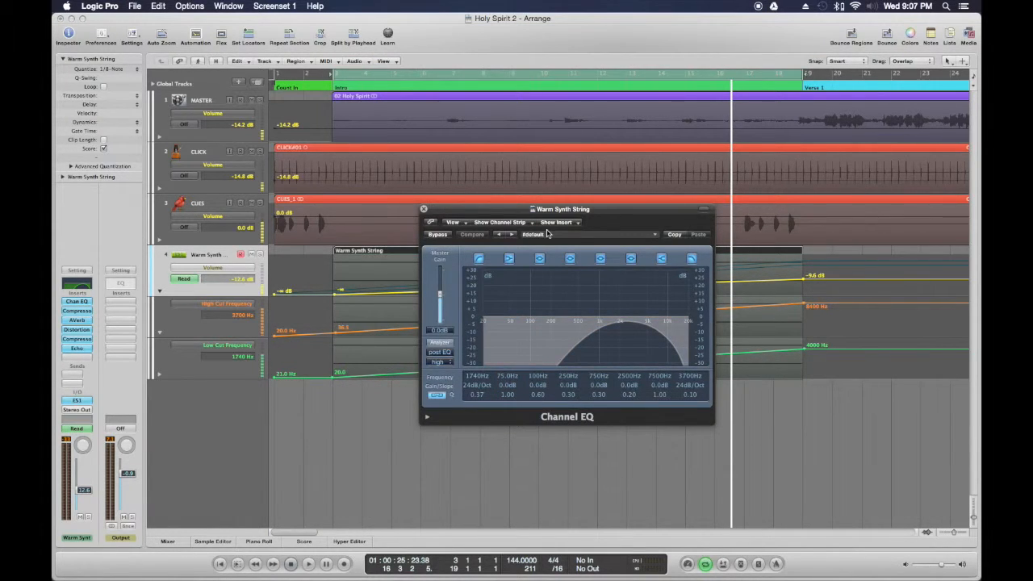
{"action": "key", "text": "comma"}
{"action": "key", "text": "comma"}
{"action": "key", "text": "comma"}
{"action": "key", "text": "comma"}
{"action": "key", "text": "comma"}
{"action": "key", "text": "comma"}
{"action": "key", "text": "comma"}
{"action": "key", "text": "comma"}
{"action": "key", "text": "comma"}
{"action": "key", "text": "comma"}
{"action": "key", "text": "comma"}
{"action": "key", "text": "comma"}
{"action": "key", "text": "comma"}
{"action": "key", "text": "comma"}
{"action": "key", "text": "comma"}
{"action": "key", "text": "comma"}
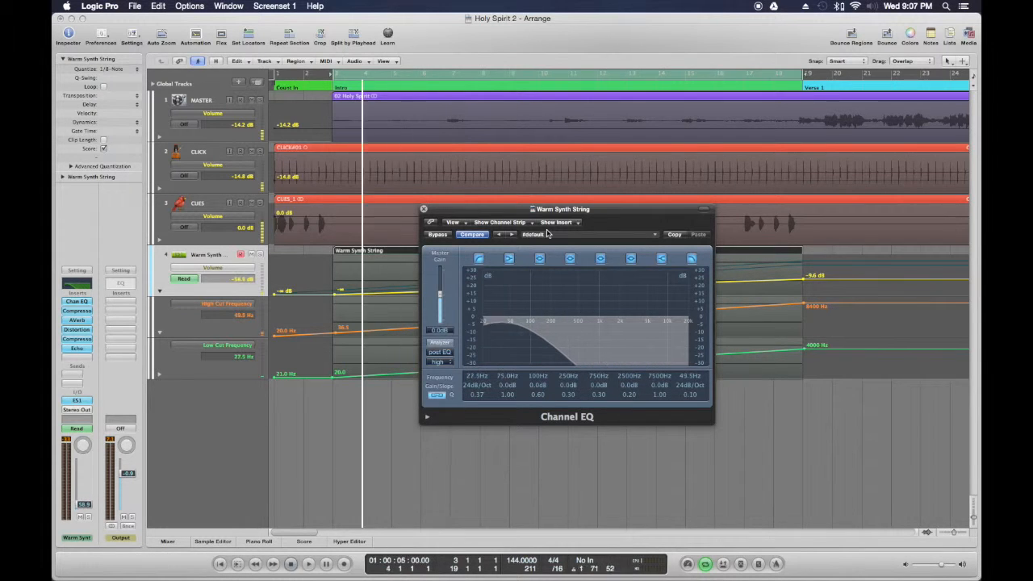
{"action": "key", "text": "period"}
{"action": "key", "text": "period"}
{"action": "key", "text": "period"}
{"action": "key", "text": "period"}
{"action": "key", "text": "period"}
{"action": "key", "text": "period"}
{"action": "key", "text": "period"}
{"action": "key", "text": "period"}
{"action": "key", "text": "period"}
{"action": "key", "text": "period"}
{"action": "key", "text": "period"}
{"action": "key", "text": "period"}
{"action": "key", "text": "period"}
{"action": "key", "text": "period"}
{"action": "key", "text": "period"}
{"action": "key", "text": "period"}
{"action": "key", "text": "period"}
{"action": "key", "text": "period"}
{"action": "key", "text": "period"}
{"action": "key", "text": "period"}
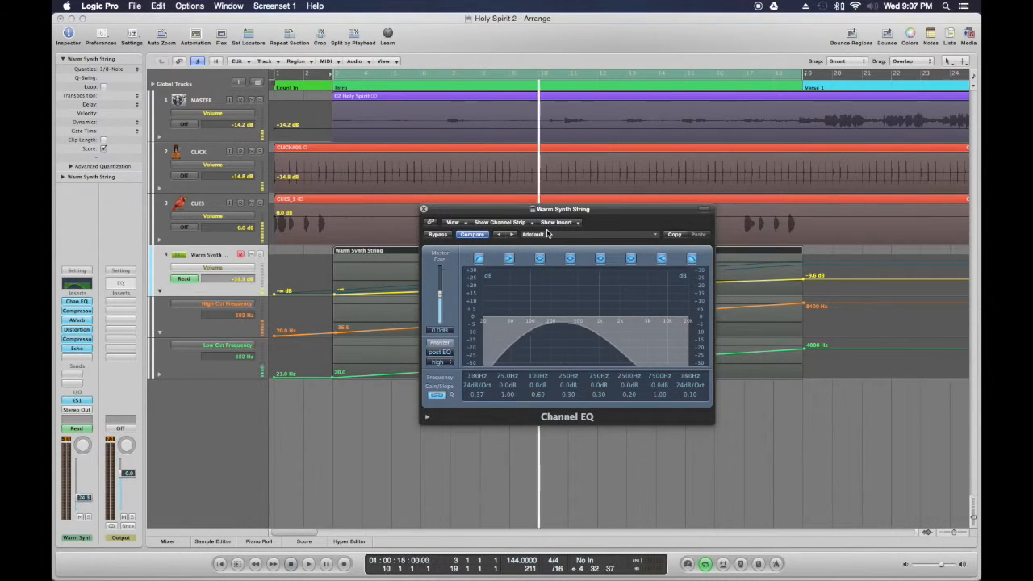
{"action": "key", "text": "comma"}
{"action": "key", "text": "comma"}
{"action": "key", "text": "comma"}
{"action": "key", "text": "comma"}
{"action": "key", "text": "comma"}
{"action": "key", "text": "comma"}
{"action": "key", "text": "comma"}
{"action": "key", "text": "comma"}
{"action": "key", "text": "comma"}
{"action": "key", "text": "comma"}
{"action": "key", "text": "comma"}
{"action": "key", "text": "comma"}
{"action": "key", "text": "comma"}
{"action": "key", "text": "comma"}
{"action": "key", "text": "comma"}
{"action": "key", "text": "comma"}
{"action": "key", "text": "comma"}
{"action": "key", "text": "comma"}
{"action": "key", "text": "comma"}
{"action": "key", "text": "comma"}
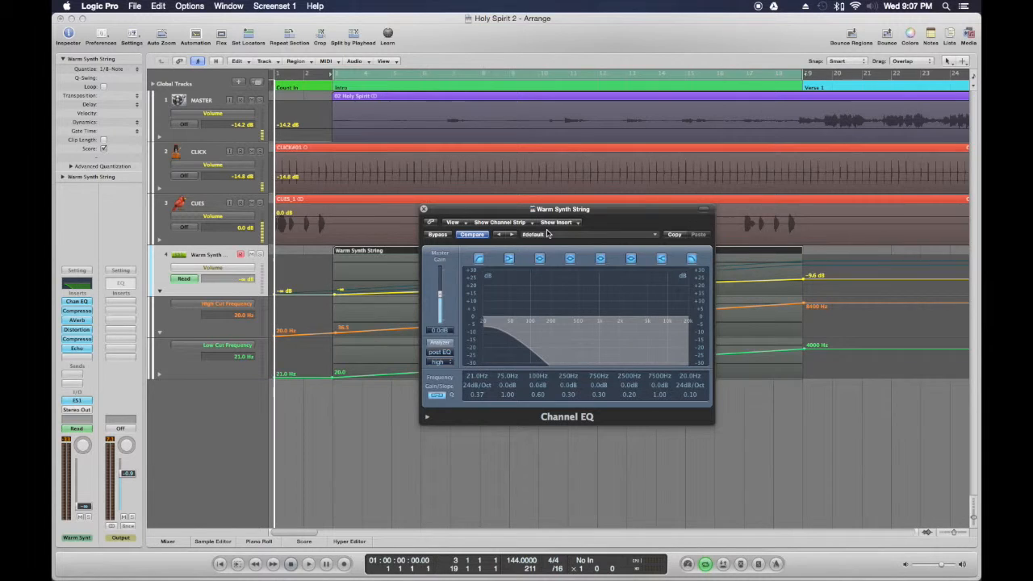
{"action": "key", "text": "space"}
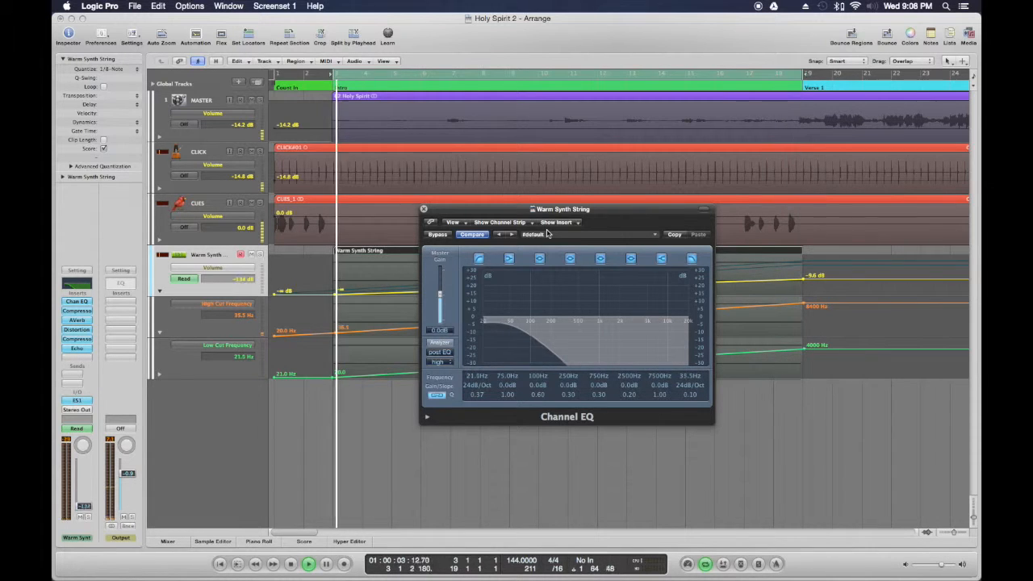
{"action": "key", "text": "space"}
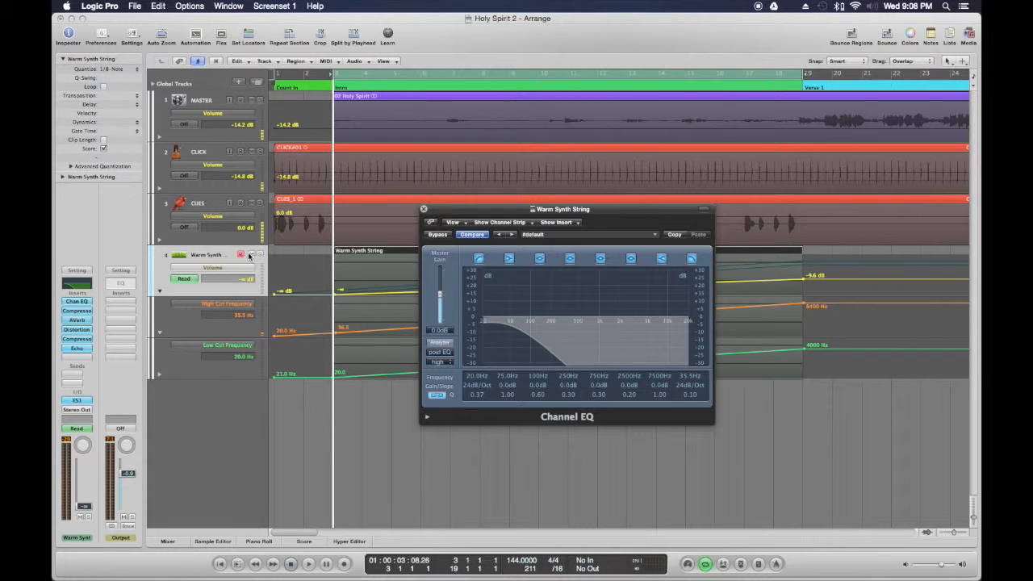
- Mute the Warm Synth String track and, during playback, raise the MASTER track's volume to -3.5 dB
{"action": "left_click", "coordinate": [252, 255]}
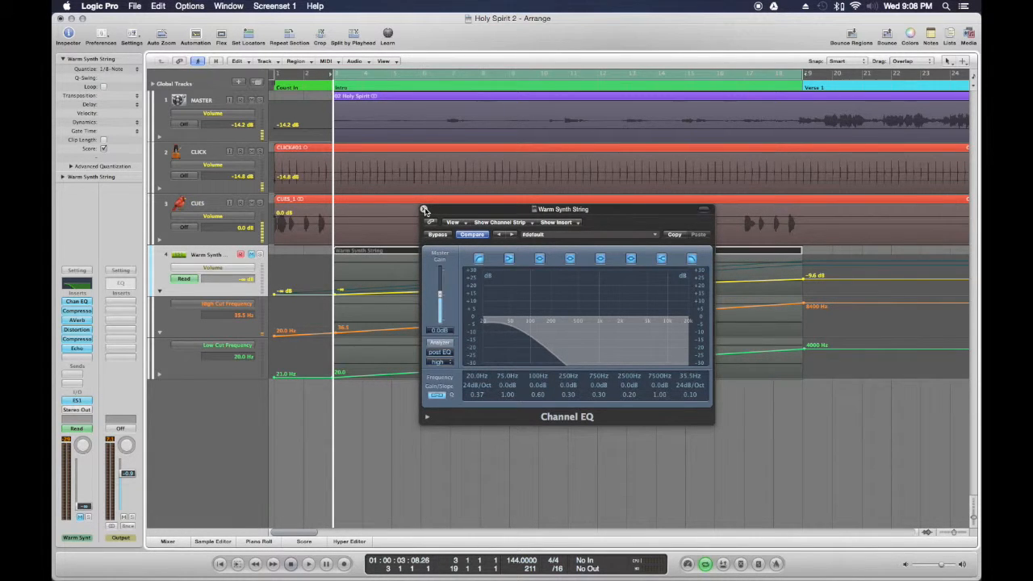
{"action": "key", "text": "space"}
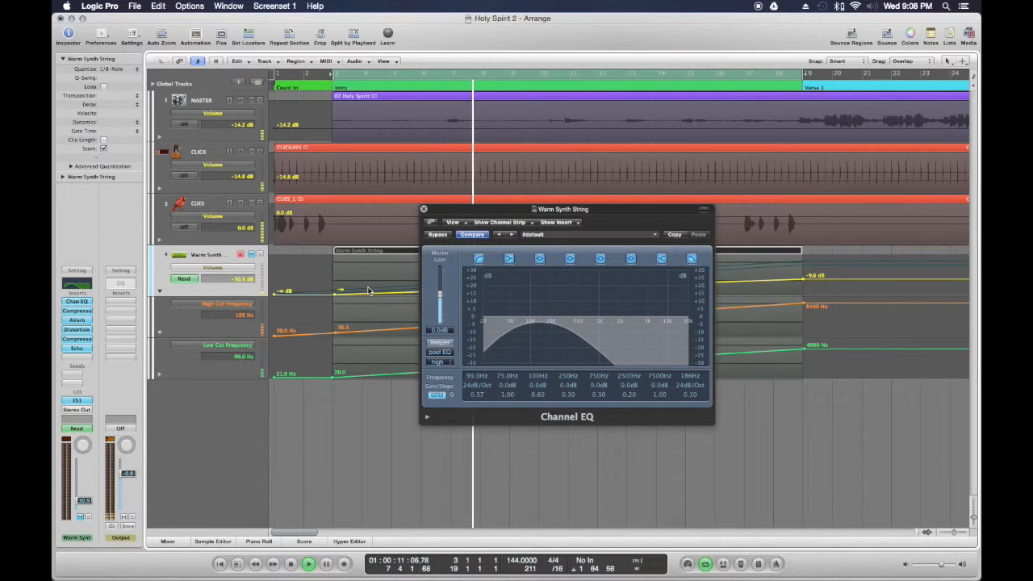
{"action": "key", "text": "Up"}
{"action": "key", "text": "Up"}
{"action": "key", "text": "Up"}
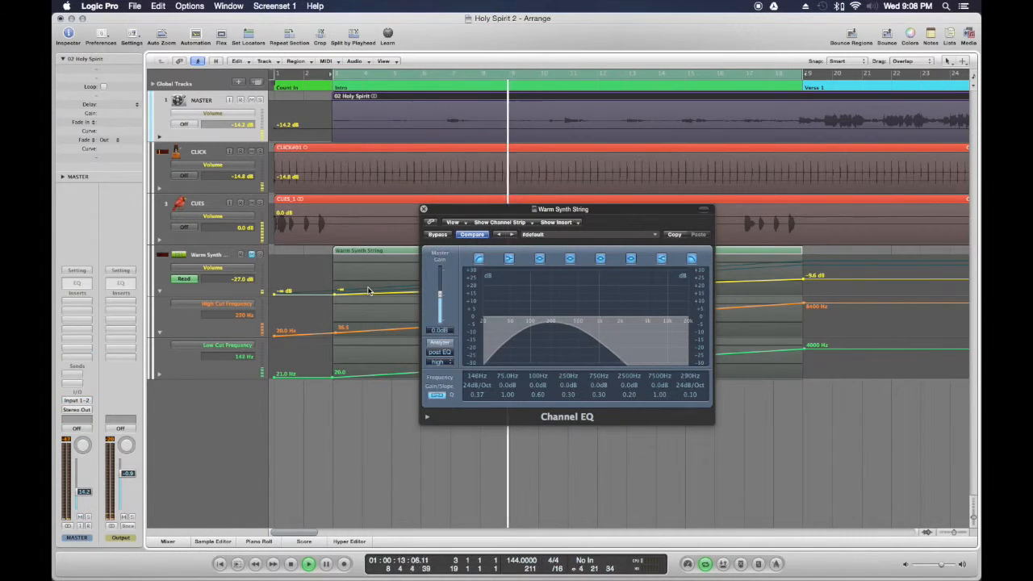
{"action": "left_click_drag", "start_coordinate": [91, 484], "coordinate": [100, 471]}
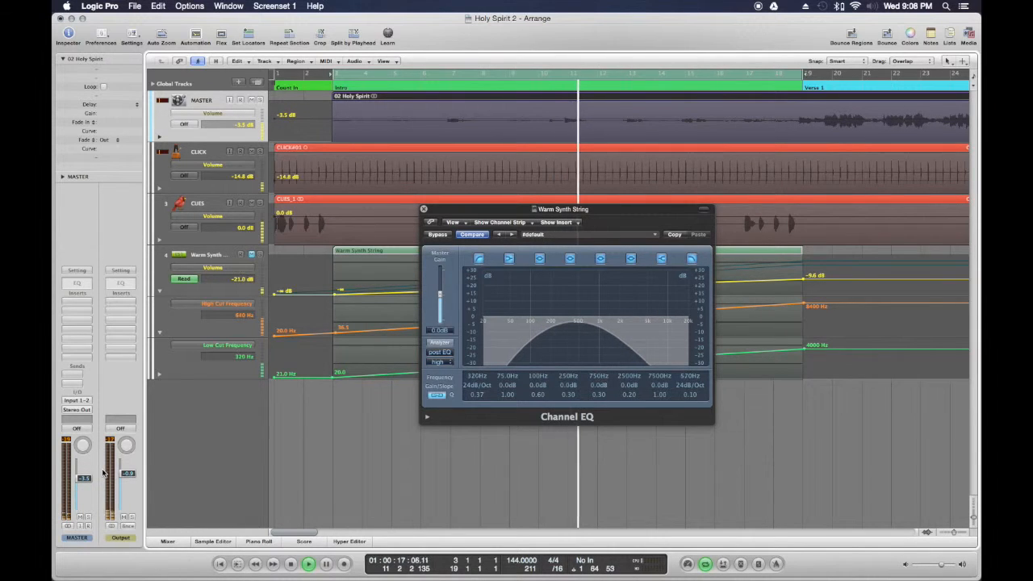
- Replay the Intro from an earlier bar to listen to the MASTER track, and close the Channel EQ window
{"action": "key", "text": "space"}
{"action": "key", "text": "comma"}
{"action": "key", "text": "comma"}
{"action": "key", "text": "comma"}
{"action": "key", "text": "comma"}
{"action": "key", "text": "comma"}
{"action": "key", "text": "comma"}
{"action": "key", "text": "comma"}
{"action": "key", "text": "space"}
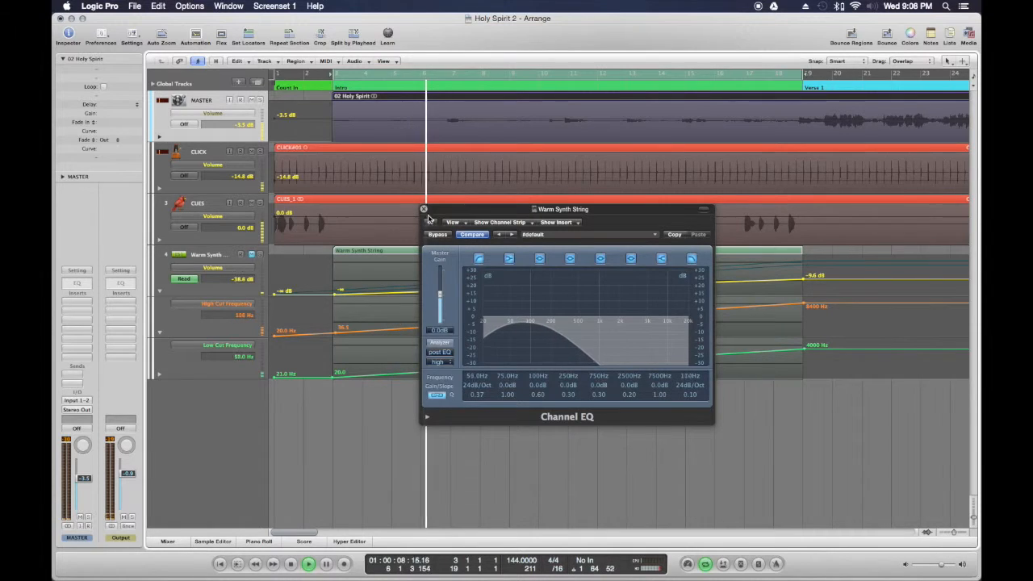
{"action": "left_click", "coordinate": [425, 210]}
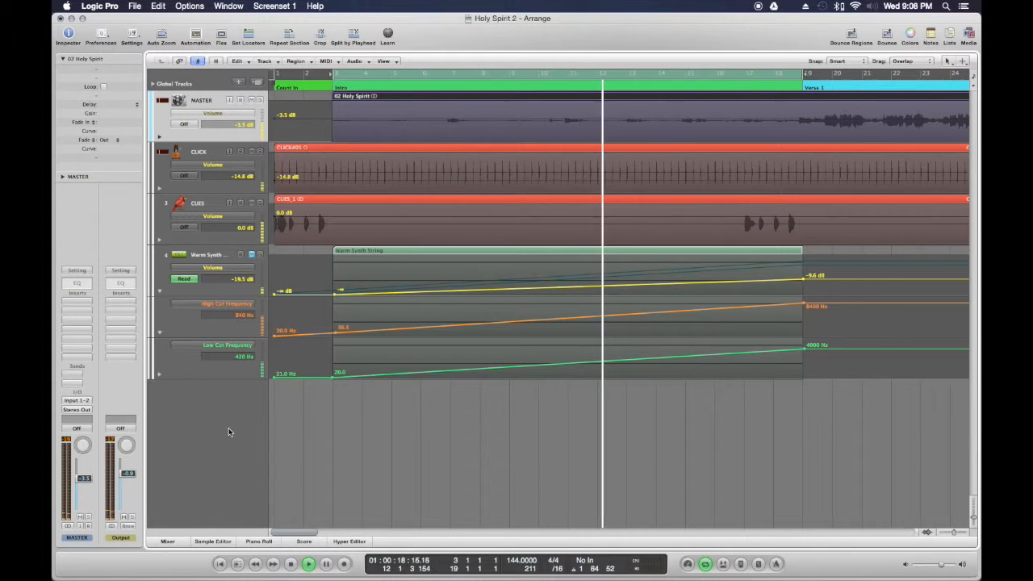
- Add two volume automation points on Warm Synth String near bars 6 and 7, raising the second to -20.5 dB, and return to bar 1
{"action": "key", "text": "space"}
{"action": "key", "text": "space"}
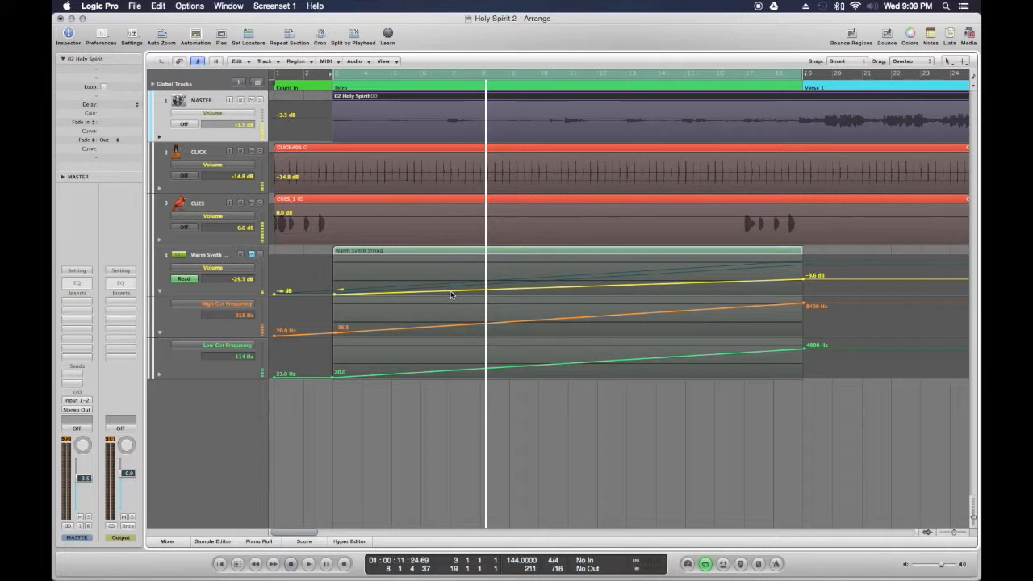
{"action": "left_click_drag", "start_coordinate": [447, 291], "coordinate": [425, 289]}
{"action": "key", "text": "comma"}
{"action": "key", "text": "comma"}
{"action": "key", "text": "comma"}
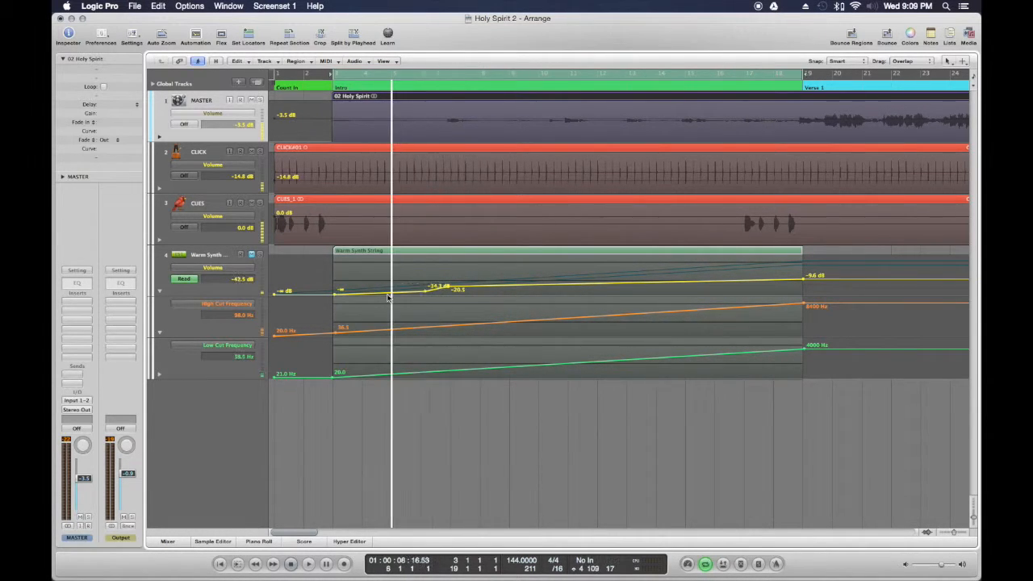
{"action": "key", "text": "comma"}
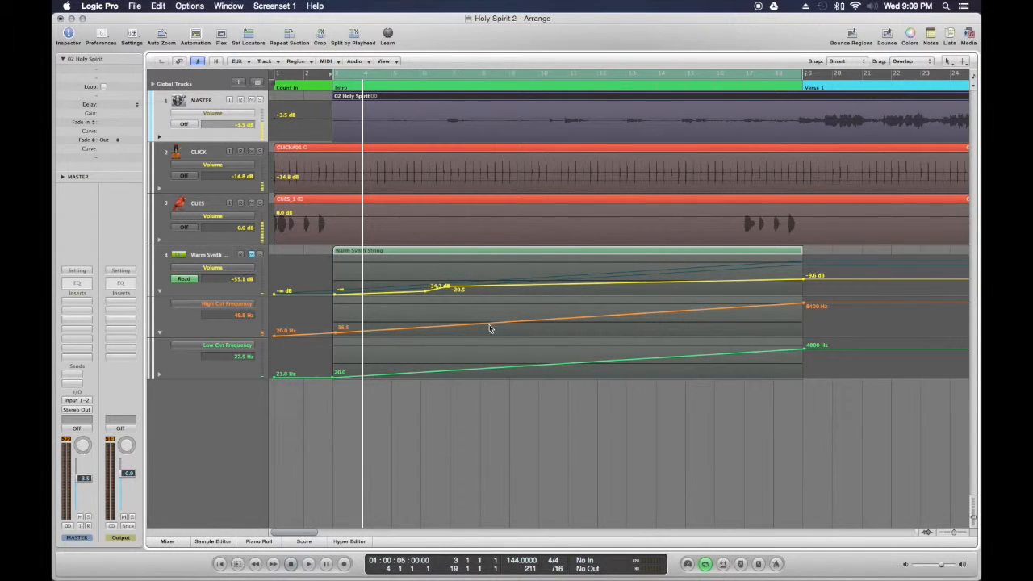
{"action": "key", "text": "Return"}
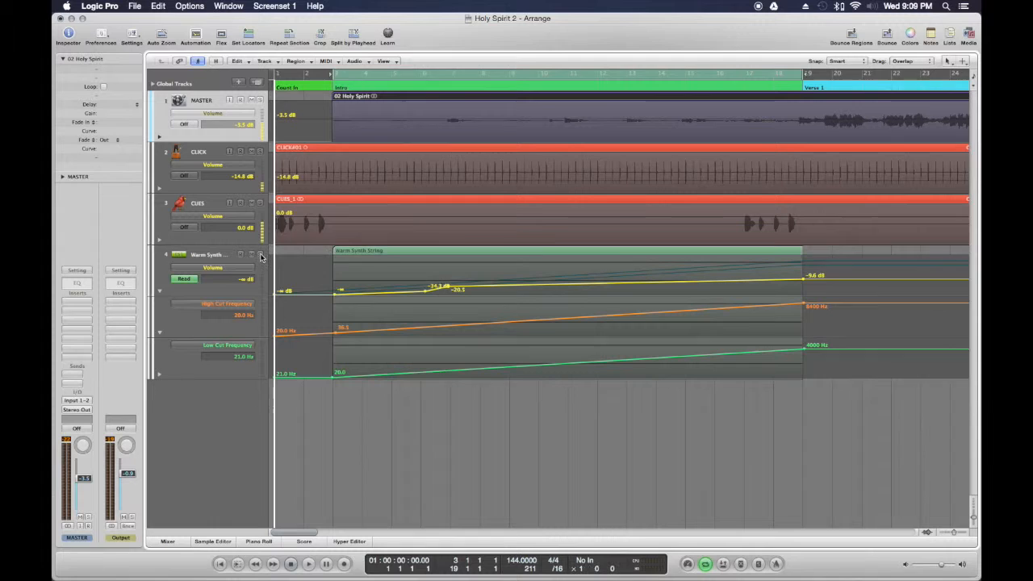
- Unmute and solo Warm Synth String, remove the volume point near bar 7, and set -22.7 dB near bar 6 and -9.1 dB at bar 19
{"action": "key", "text": "space"}
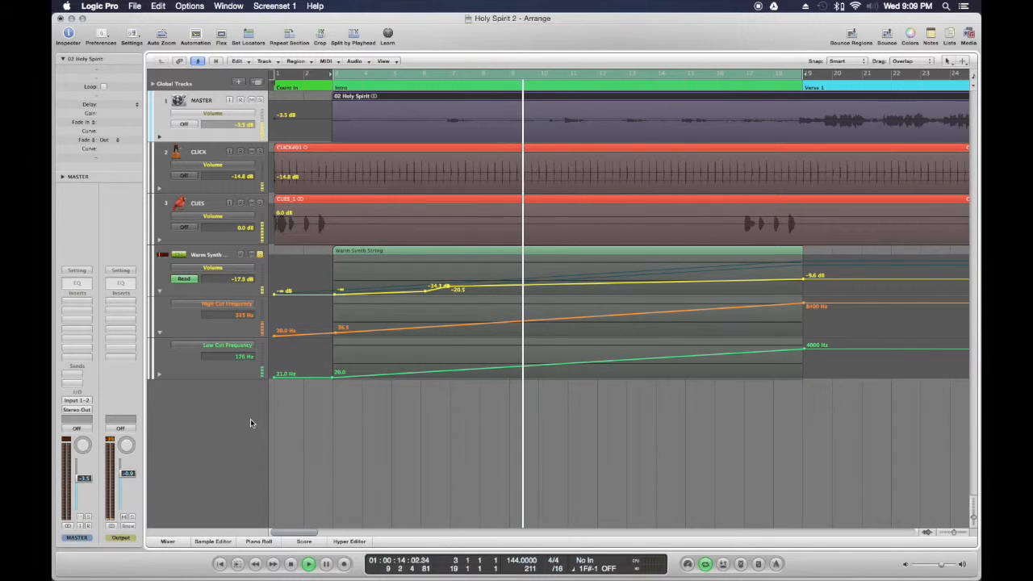
{"action": "left_click", "coordinate": [447, 287]}
{"action": "left_click_drag", "start_coordinate": [448, 289], "coordinate": [447, 289]}
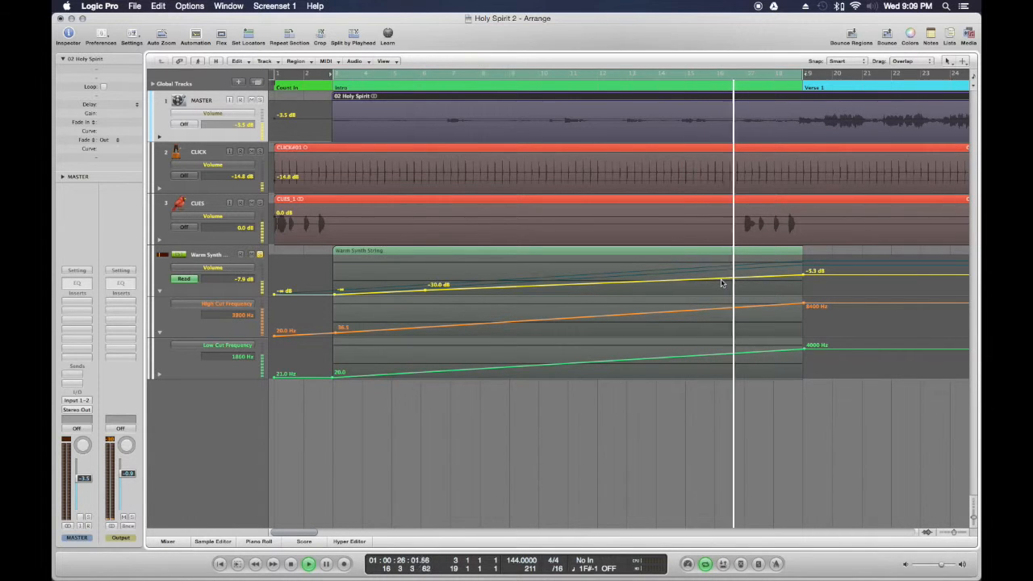
{"action": "mouse_move", "coordinate": [804, 279]}
{"action": "left_mouse_down"}
{"action": "mouse_move", "coordinate": [801, 291]}
{"action": "mouse_move", "coordinate": [804, 281]}
{"action": "left_mouse_up"}
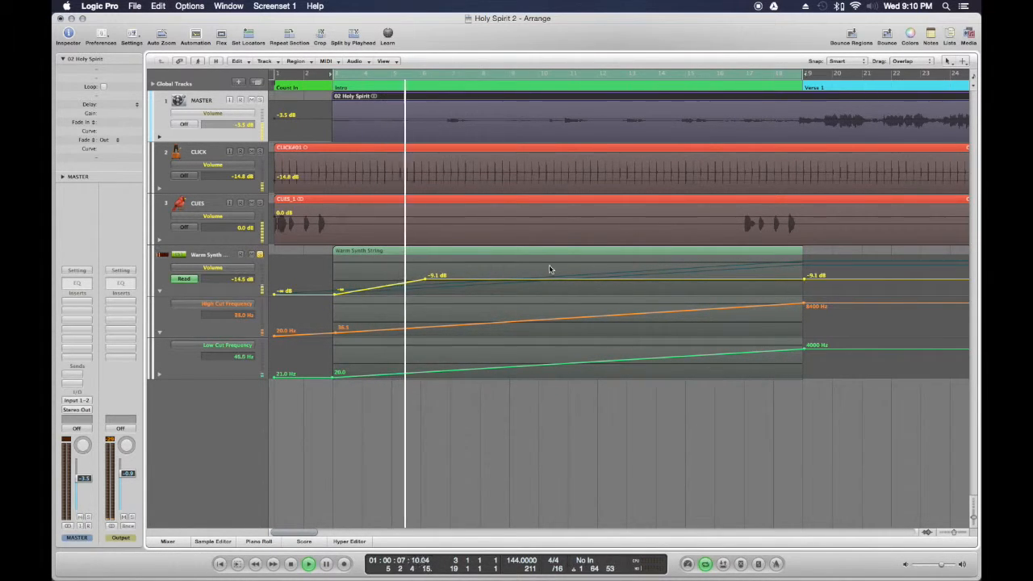
{"action": "left_click_drag", "start_coordinate": [425, 280], "coordinate": [426, 289]}
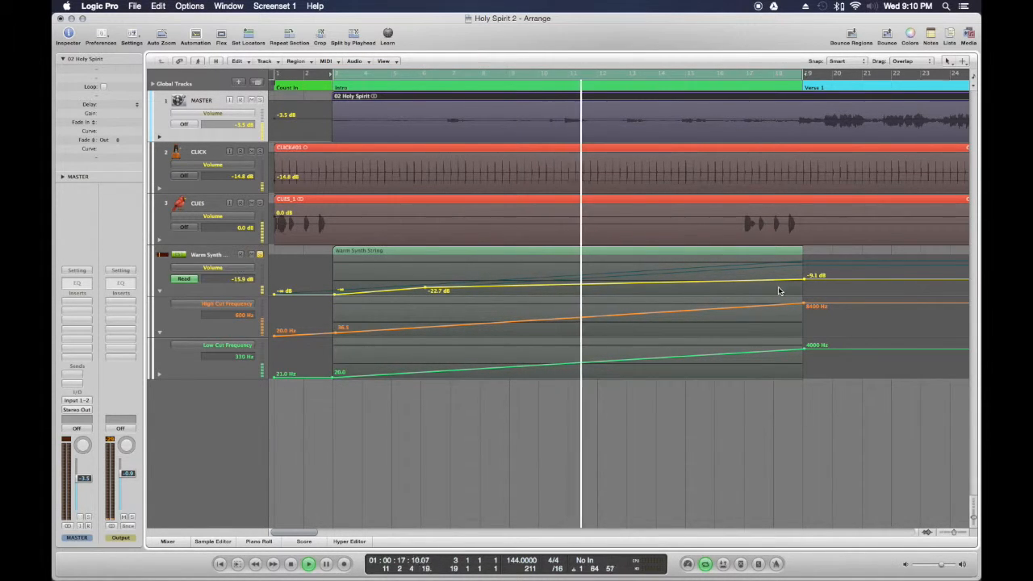
- Replay the soloed Warm Synth String from the project's start to listen to the adjusted volume ramp
{"action": "key", "text": "space"}
{"action": "key", "text": "Return"}
{"action": "key", "text": "space"}
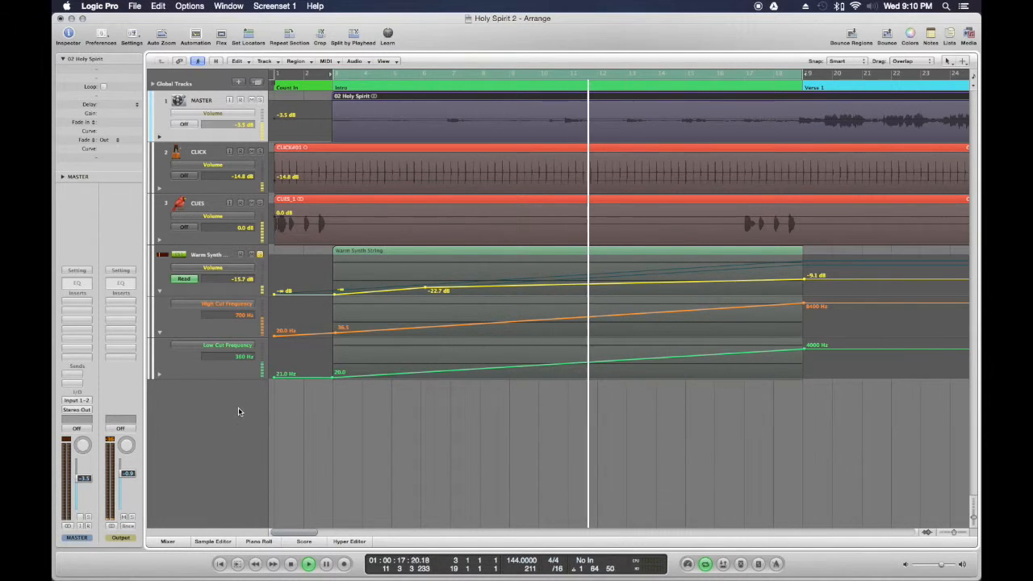
{"action": "key", "text": "comma"}
{"action": "key", "text": "comma"}
{"action": "key", "text": "comma"}
{"action": "key", "text": "comma"}
{"action": "key", "text": "comma"}
{"action": "key", "text": "comma"}
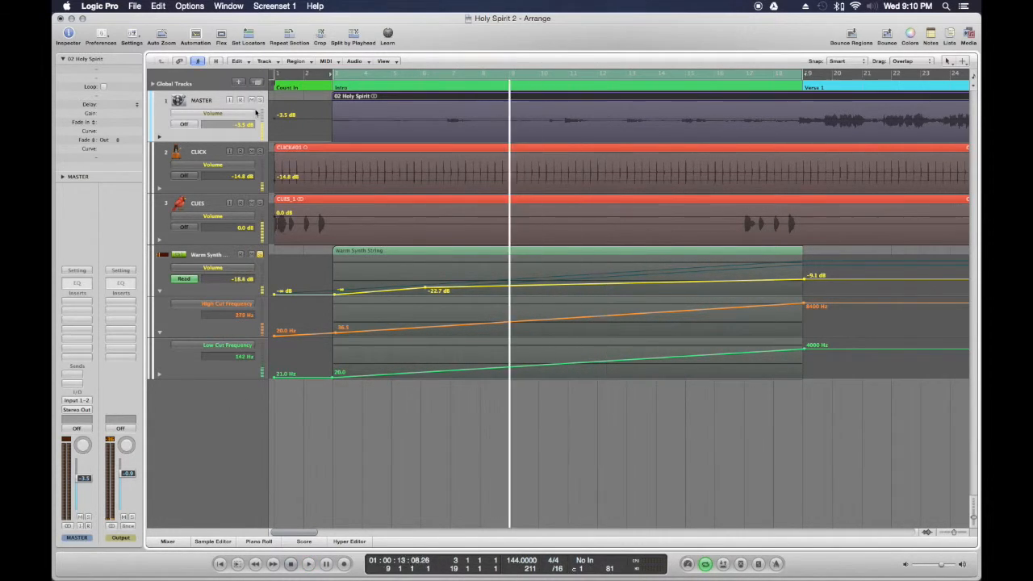
- Turn off solo on the Warm Synth String track and return the playhead to bar 1
{"action": "left_click", "coordinate": [261, 257]}
{"action": "key", "text": "comma"}
{"action": "key", "text": "comma"}
{"action": "key", "text": "comma"}
{"action": "key", "text": "comma"}
{"action": "key", "text": "comma"}
{"action": "key", "text": "comma"}
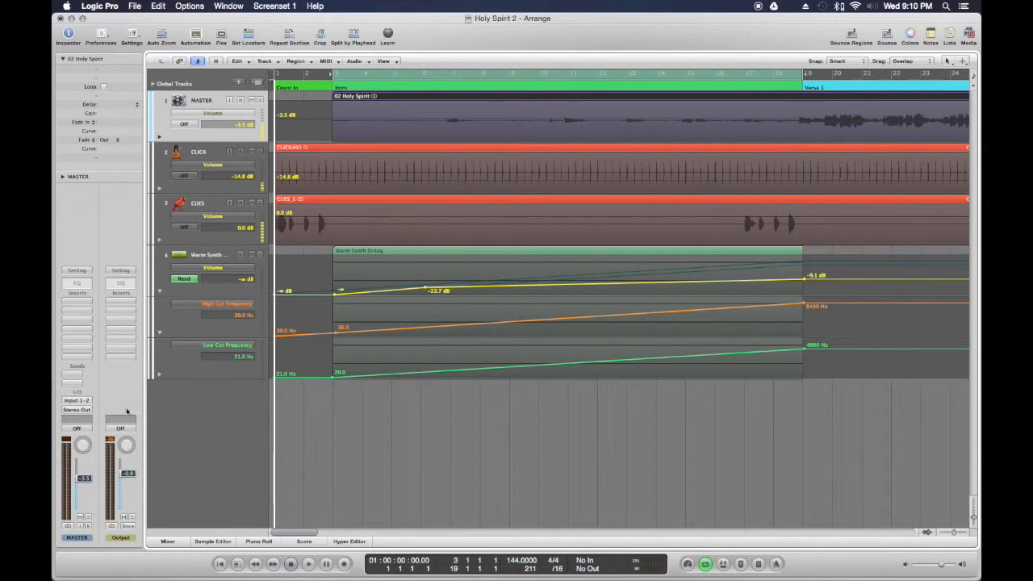
- Play the Intro with Warm Synth String's Channel EQ open to examine the cut filters sweeping, and close the EQ window
{"action": "left_click", "coordinate": [204, 257]}
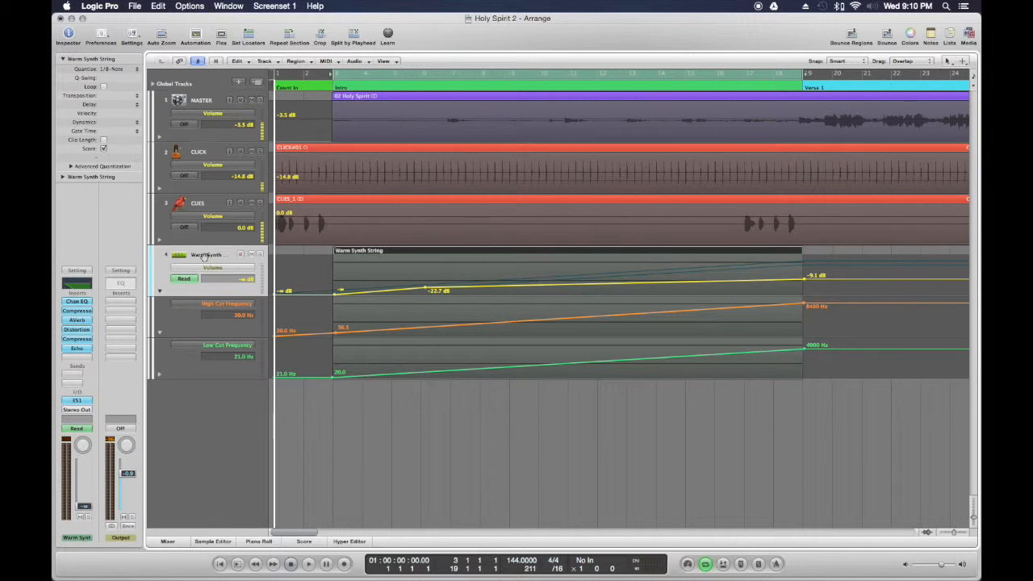
{"action": "left_click", "coordinate": [77, 301]}
{"action": "left_click_drag", "start_coordinate": [621, 214], "coordinate": [744, 279]}
{"action": "key", "text": "space"}
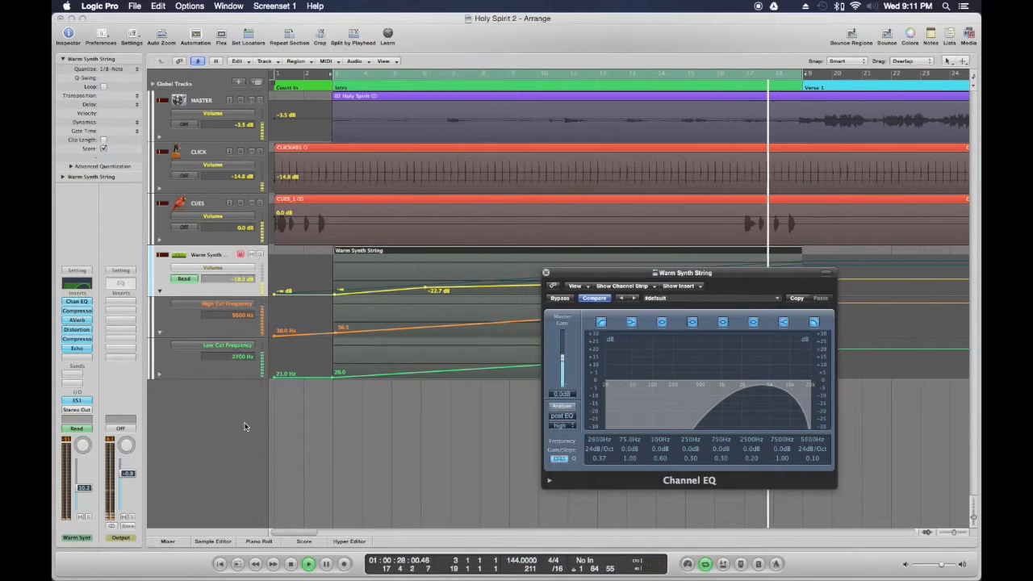
{"action": "left_click", "coordinate": [547, 273]}
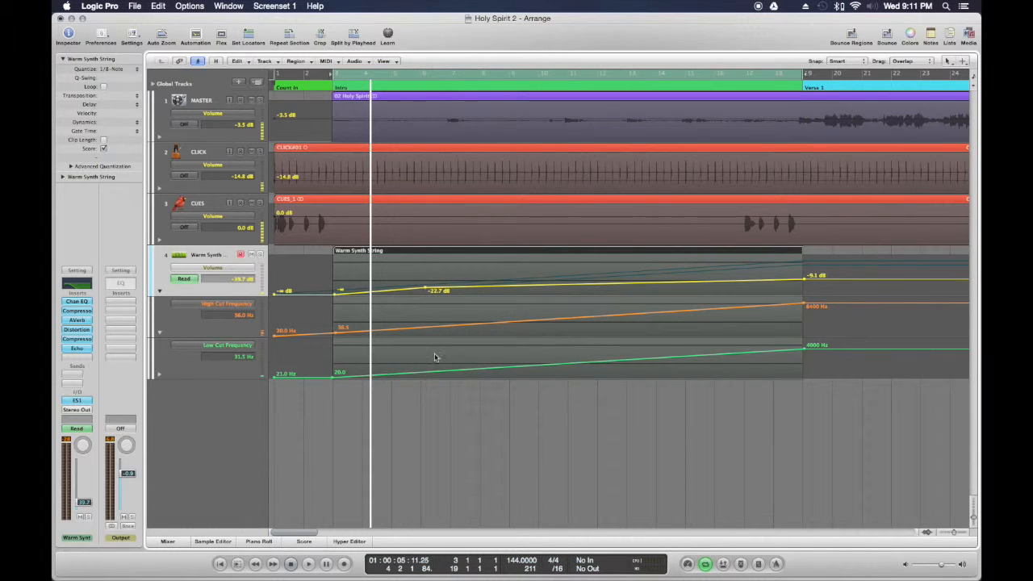
- Collapse the High Cut and Low Cut Frequency lanes of Warm Synth String and hide the automation on all tracks
{"action": "left_click", "coordinate": [161, 293]}
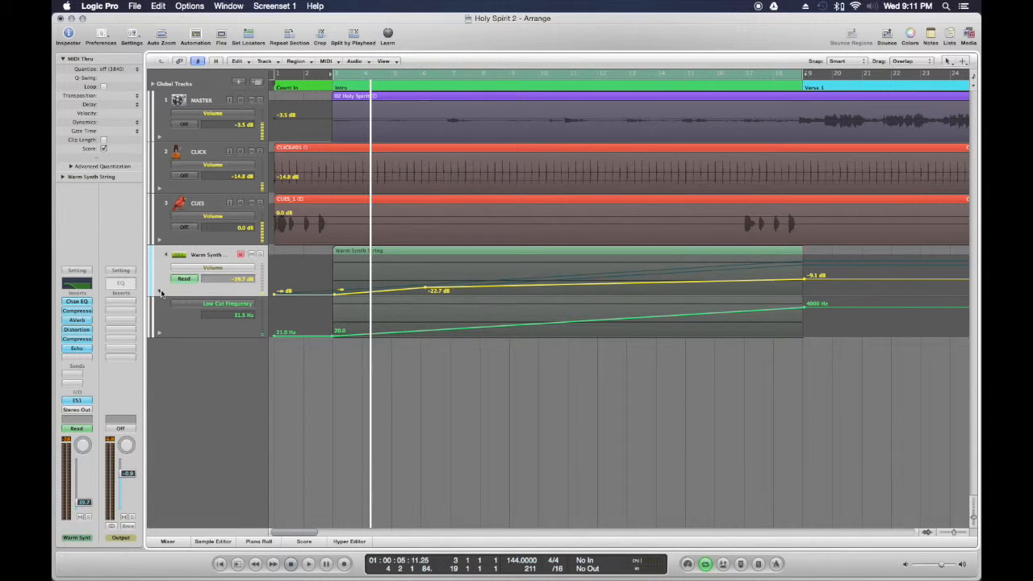
{"action": "left_click", "coordinate": [160, 293]}
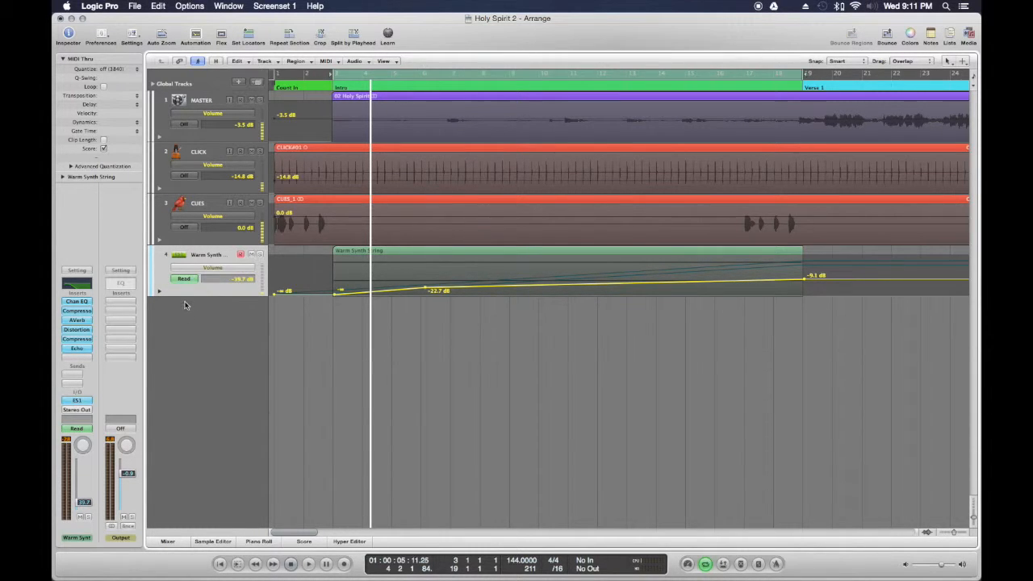
{"action": "left_click", "coordinate": [196, 37]}
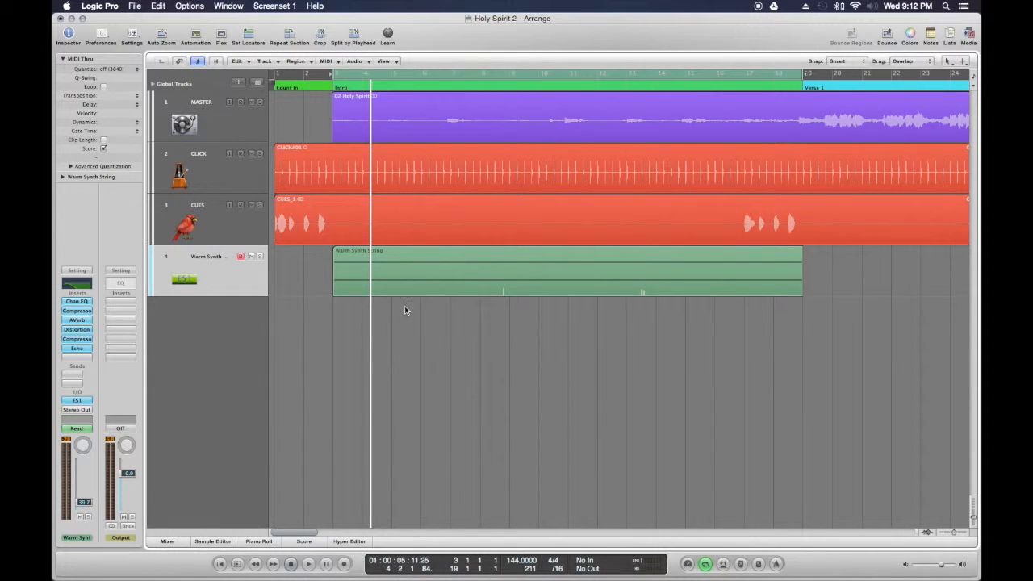
- Advance the playhead past the Intro and set the cycle range over Verse 1, from bar 19 to bar 35
{"action": "key", "text": "period"}
{"action": "key", "text": "period"}
{"action": "key", "text": "period"}
{"action": "key", "text": "period"}
{"action": "key", "text": "period"}
{"action": "key", "text": "period"}
{"action": "key", "text": "period"}
{"action": "key", "text": "period"}
{"action": "key", "text": "period"}
{"action": "key", "text": "period"}
{"action": "key", "text": "period"}
{"action": "key", "text": "period"}
{"action": "key", "text": "period"}
{"action": "key", "text": "period"}
{"action": "key", "text": "period"}
{"action": "key", "text": "period"}
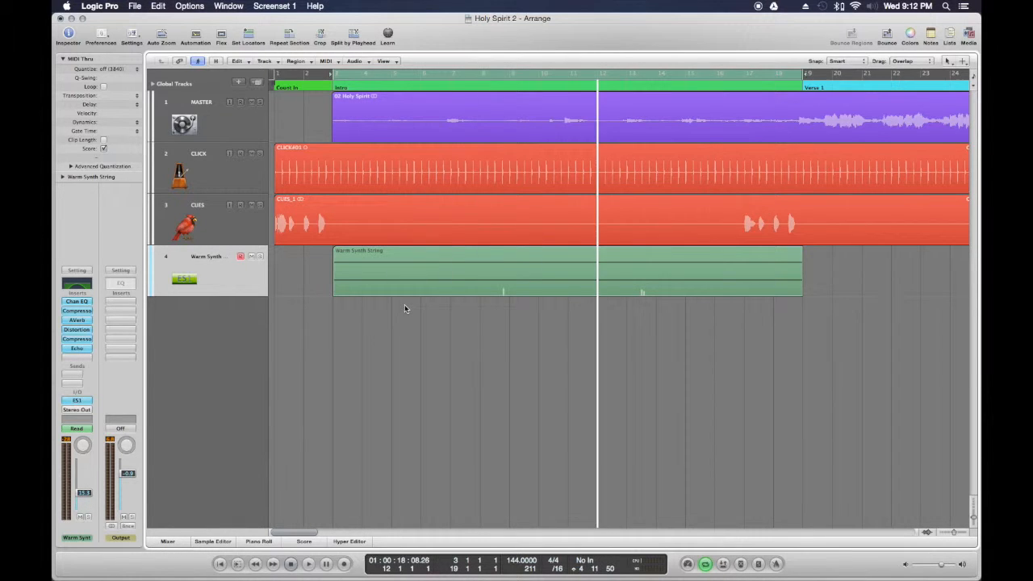
{"action": "key", "text": "period"}
{"action": "key", "text": "period"}
{"action": "key", "text": "period"}
{"action": "key", "text": "period"}
{"action": "key", "text": "period"}
{"action": "key", "text": "period"}
{"action": "key", "text": "period"}
{"action": "key", "text": "period"}
{"action": "key", "text": "period"}
{"action": "key", "text": "period"}
{"action": "key", "text": "period"}
{"action": "key", "text": "period"}
{"action": "key", "text": "period"}
{"action": "key", "text": "period"}
{"action": "key", "text": "period"}
{"action": "key", "text": "period"}
{"action": "key", "text": "period"}
{"action": "key", "text": "period"}
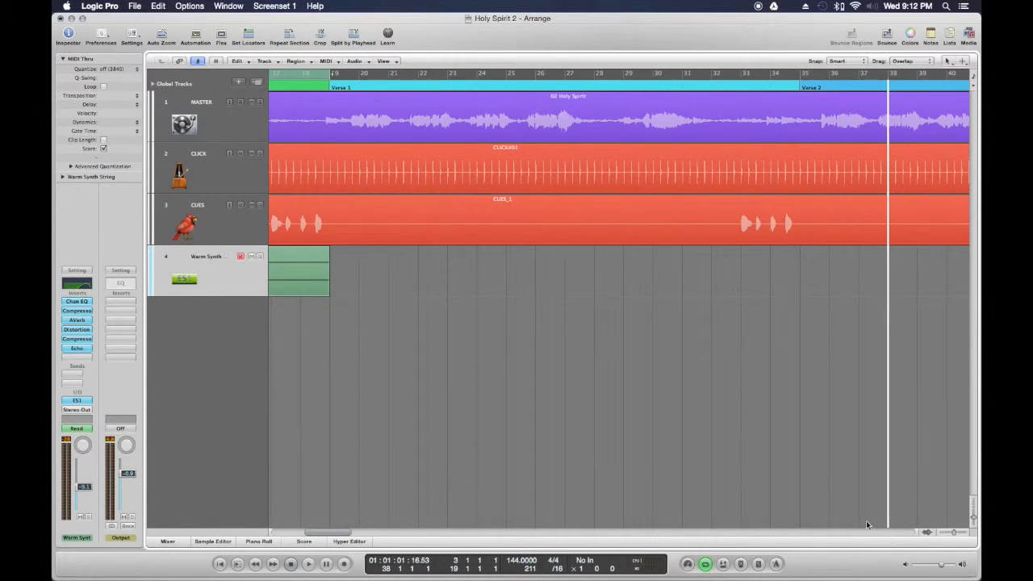
{"action": "left_click_drag", "start_coordinate": [337, 75], "coordinate": [658, 89]}
{"action": "left_click_drag", "start_coordinate": [716, 133], "coordinate": [801, 110]}
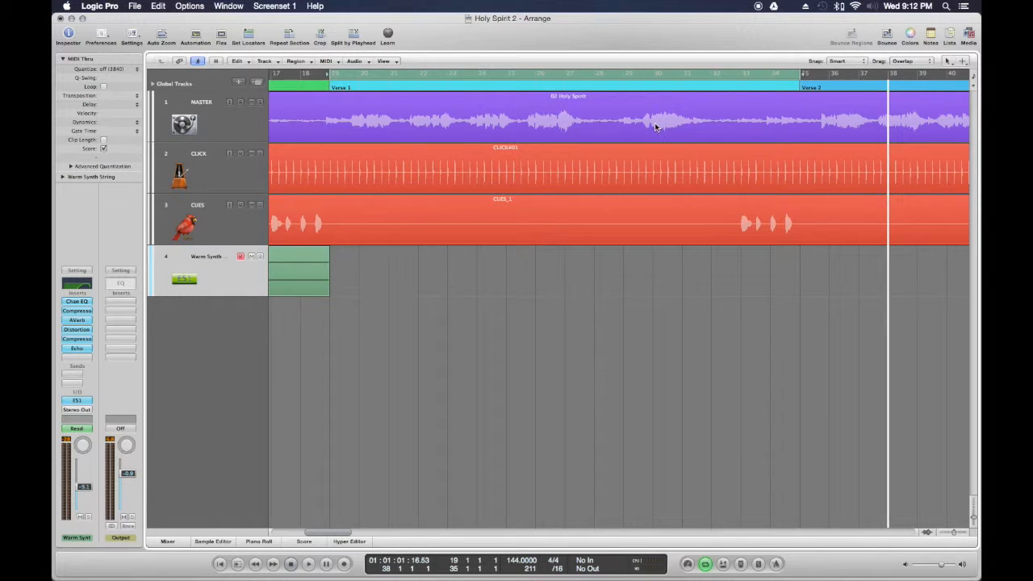
- Move through the later verses and the Chorus to examine the song's sections beyond the Intro pad
{"action": "scroll", "coordinate": [656, 122], "scroll_direction": "right", "scroll_amount": 2}
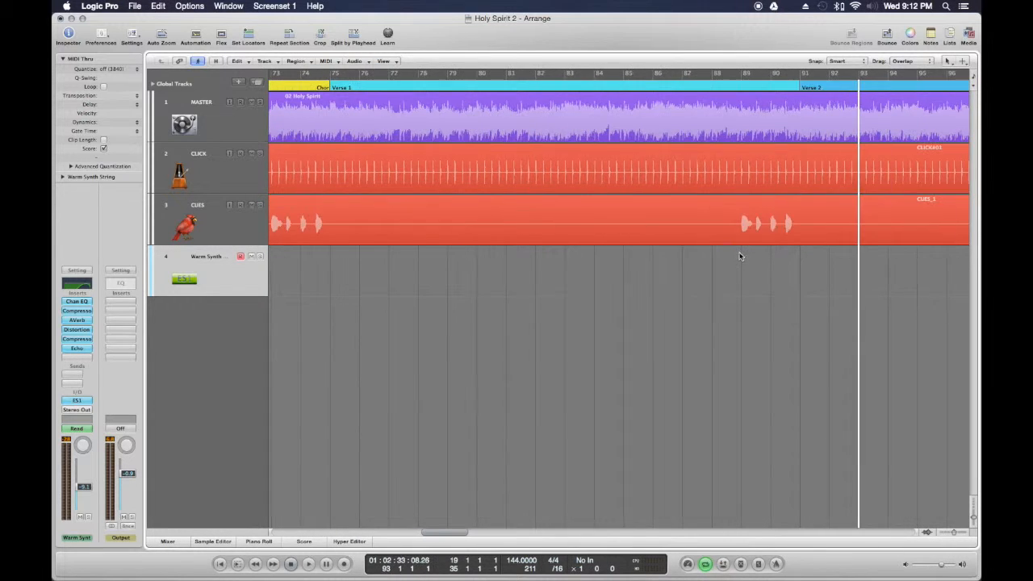
{"action": "key", "text": "comma"}
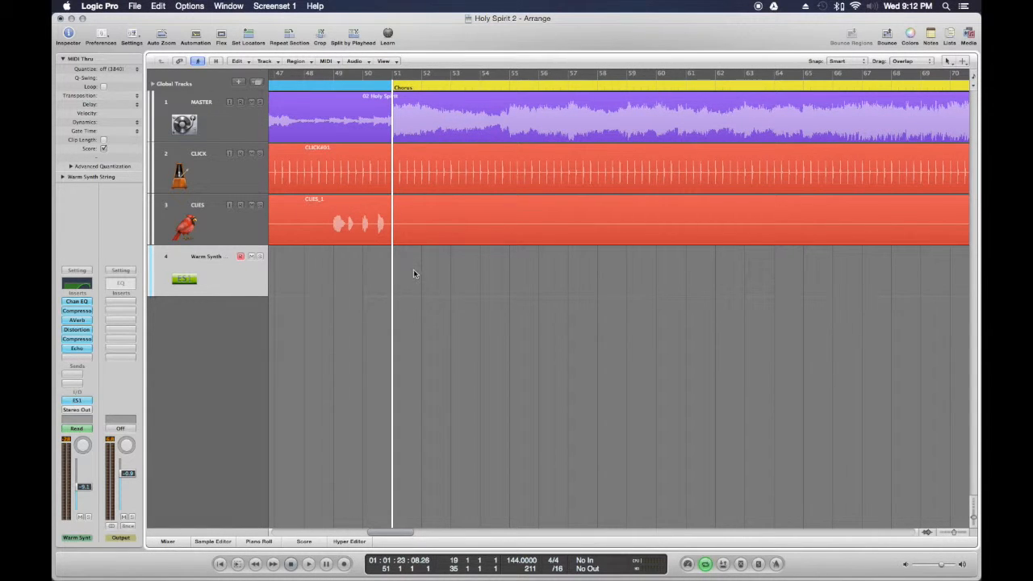
{"action": "key", "text": "."}
{"action": "key", "text": "."}
{"action": "key", "text": "."}
{"action": "key", "text": "."}
{"action": "key", "text": "."}
{"action": "key", "text": "."}
{"action": "key", "text": "."}
{"action": "key", "text": "."}
{"action": "key", "text": "."}
{"action": "key", "text": "."}
{"action": "key", "text": "."}
{"action": "key", "text": "."}
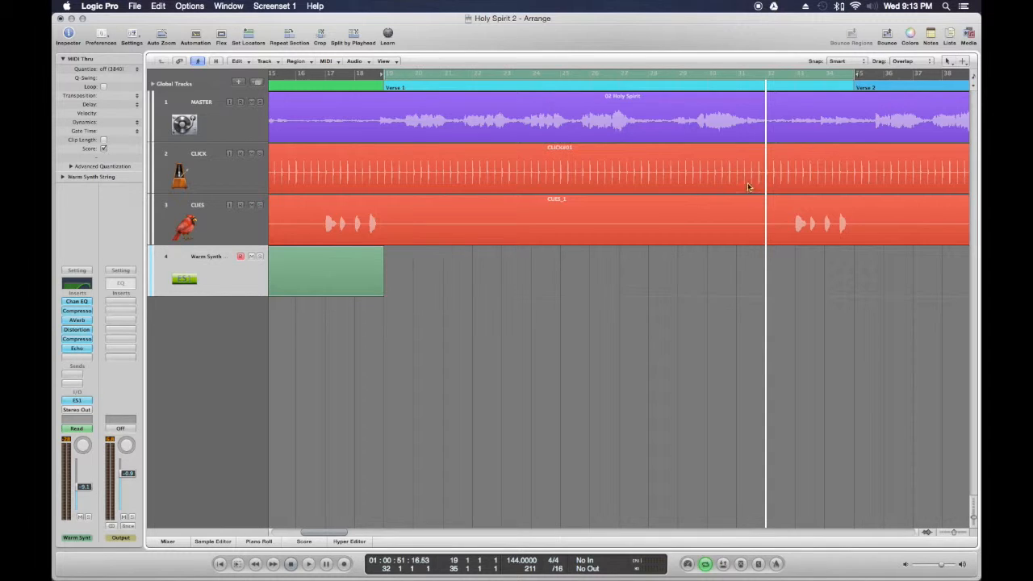
- Return to the project's start and step into Verse 1 to examine where the Warm Synth String region ends
{"action": "key", "text": "Return"}
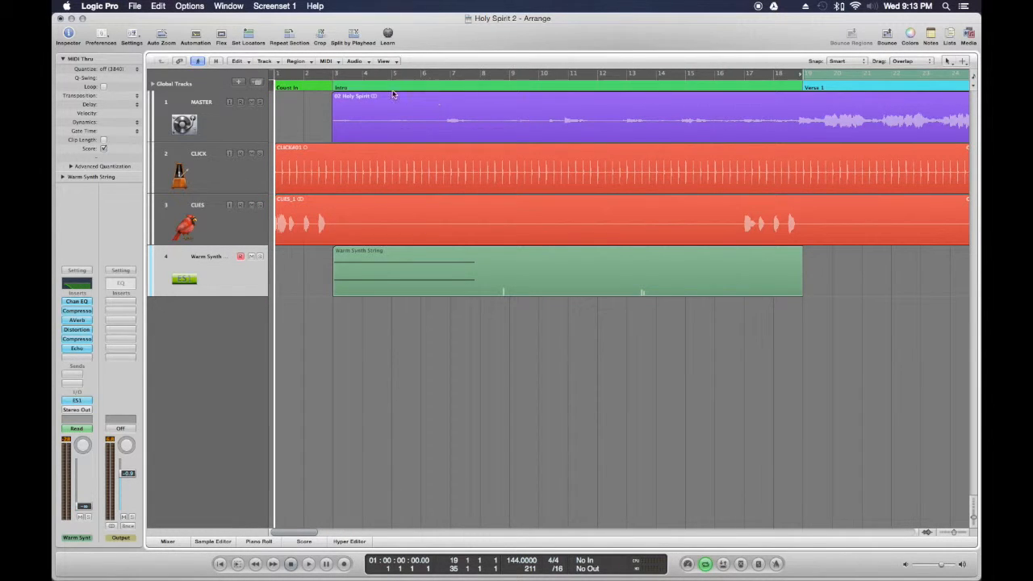
{"action": "key", "text": "period"}
{"action": "key", "text": "period"}
{"action": "key", "text": "comma"}
{"action": "key", "text": "period"}
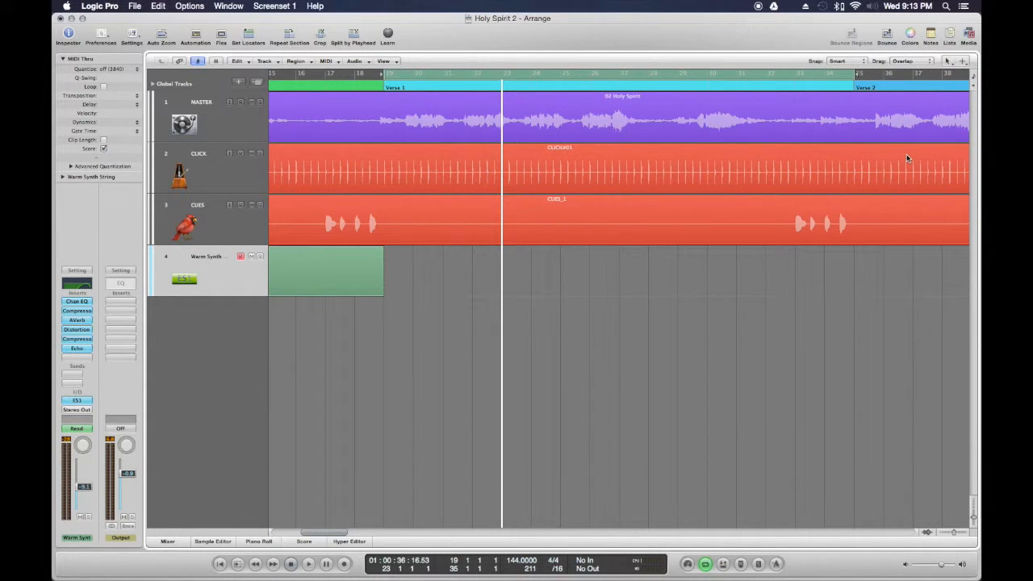
{"action": "key", "text": "period"}
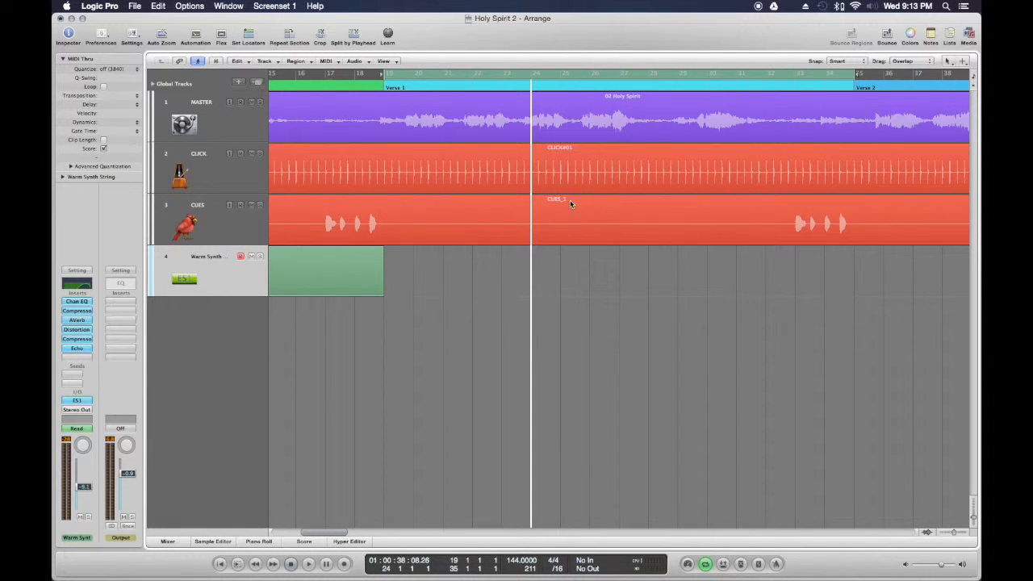
{"action": "key", "text": "comma"}
{"action": "key", "text": "comma"}
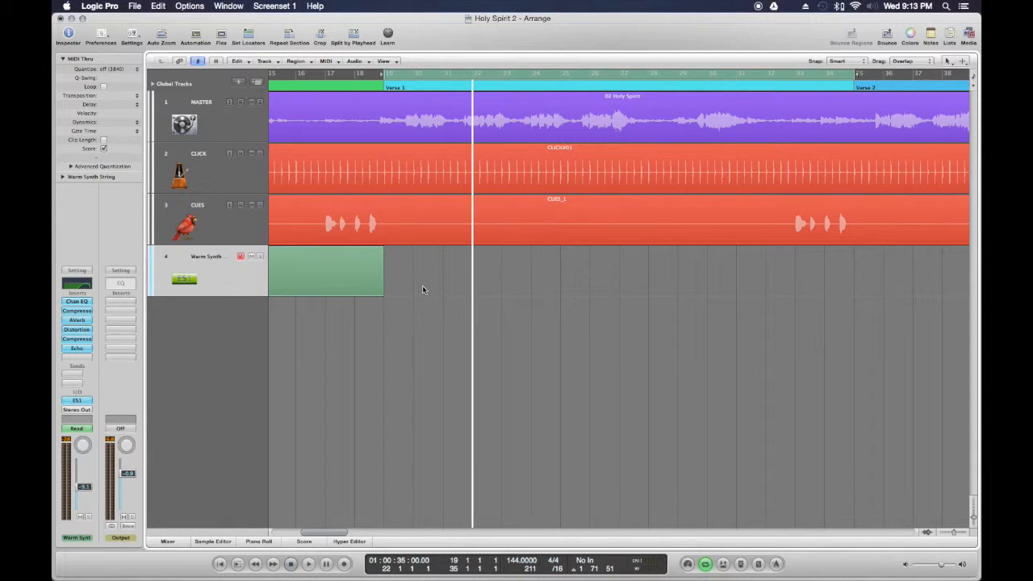
- Turn off cycle mode and bring the playhead back to bar 1
{"action": "left_click", "coordinate": [706, 564]}
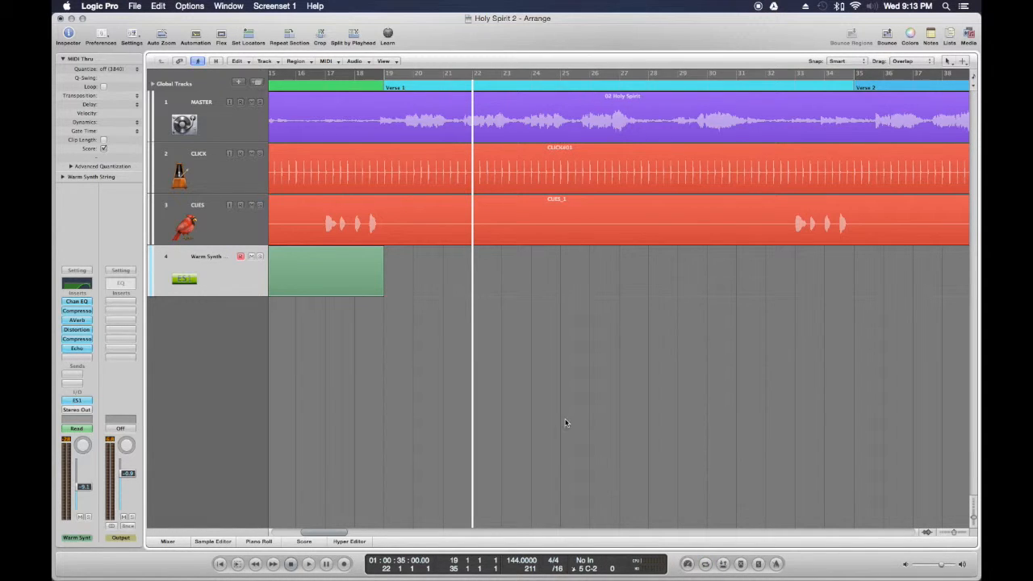
{"action": "key", "text": "comma"}
{"action": "key", "text": "comma"}
{"action": "key", "text": "comma"}
{"action": "key", "text": "comma"}
{"action": "key", "text": "comma"}
{"action": "key", "text": "comma"}
{"action": "key", "text": "comma"}
{"action": "key", "text": "comma"}
{"action": "key", "text": "comma"}
{"action": "key", "text": "Return"}
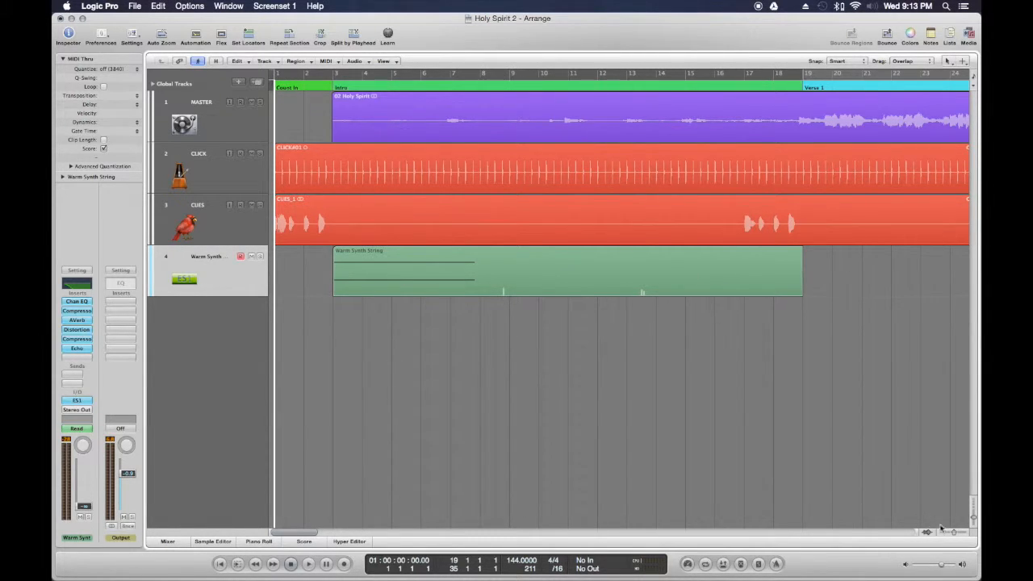
- Bounce the Warm Synth String track in place to a new track as Warm Synth String_bip, including volume/pan automation, with Normalize off
{"action": "left_click_drag", "start_coordinate": [953, 533], "coordinate": [951, 537]}
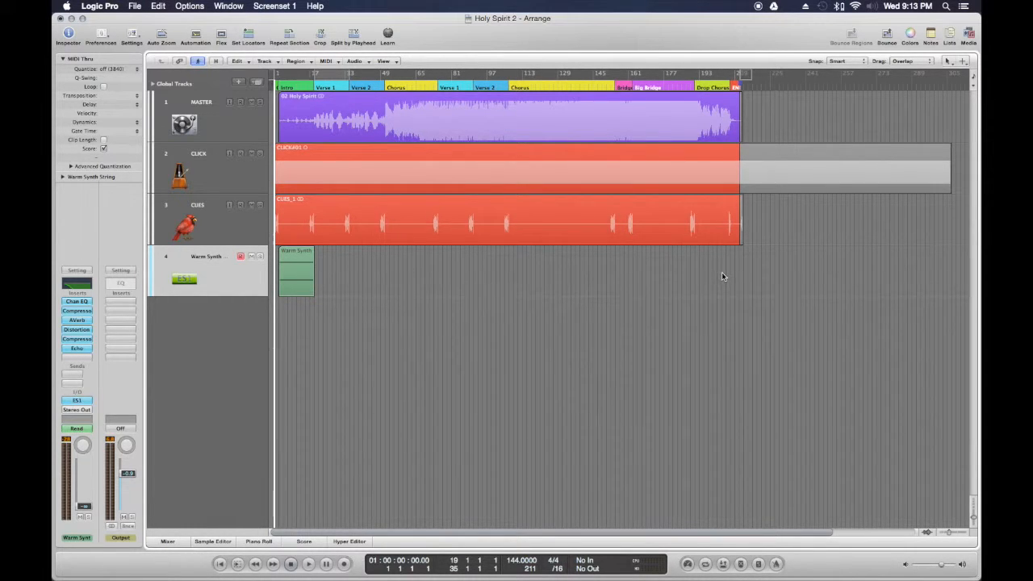
{"action": "left_click", "coordinate": [209, 258]}
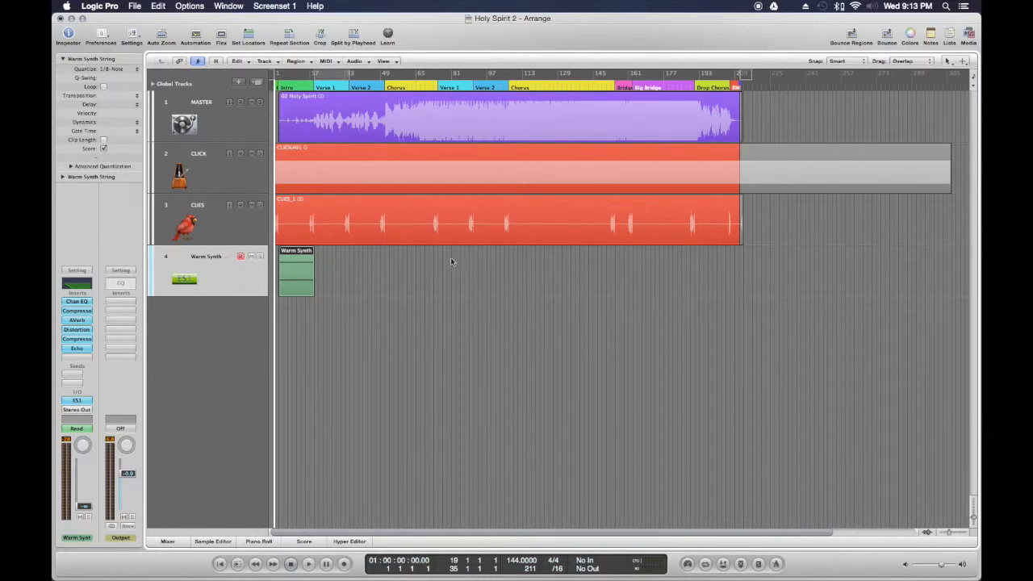
{"action": "left_click", "coordinate": [239, 257]}
{"action": "left_click", "coordinate": [274, 62]}
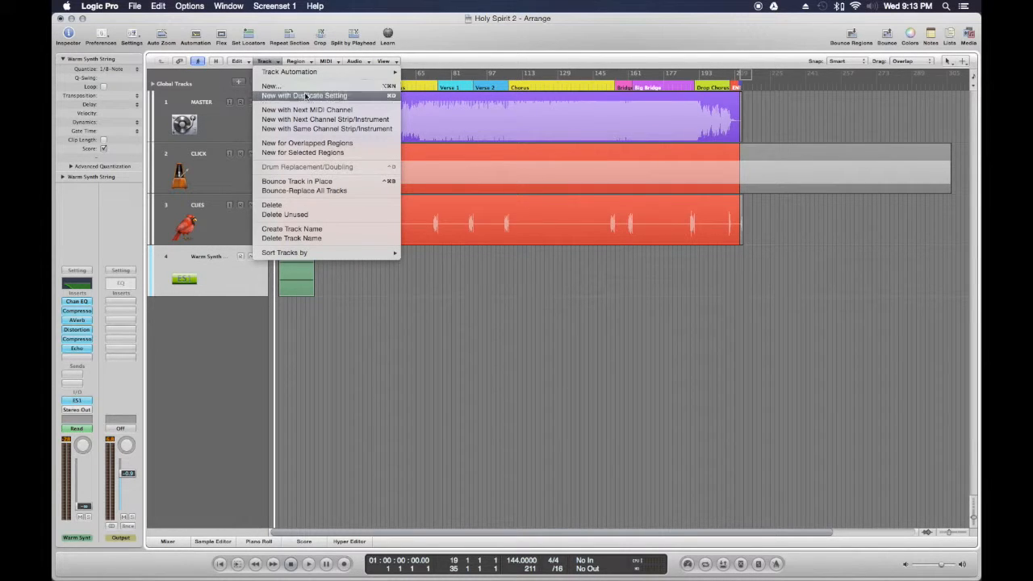
{"action": "left_click", "coordinate": [324, 184]}
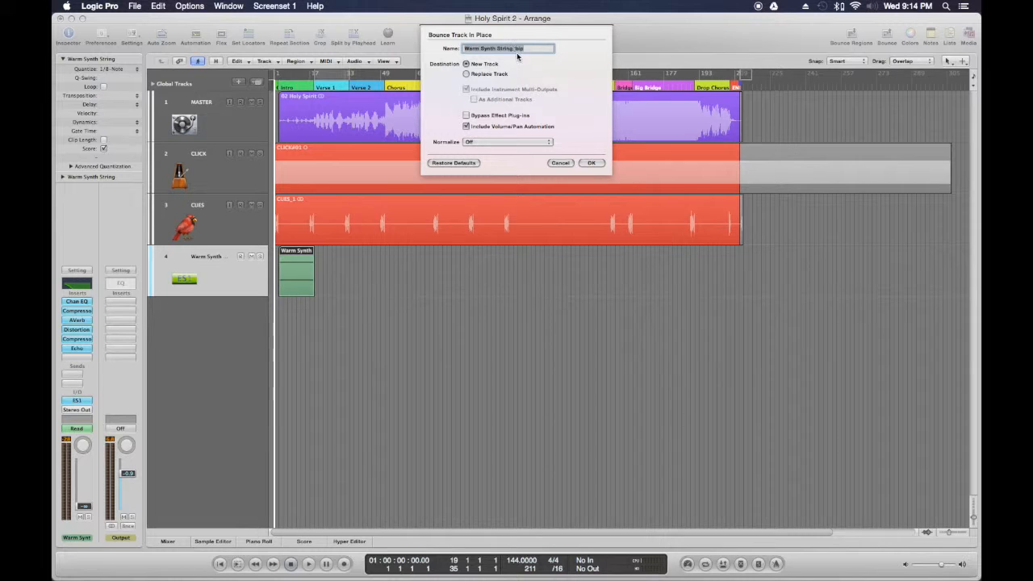
{"action": "left_click", "coordinate": [591, 163]}
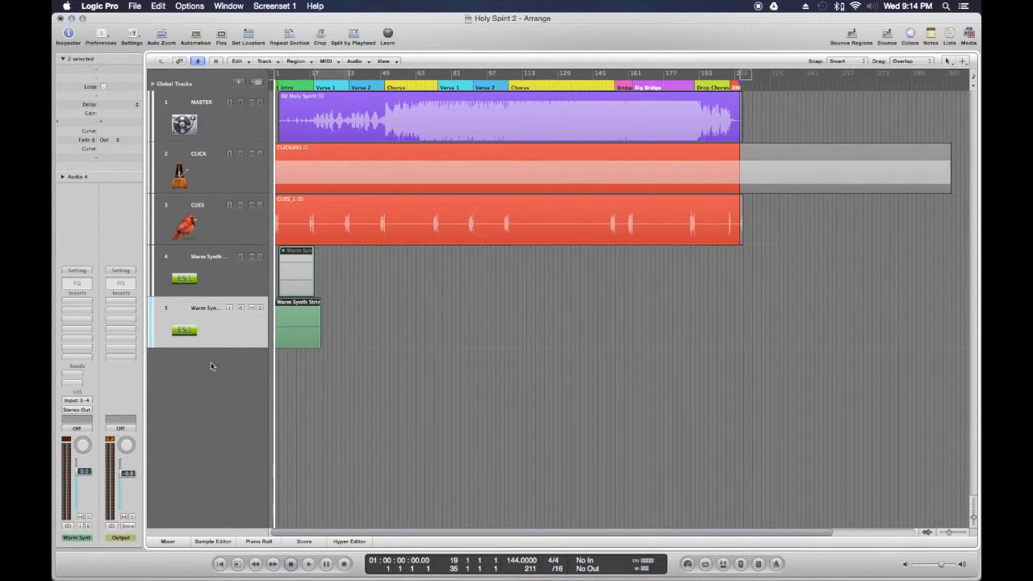
- Color the original Warm Synth String MIDI region yellow
{"action": "left_click", "coordinate": [213, 257]}
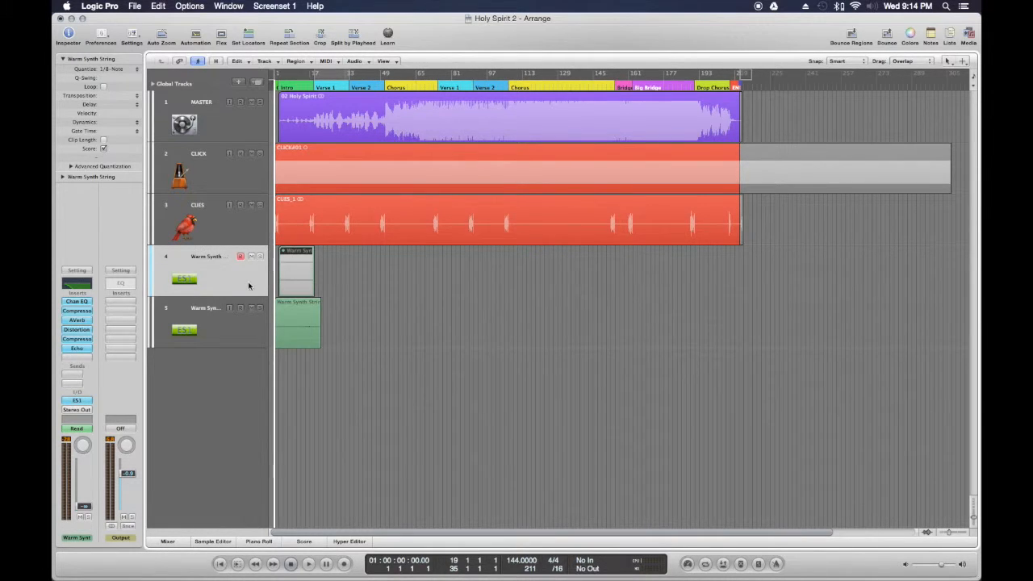
{"action": "left_click", "coordinate": [212, 308]}
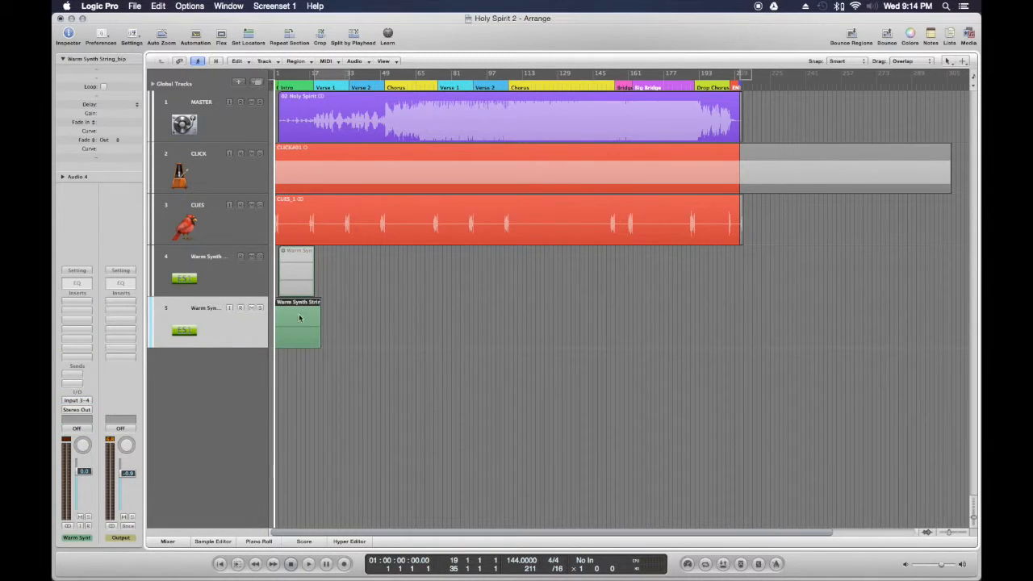
{"action": "left_click", "coordinate": [214, 264]}
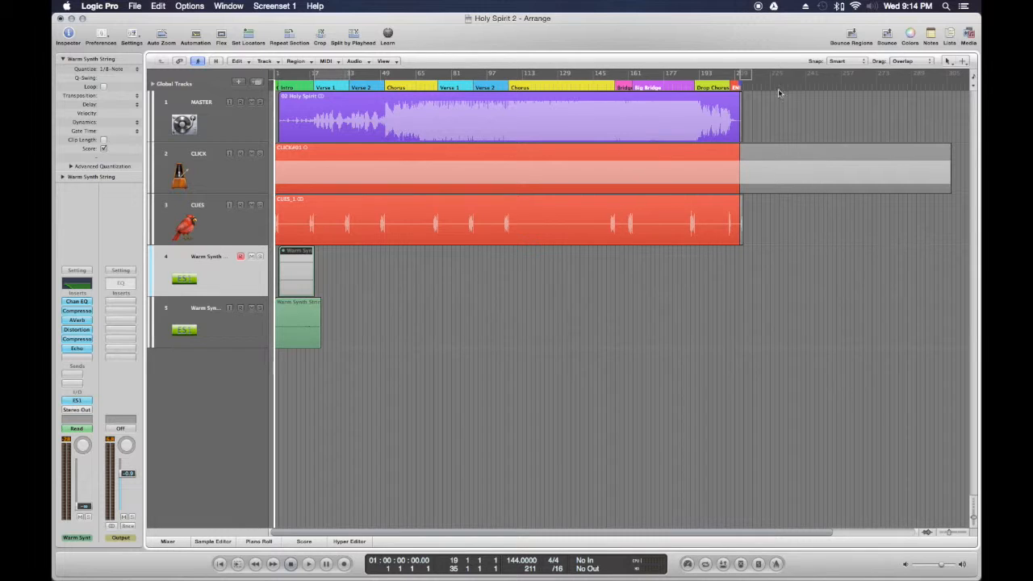
{"action": "left_click", "coordinate": [911, 35]}
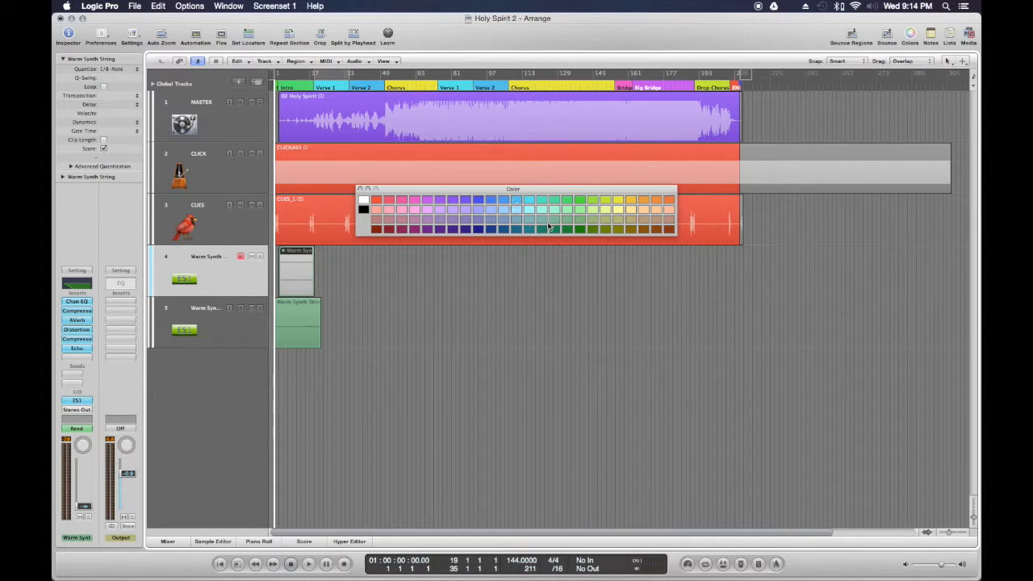
{"action": "left_click", "coordinate": [618, 200]}
- Color the bounced Warm Synth String_bip audio region blue
{"action": "left_click", "coordinate": [214, 367]}
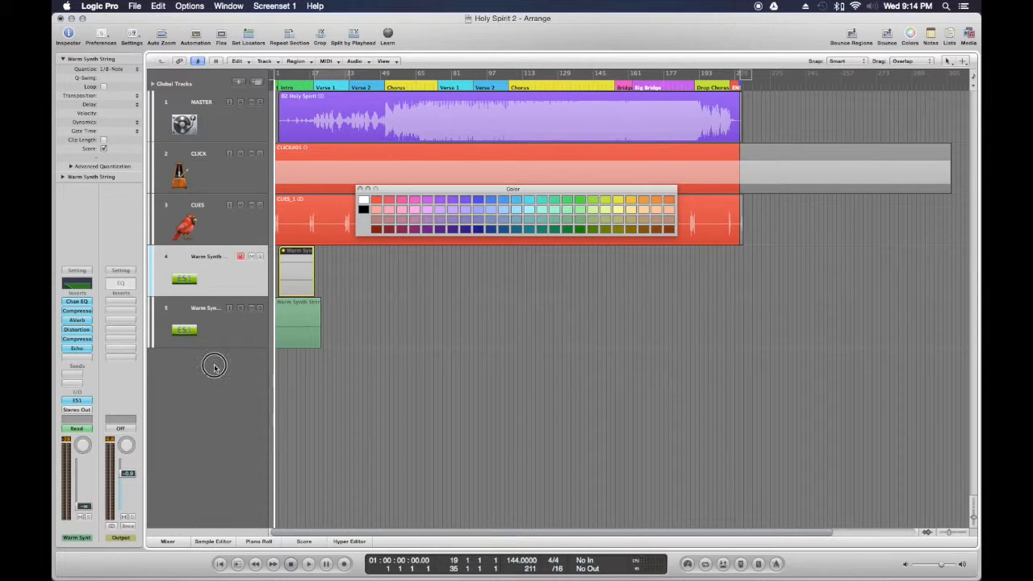
{"action": "left_click", "coordinate": [216, 330]}
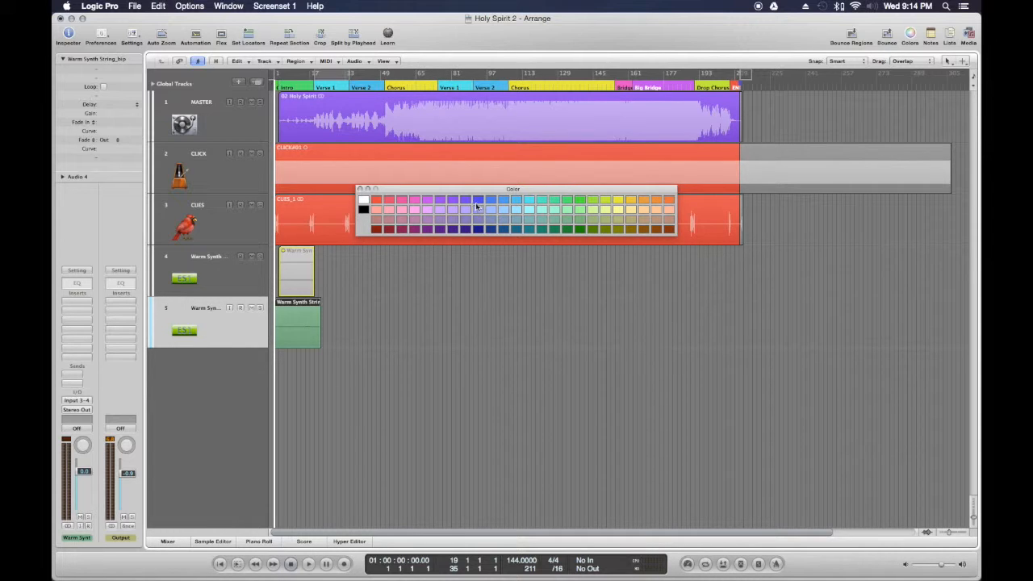
{"action": "left_click", "coordinate": [480, 202]}
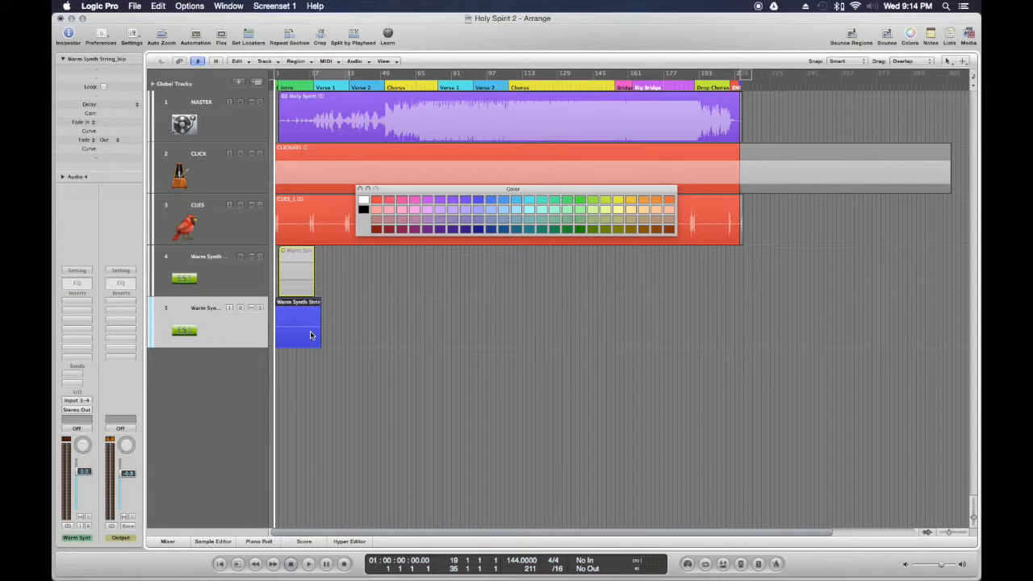
- Move through the Intro into Verse 1 to examine the end of the bounced region against the original MIDI region's end
{"action": "left_click_drag", "start_coordinate": [951, 534], "coordinate": [957, 533]}
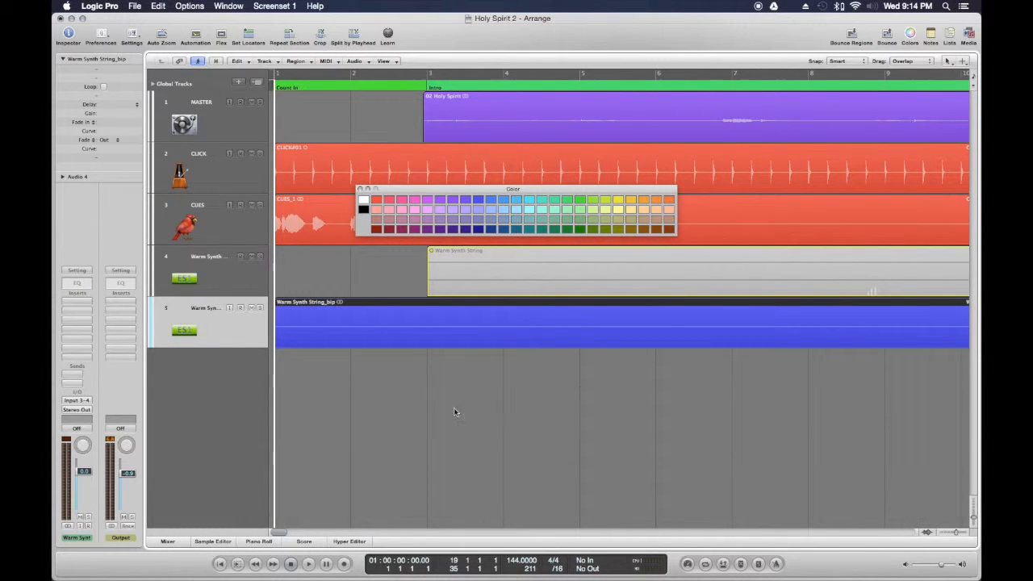
{"action": "key", "text": "period"}
{"action": "key", "text": "period"}
{"action": "key", "text": "period"}
{"action": "key", "text": "period"}
{"action": "key", "text": "period"}
{"action": "key", "text": "period"}
{"action": "key", "text": "period"}
{"action": "key", "text": "period"}
{"action": "key", "text": "period"}
{"action": "key", "text": "period"}
{"action": "key", "text": "period"}
{"action": "key", "text": "period"}
{"action": "key", "text": "period"}
{"action": "key", "text": "period"}
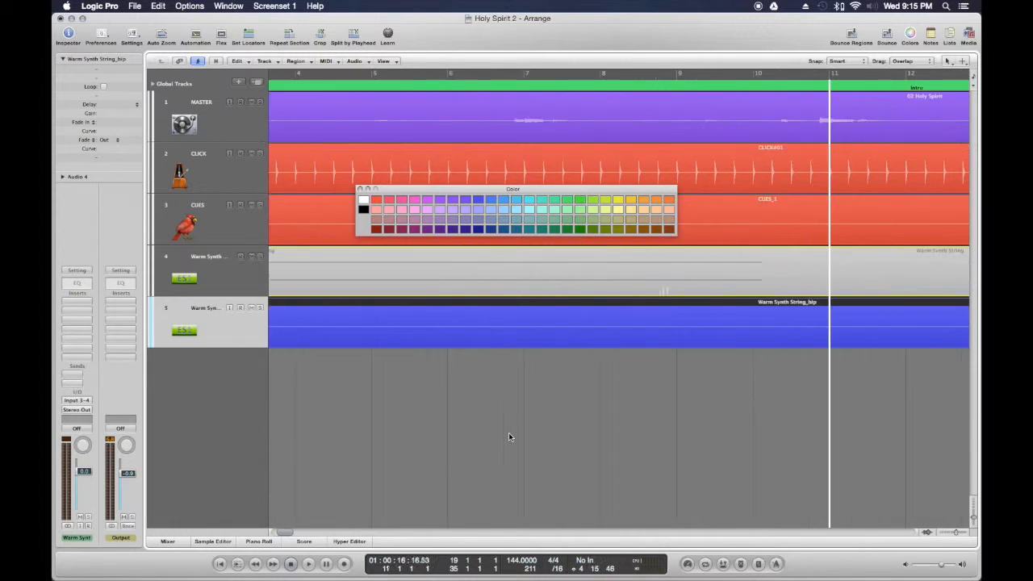
{"action": "key", "text": "period"}
{"action": "key", "text": "period"}
{"action": "key", "text": "period"}
{"action": "key", "text": "period"}
{"action": "key", "text": "period"}
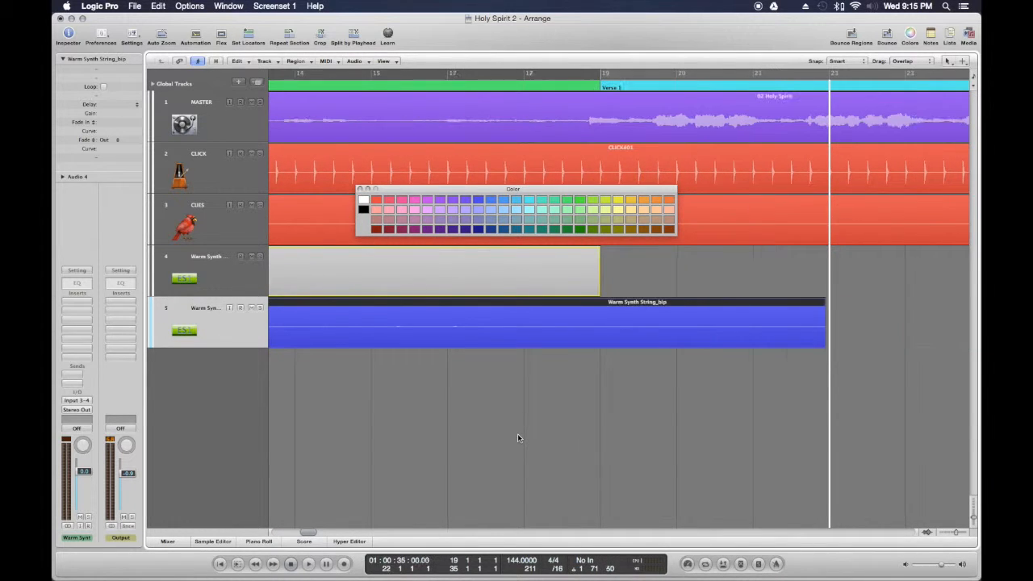
{"action": "key", "text": "comma"}
{"action": "key", "text": "comma"}
{"action": "key", "text": "comma"}
{"action": "key", "text": "comma"}
{"action": "key", "text": "comma"}
{"action": "key", "text": "comma"}
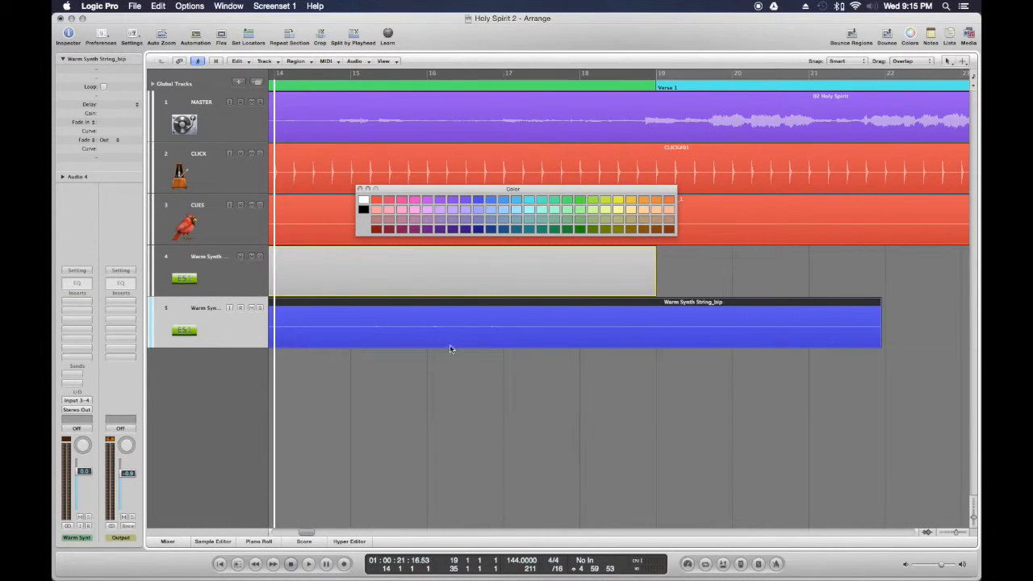
- Examine the bounced region's waveform with enlarged tracks, then return to bar 1 and view the arrangement through the Chorus
{"action": "left_click", "coordinate": [973, 522]}
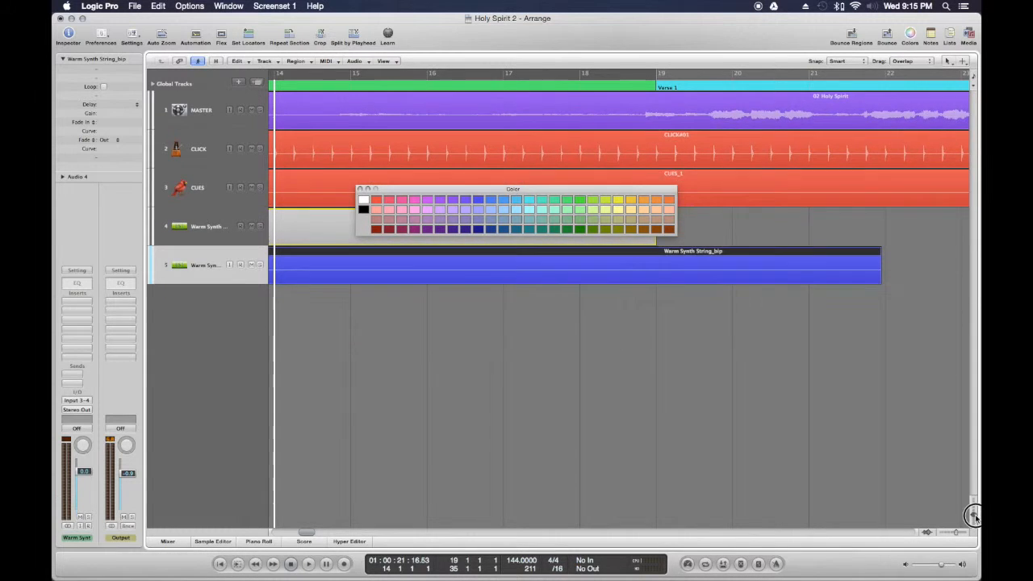
{"action": "left_click", "coordinate": [972, 521]}
{"action": "left_click", "coordinate": [973, 522]}
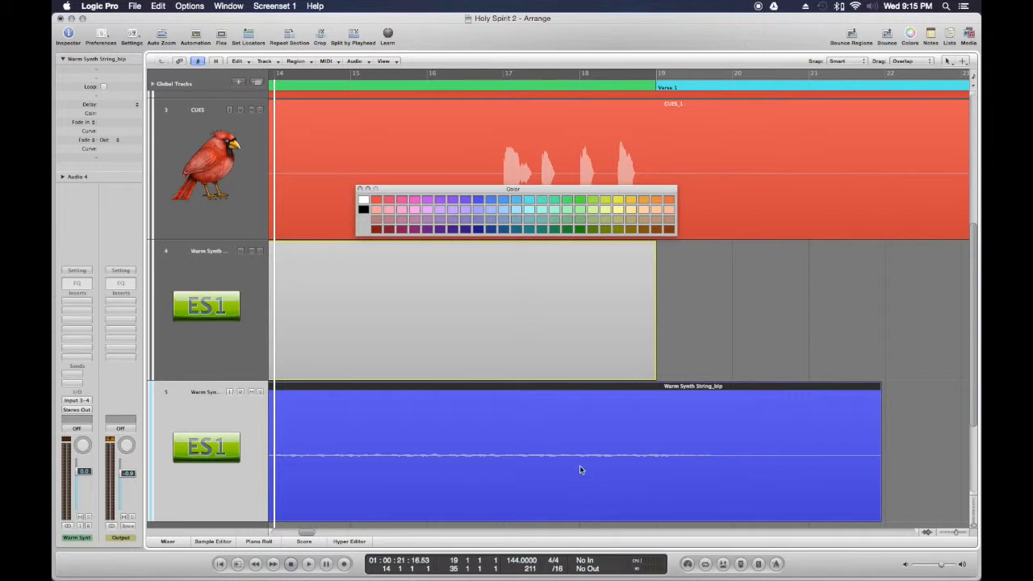
{"action": "key", "text": "Return"}
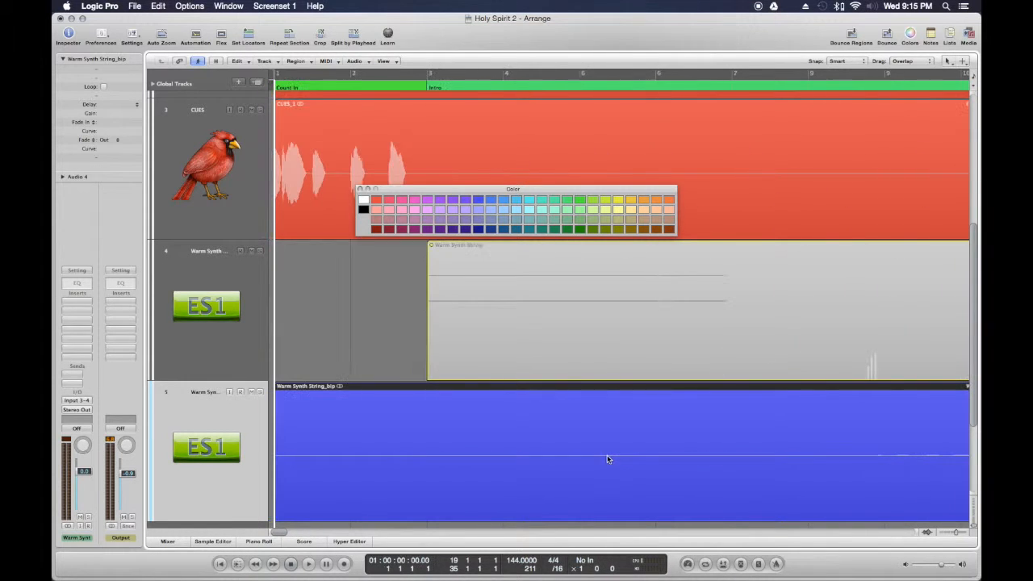
{"action": "left_click", "coordinate": [974, 518]}
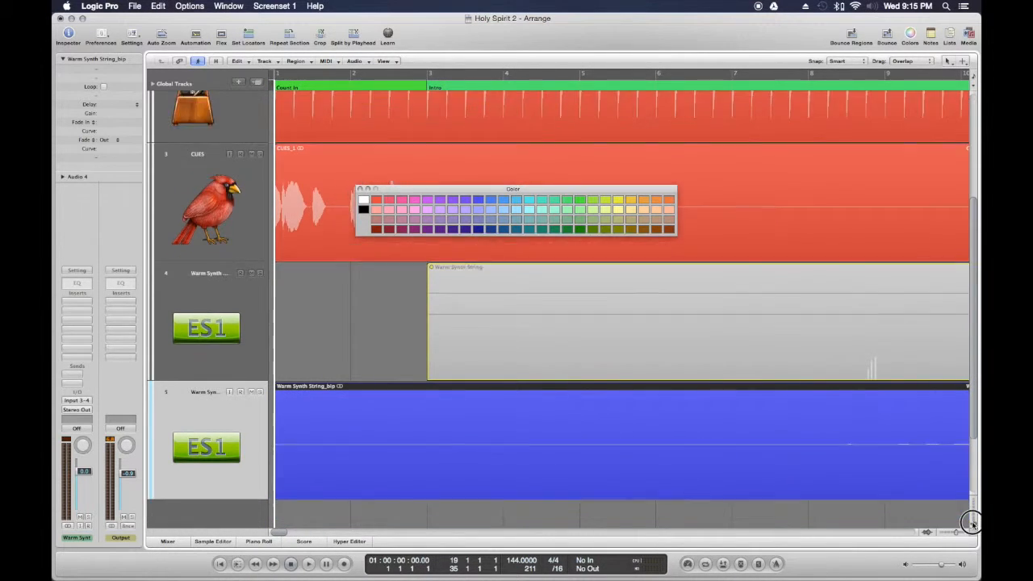
{"action": "left_click", "coordinate": [974, 517]}
{"action": "left_click", "coordinate": [973, 517]}
{"action": "left_click", "coordinate": [973, 517]}
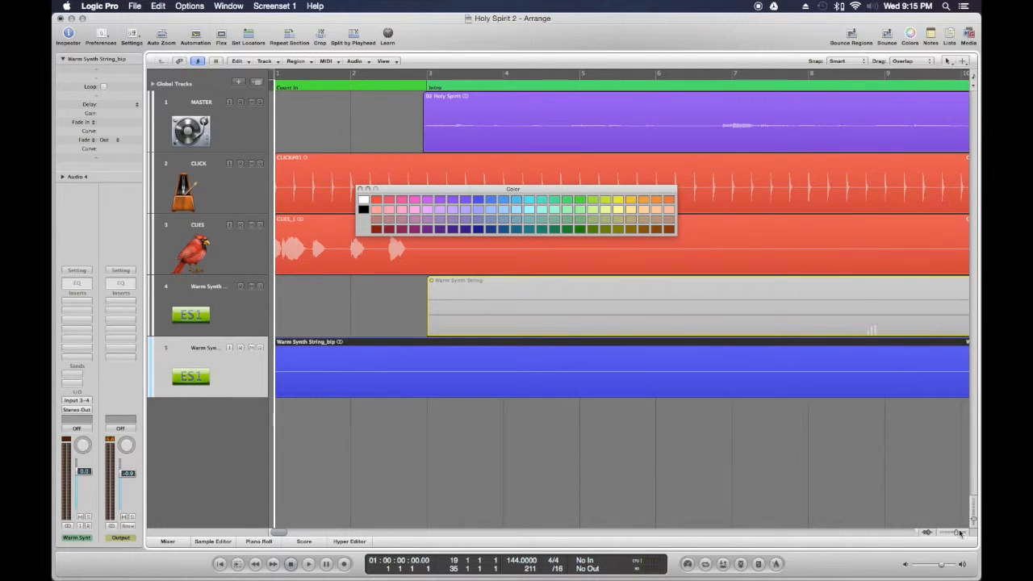
{"action": "left_click", "coordinate": [958, 533]}
{"action": "left_click", "coordinate": [958, 532]}
{"action": "left_click", "coordinate": [958, 533]}
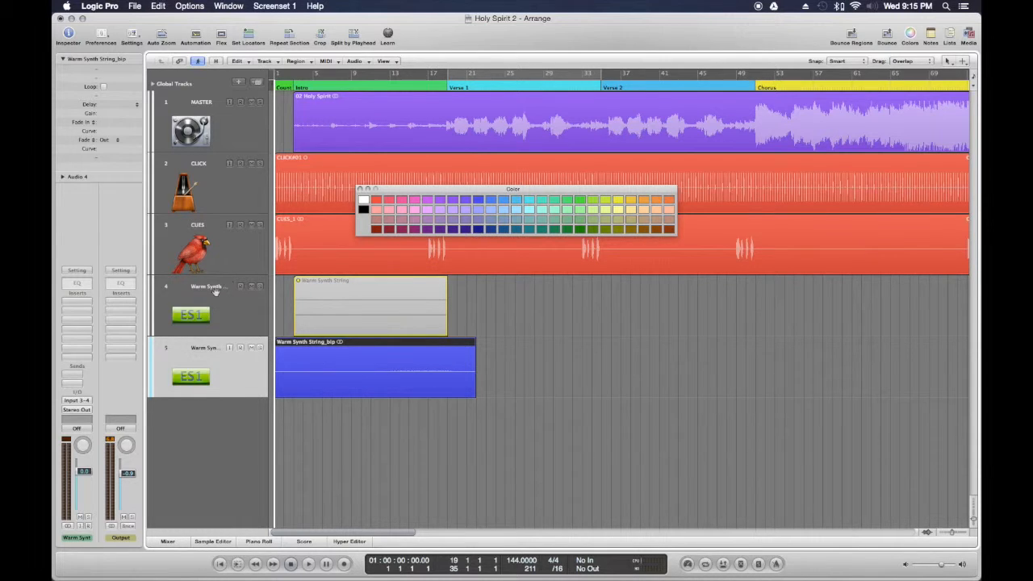
- Close the color palette and change the bounced Warm Synth String_bip track's icon to a keyboard synthesizer
{"action": "left_click", "coordinate": [313, 297]}
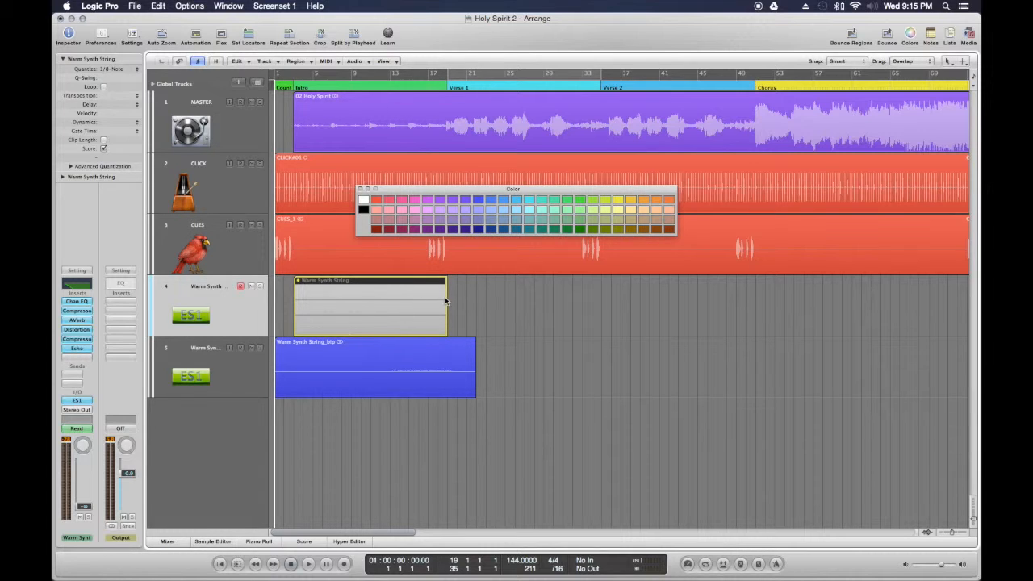
{"action": "left_click", "coordinate": [361, 188]}
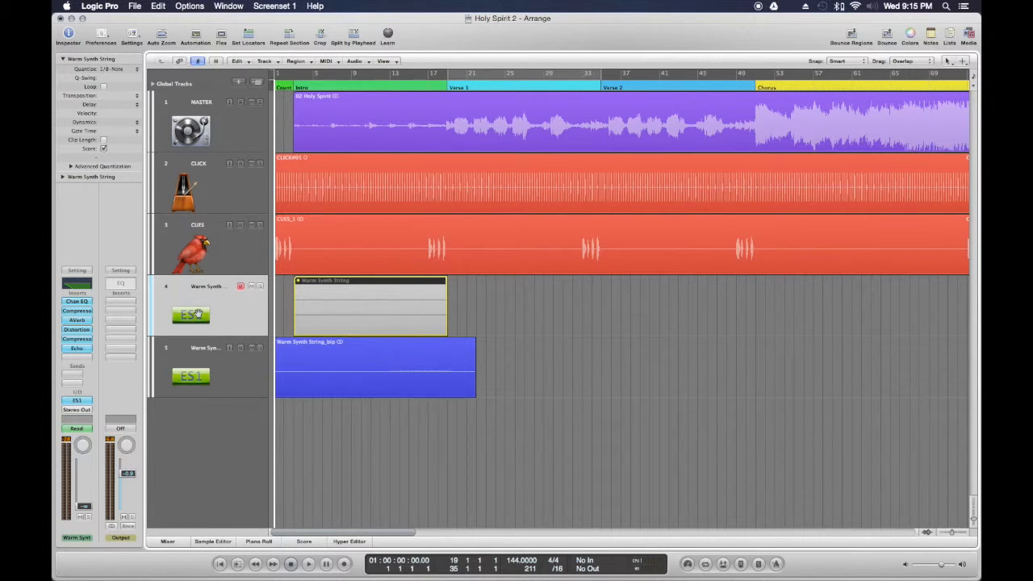
{"action": "left_click", "coordinate": [200, 378]}
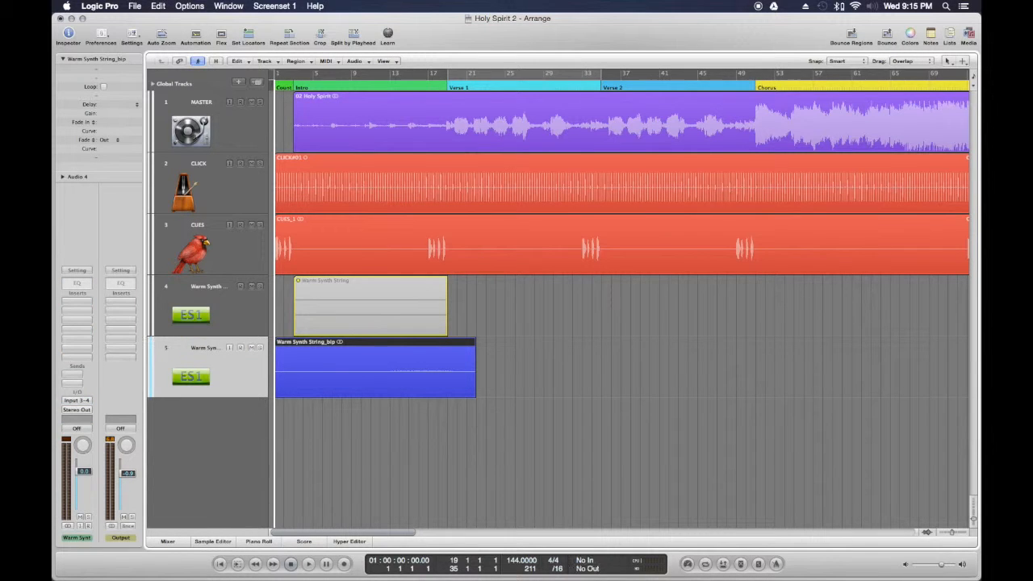
{"action": "left_click", "coordinate": [62, 176]}
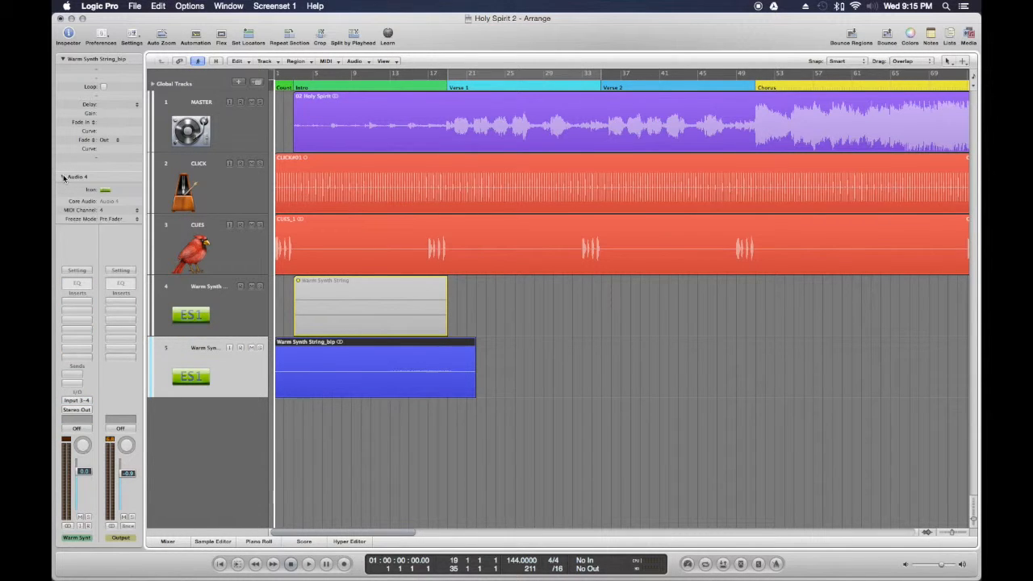
{"action": "left_click", "coordinate": [105, 191]}
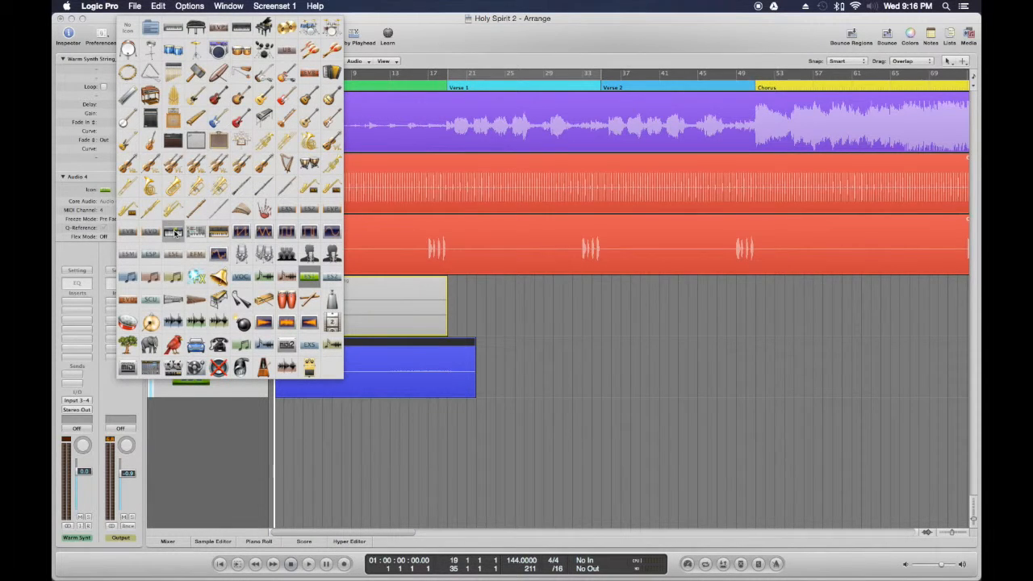
{"action": "left_click", "coordinate": [176, 234]}
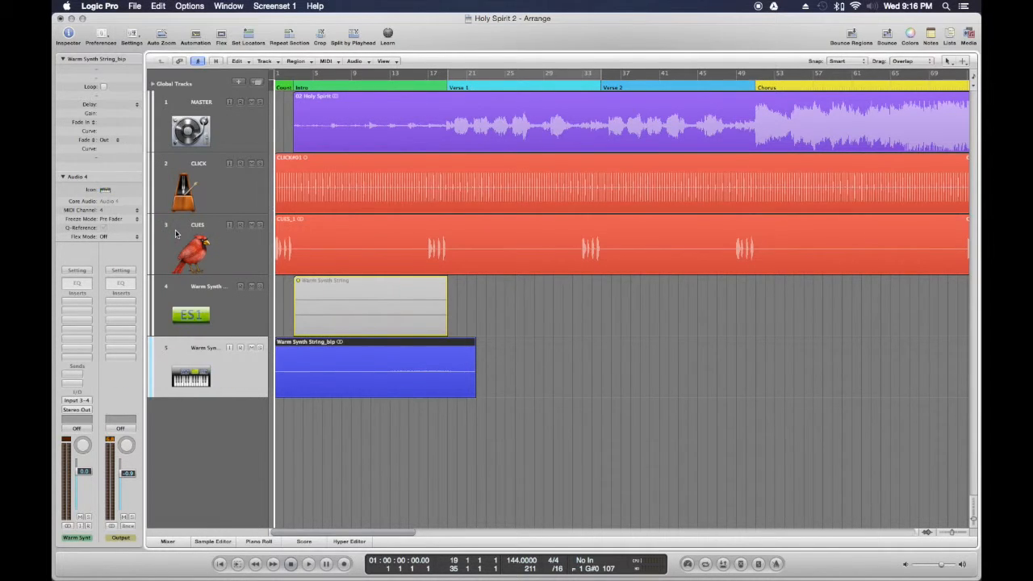
- Move the Warm Synth String ES1 track directly below MASTER and mute it
{"action": "left_click", "coordinate": [220, 308]}
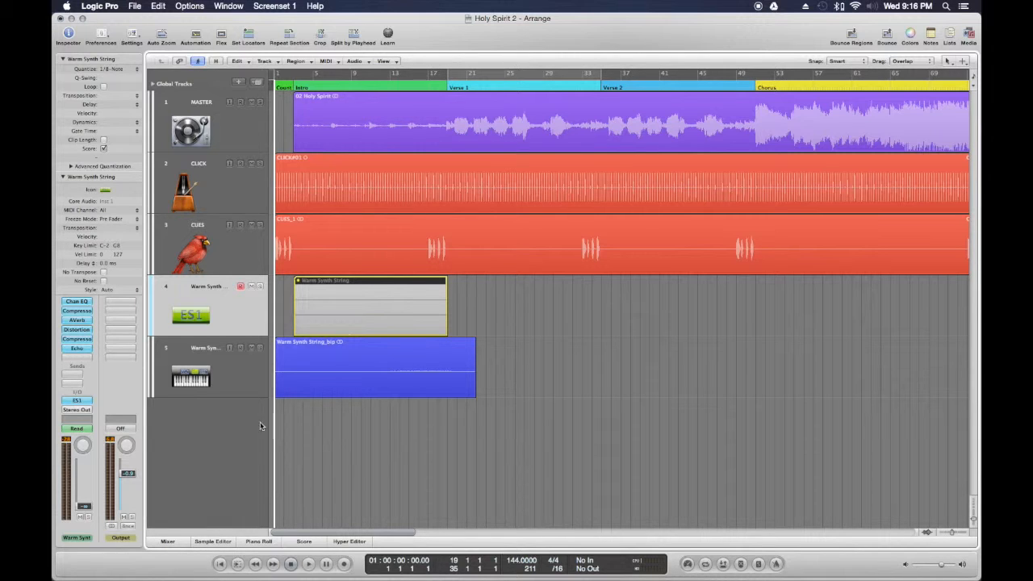
{"action": "left_click_drag", "start_coordinate": [198, 289], "coordinate": [214, 162]}
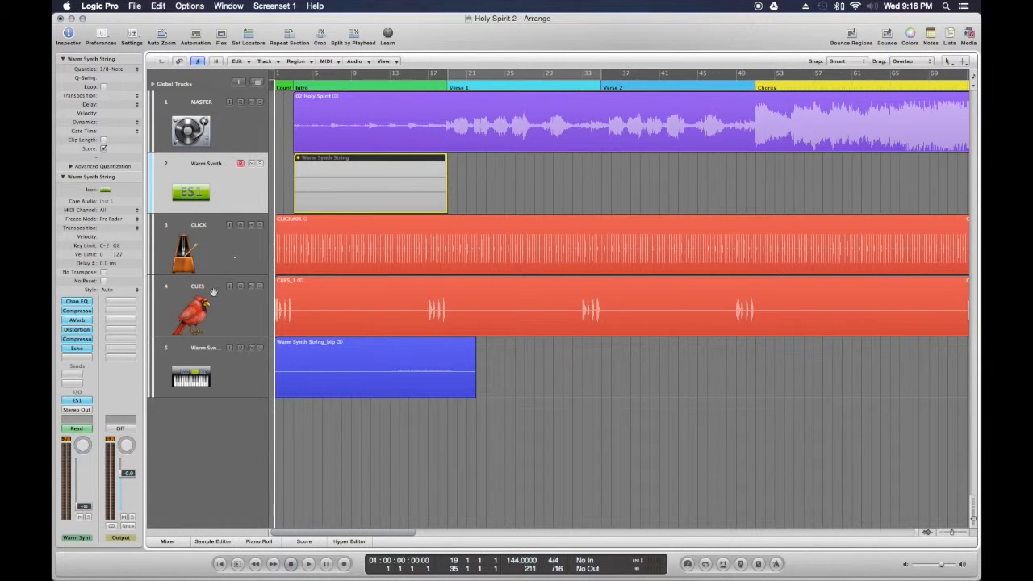
{"action": "left_click", "coordinate": [252, 165]}
{"action": "left_click", "coordinate": [240, 163]}
{"action": "left_click", "coordinate": [229, 372]}
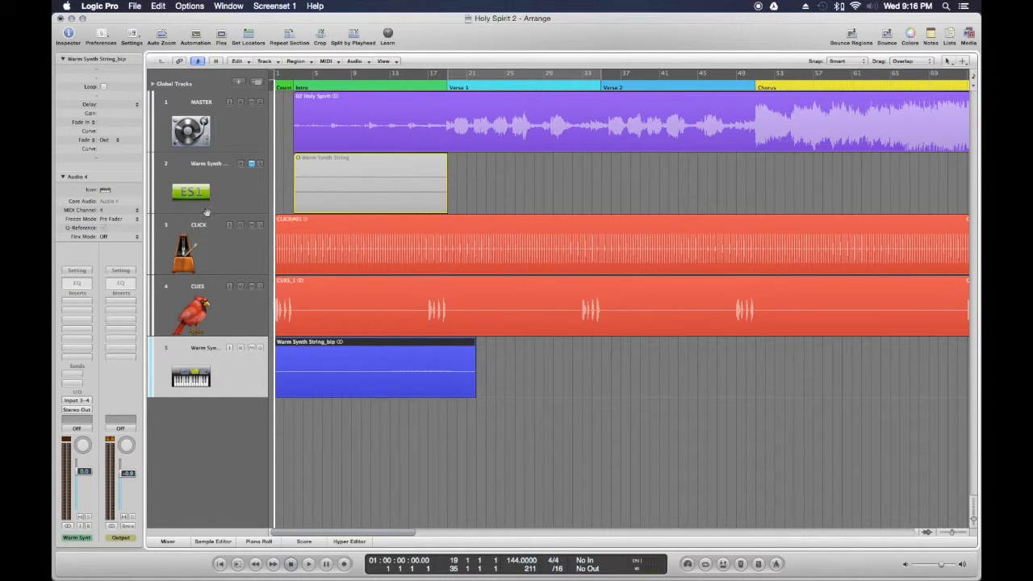
- Disarm recording on the muted Warm Synth String ES1 track
{"action": "left_click", "coordinate": [231, 176]}
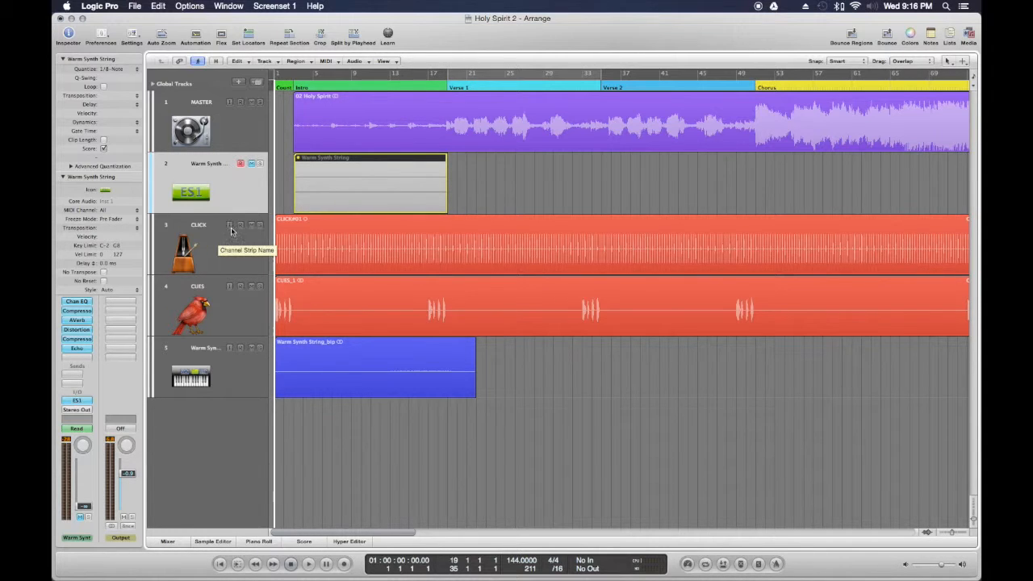
{"action": "left_click", "coordinate": [241, 164]}
{"action": "left_click", "coordinate": [251, 164]}
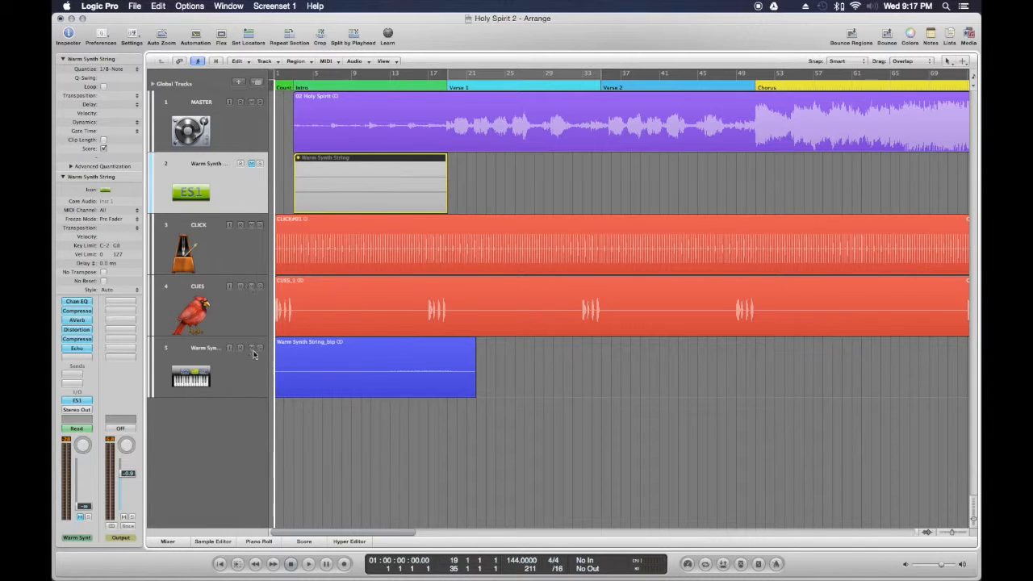
- Inspect the Channel EQ on the Warm Synth String ES1 track and view the arrangement from the Intro through the later sections
{"action": "left_click", "coordinate": [255, 379]}
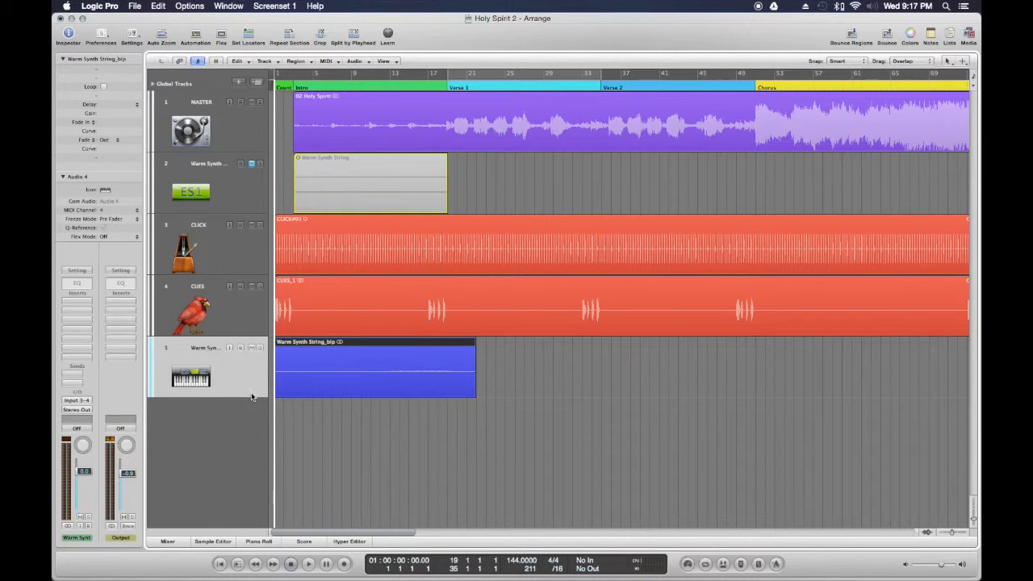
{"action": "left_click", "coordinate": [240, 190]}
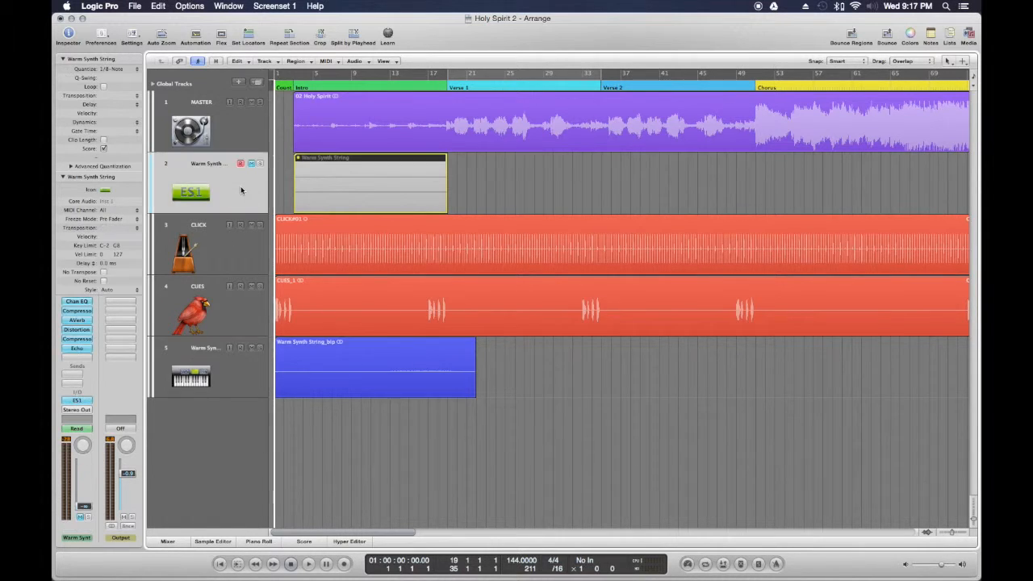
{"action": "left_click", "coordinate": [73, 302]}
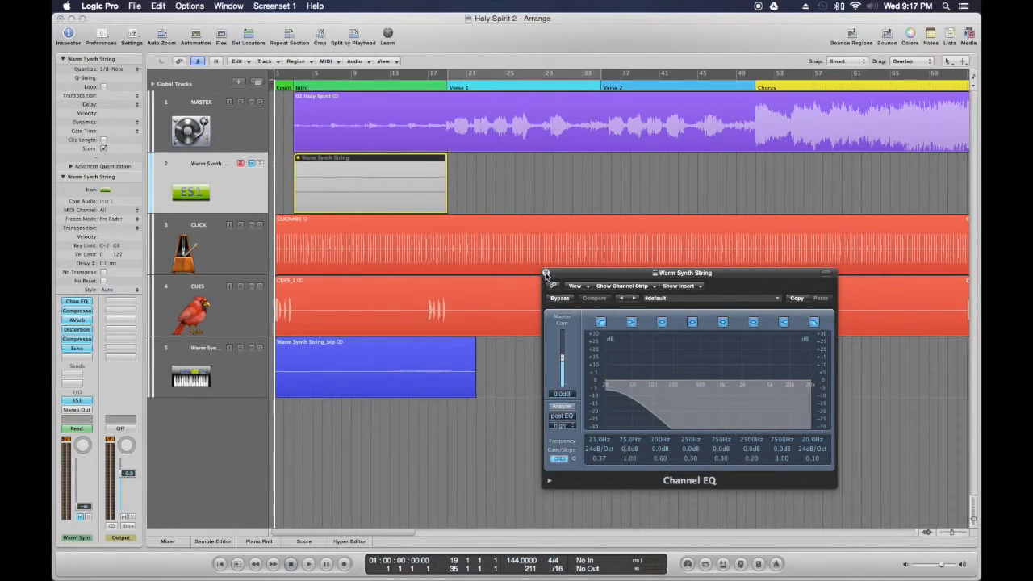
{"action": "left_click", "coordinate": [546, 273]}
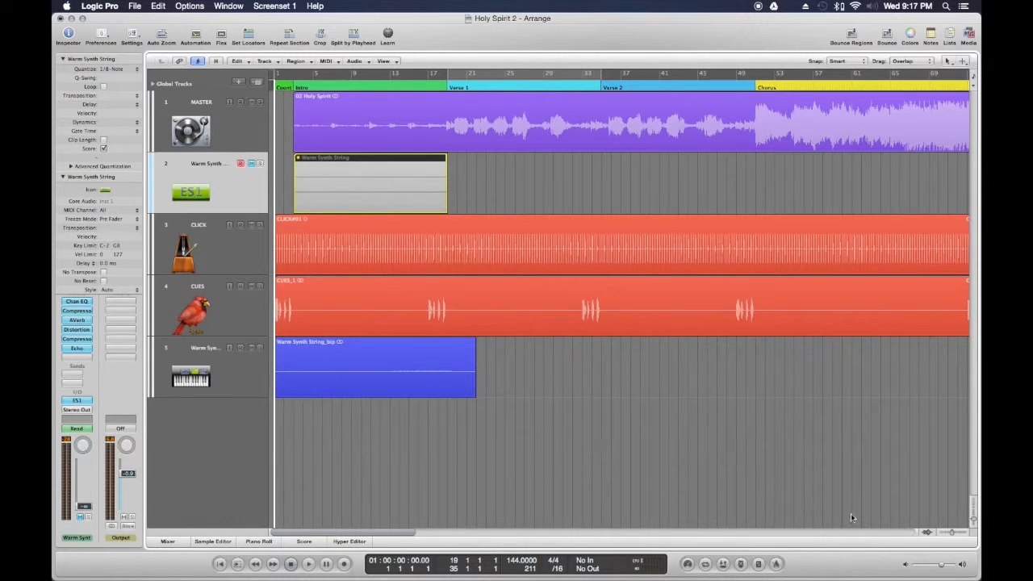
{"action": "left_click", "coordinate": [954, 533]}
{"action": "left_click", "coordinate": [954, 534]}
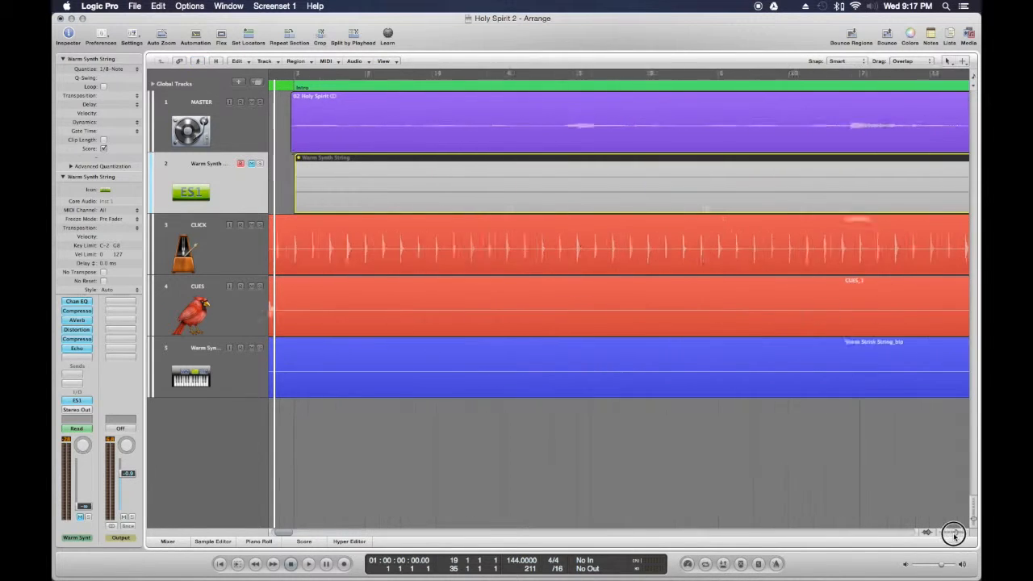
{"action": "left_click", "coordinate": [953, 533]}
{"action": "left_click", "coordinate": [949, 534]}
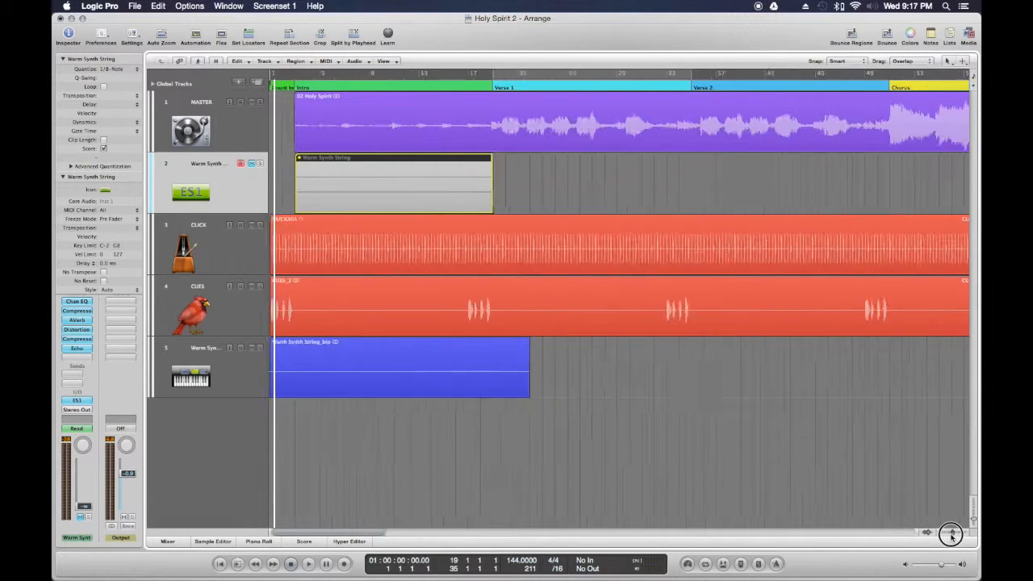
{"action": "left_click", "coordinate": [949, 534]}
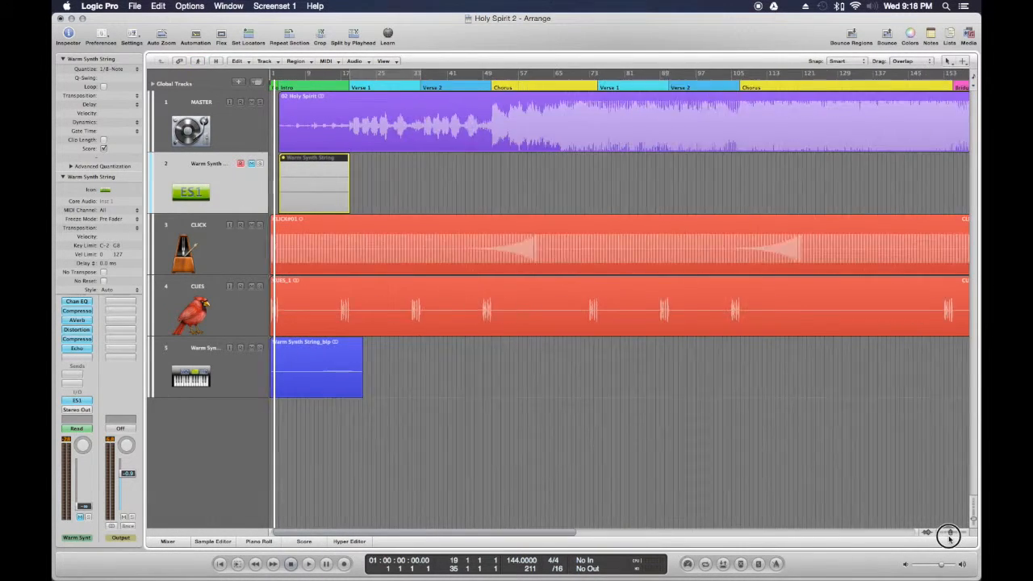
- Save the Holy Spirit 2 project
{"action": "left_click", "coordinate": [948, 534]}
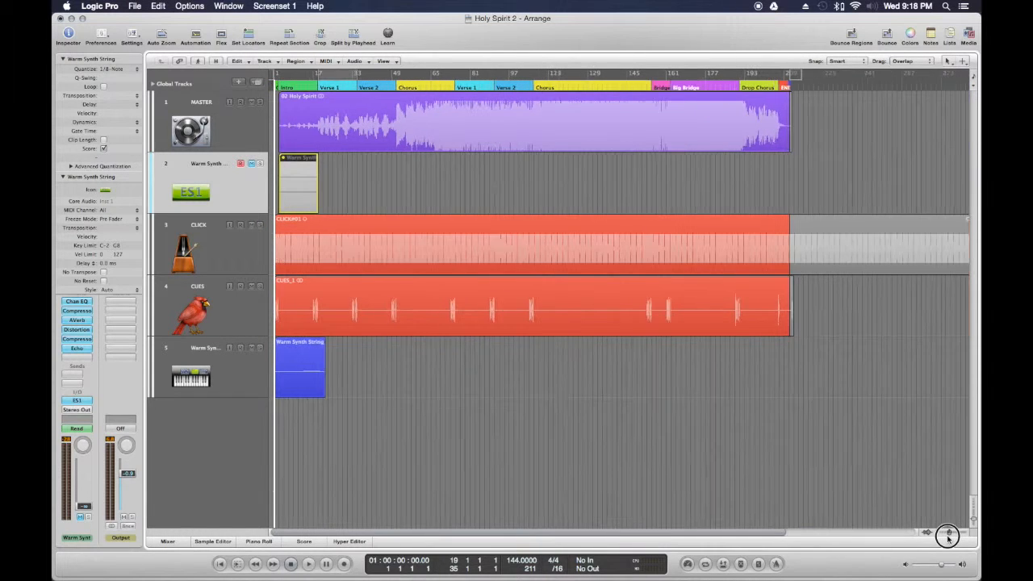
{"action": "left_click", "coordinate": [948, 535]}
{"action": "left_click", "coordinate": [949, 535]}
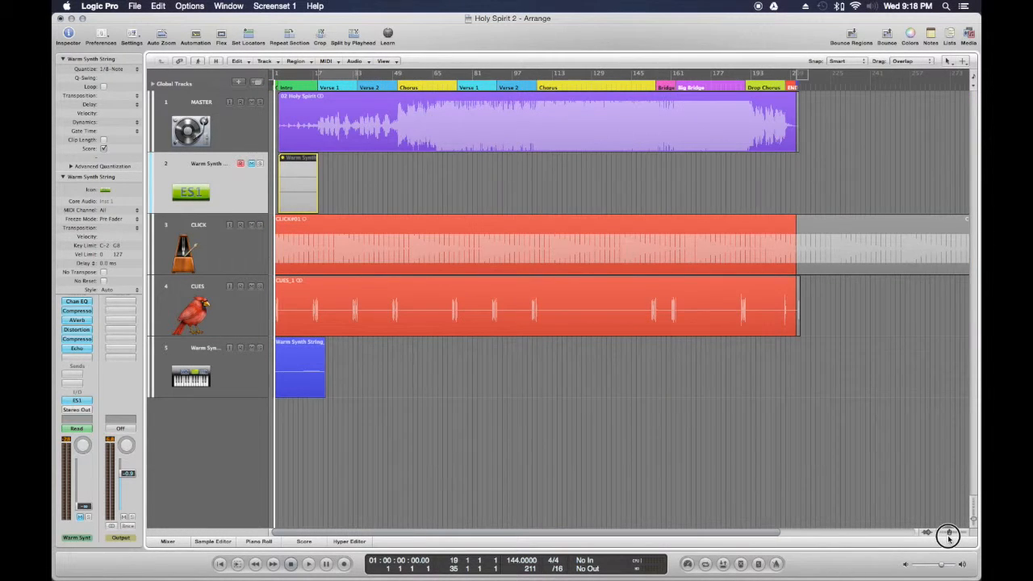
{"action": "left_click", "coordinate": [949, 534]}
{"action": "left_click", "coordinate": [238, 431]}
{"action": "left_click", "coordinate": [105, 8]}
{"action": "mouse_move", "coordinate": [142, 9]}
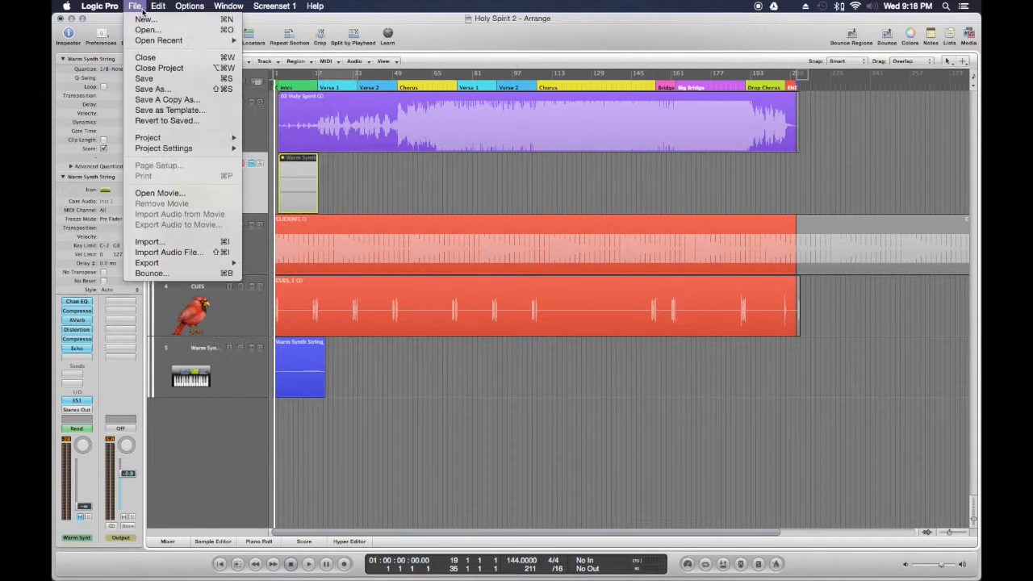
{"action": "left_click", "coordinate": [159, 82]}
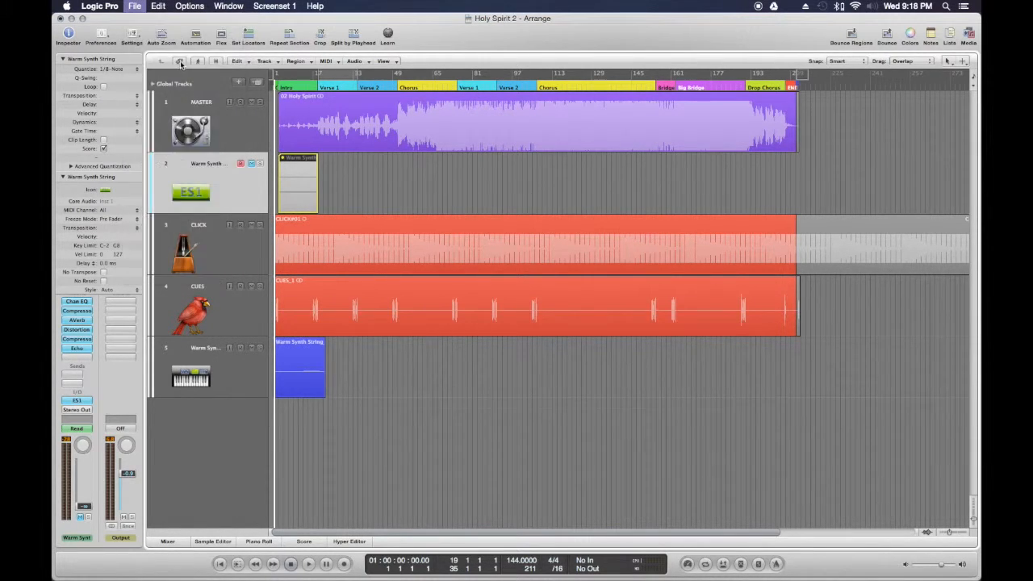
- Open the Shores _128 BPM _ 4/4 project and align its Arrange window with the top of the screen
{"action": "left_click", "coordinate": [134, 7]}
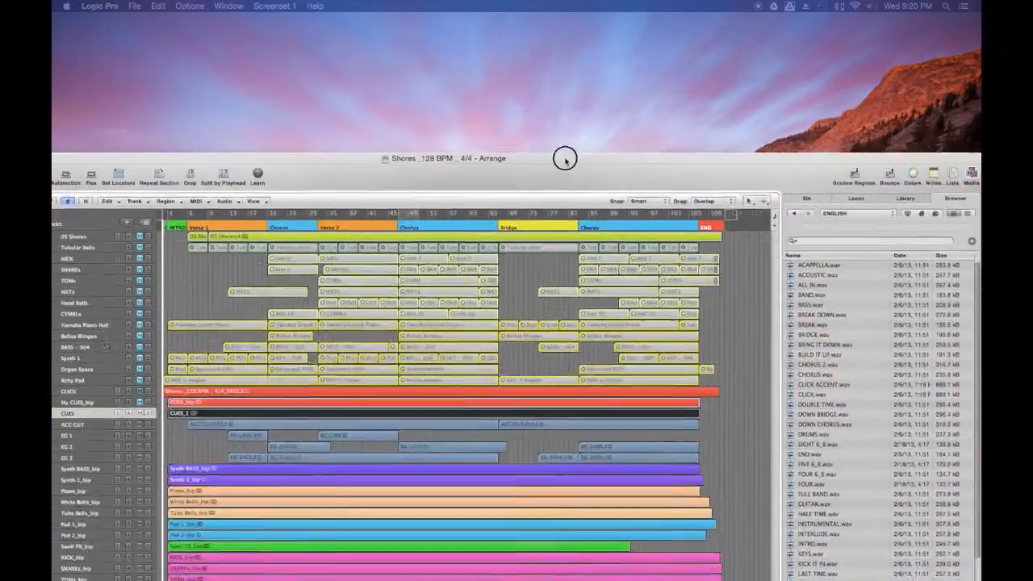
{"action": "left_click_drag", "start_coordinate": [561, 156], "coordinate": [603, 25]}
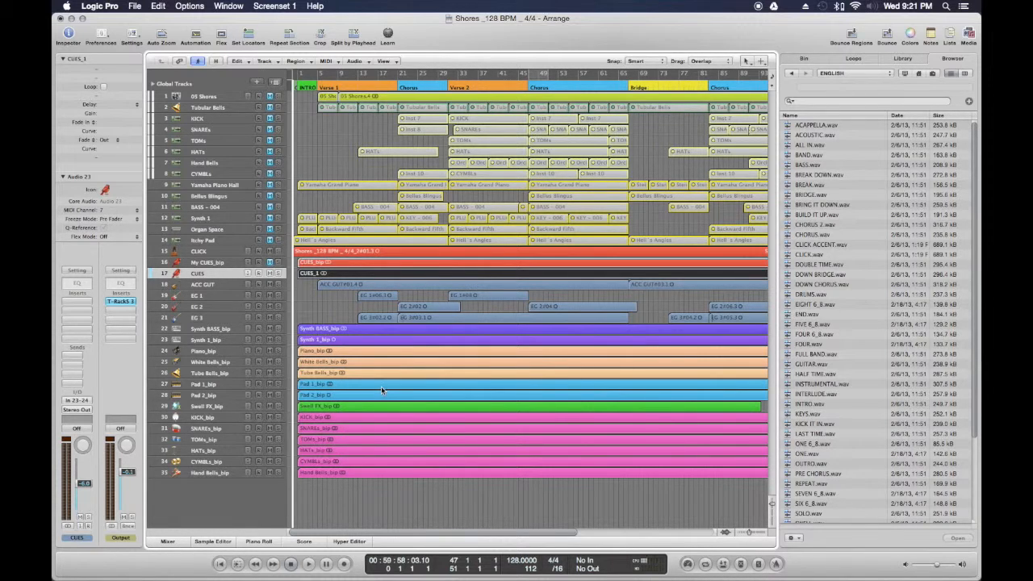
- Inspect the channel strips of the bounced Piano, Pad 1, Pad 2, KICK and SNAREs tracks
{"action": "left_click", "coordinate": [208, 352]}
{"action": "left_click", "coordinate": [204, 384]}
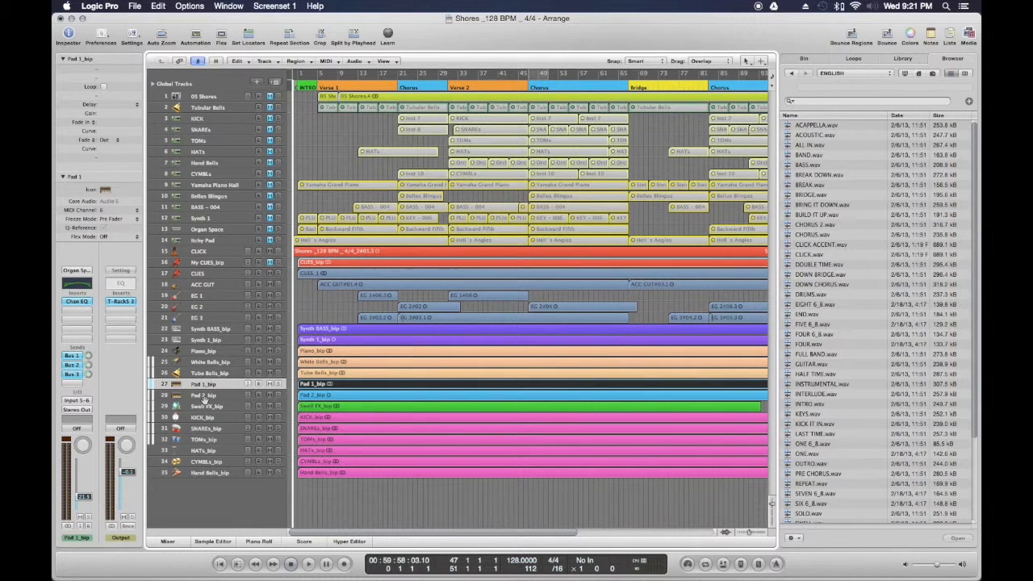
{"action": "left_click", "coordinate": [204, 396]}
{"action": "left_click", "coordinate": [207, 417]}
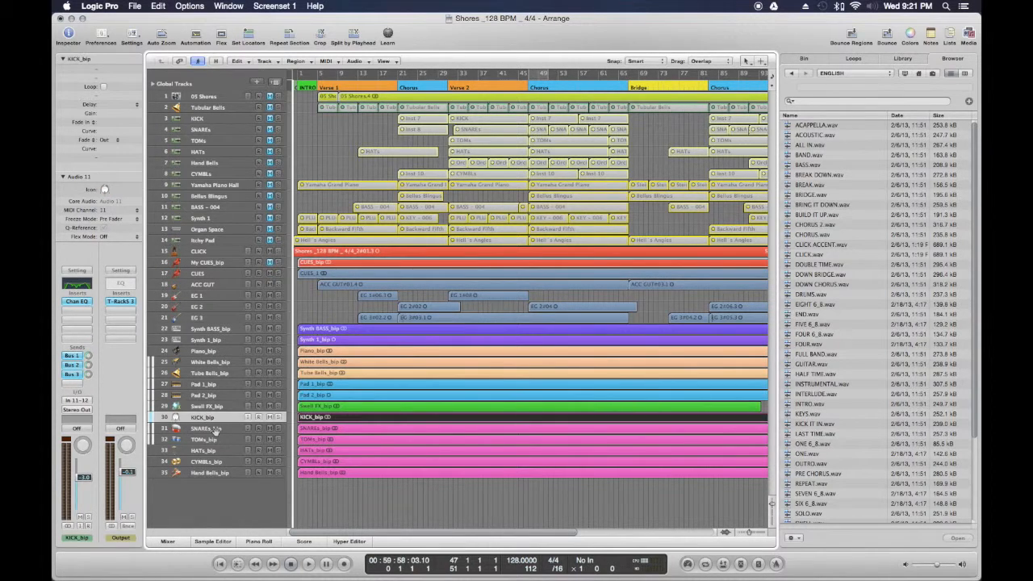
{"action": "left_click", "coordinate": [214, 427]}
{"action": "left_click", "coordinate": [214, 419]}
- Open the mixer, examine the inserts, bus sends and levels across all channels and auxes, and close it
{"action": "left_click", "coordinate": [167, 542]}
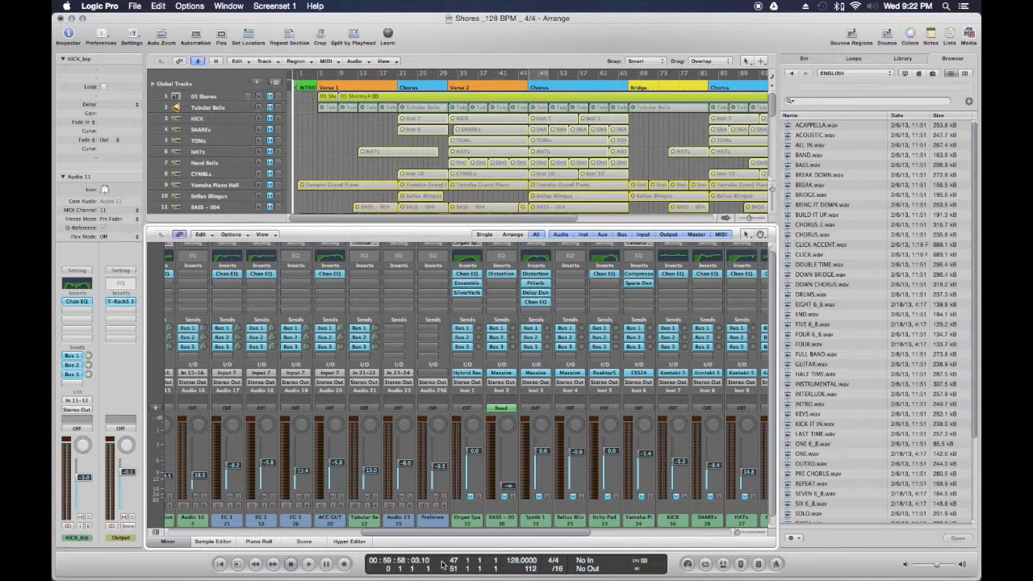
{"action": "left_click_drag", "start_coordinate": [428, 536], "coordinate": [659, 531]}
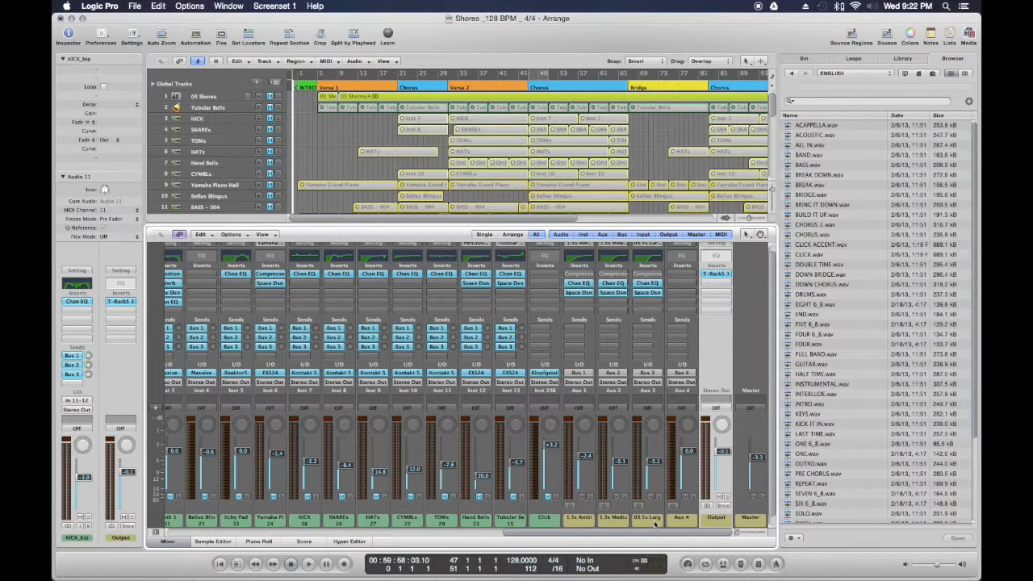
{"action": "left_click_drag", "start_coordinate": [587, 537], "coordinate": [477, 530]}
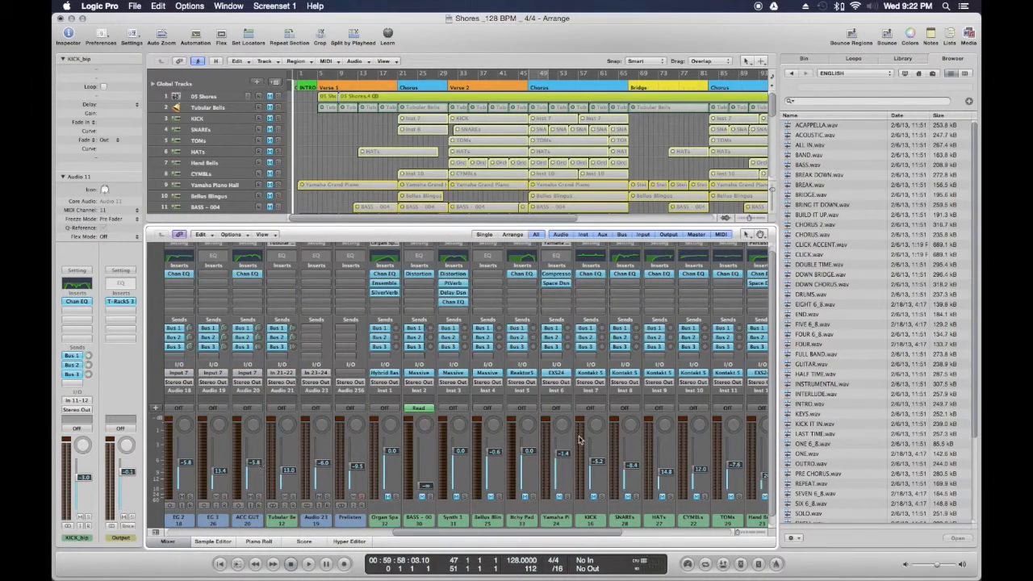
{"action": "left_click_drag", "start_coordinate": [469, 532], "coordinate": [614, 537]}
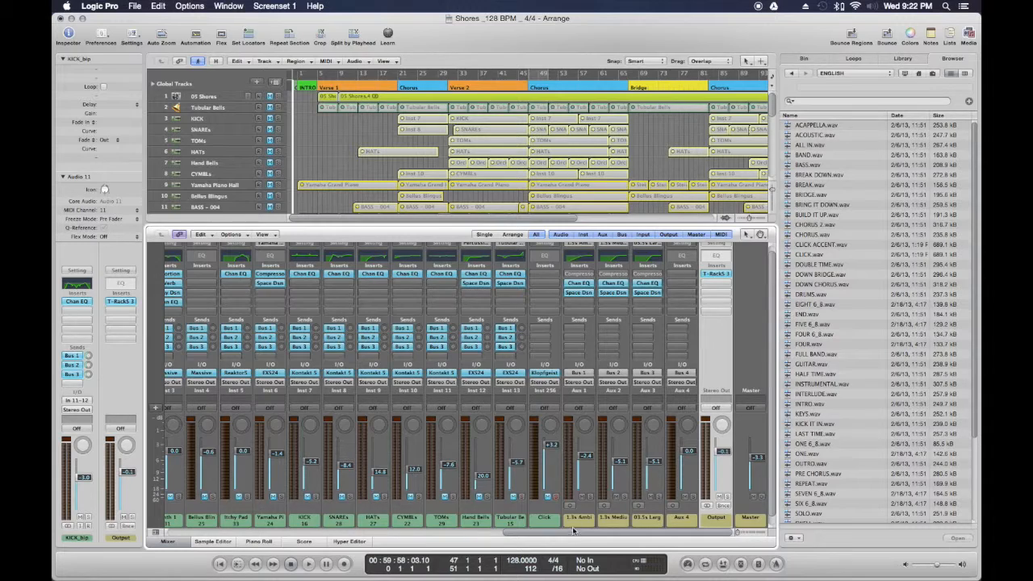
{"action": "left_click_drag", "start_coordinate": [572, 536], "coordinate": [513, 535]}
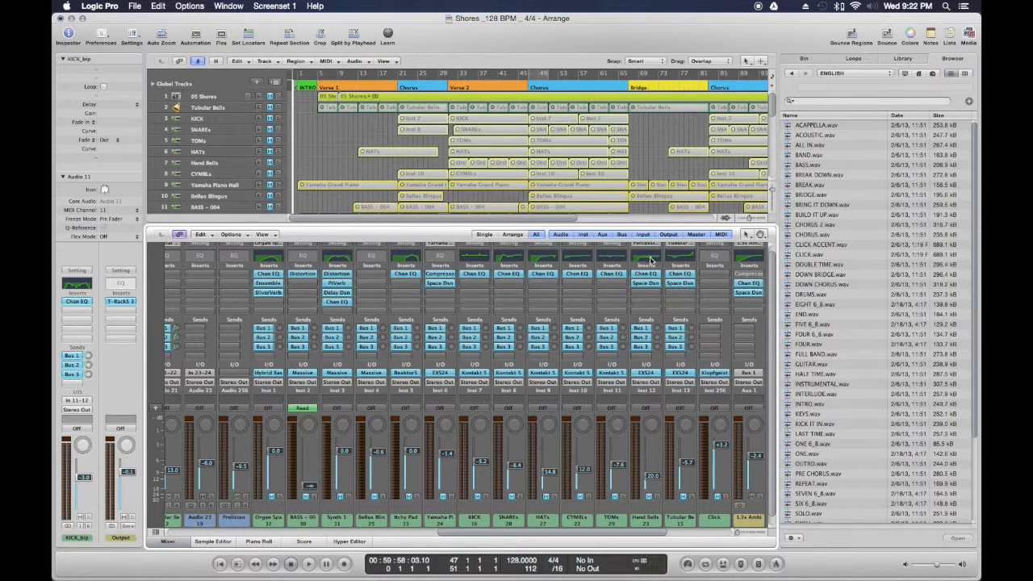
{"action": "left_click_drag", "start_coordinate": [632, 536], "coordinate": [428, 533]}
{"action": "left_click", "coordinate": [169, 544]}
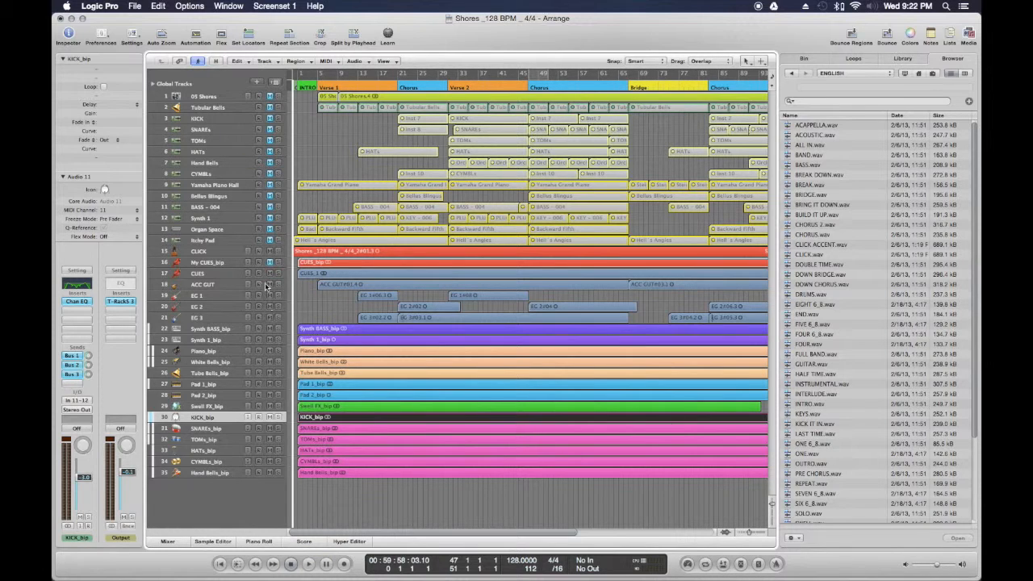
- Play the song and examine the guitar, synth, bell, pad and drum waveforms from Verse 2 into the Chorus
{"action": "left_click", "coordinate": [309, 564]}
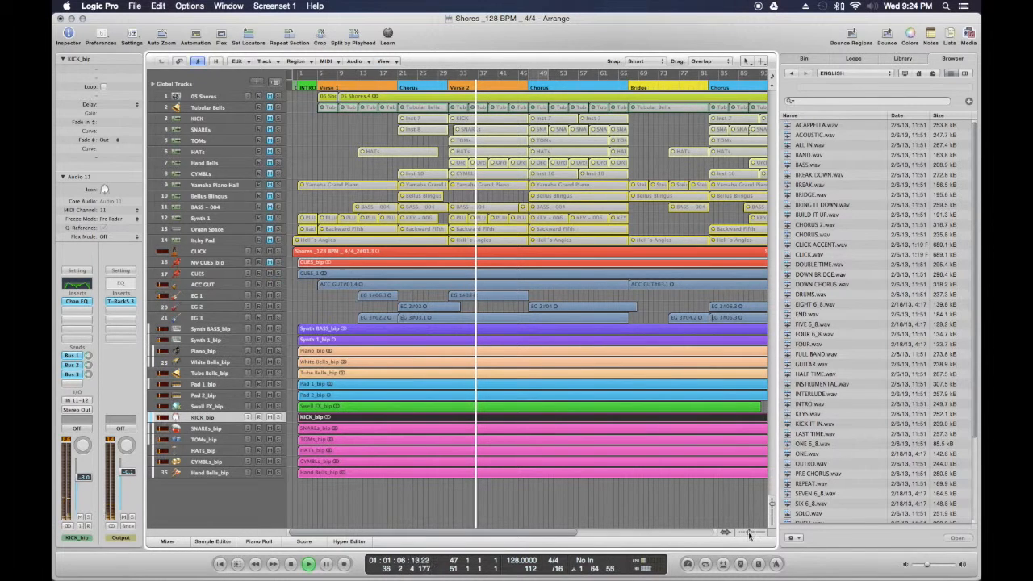
{"action": "left_click_drag", "start_coordinate": [749, 532], "coordinate": [772, 515]}
{"action": "scroll", "coordinate": [628, 396], "scroll_direction": "up", "scroll_amount": 6}
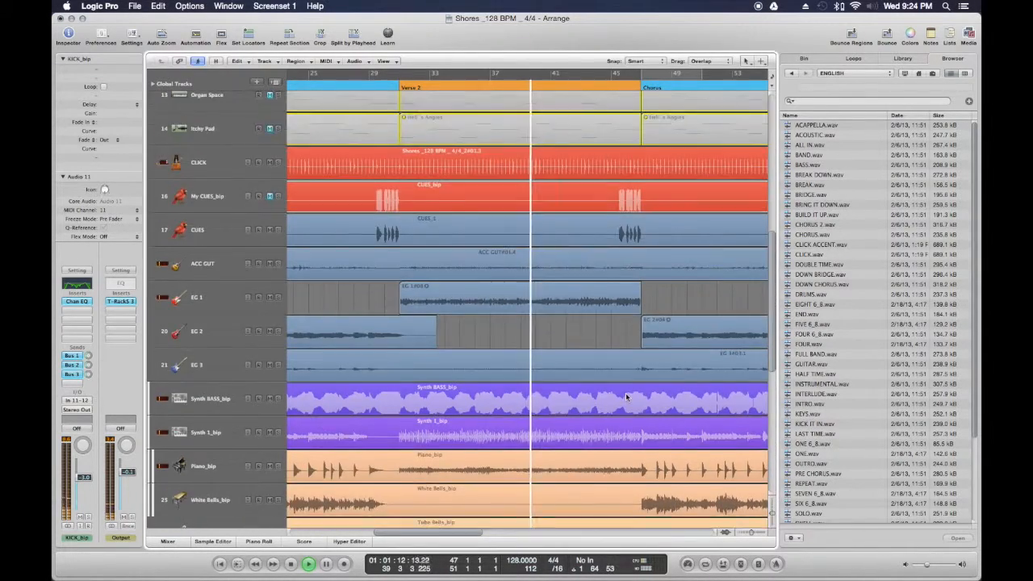
{"action": "scroll", "coordinate": [628, 396], "scroll_direction": "down", "scroll_amount": 2}
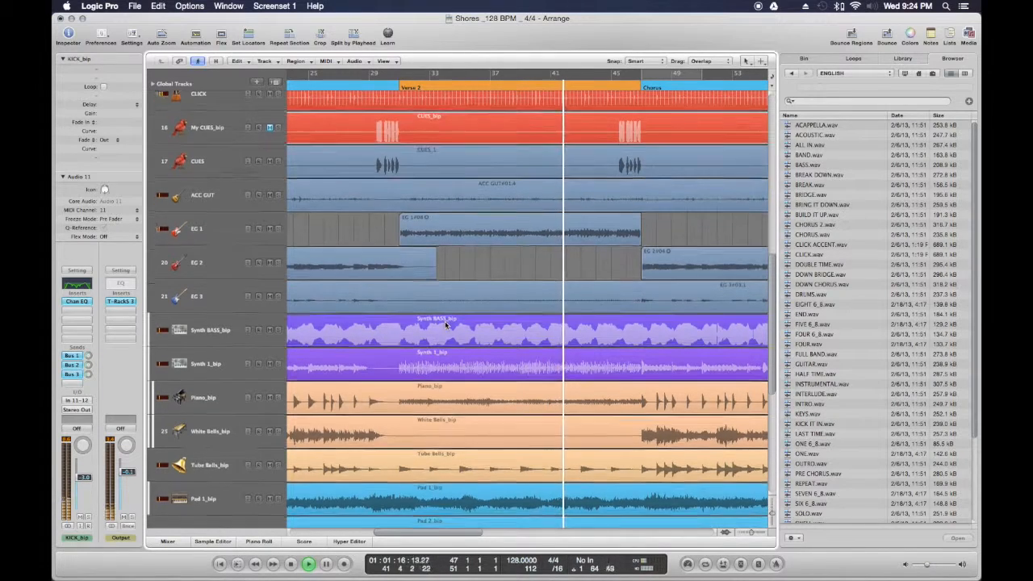
{"action": "scroll", "coordinate": [452, 322], "scroll_direction": "down", "scroll_amount": 6}
{"action": "scroll", "coordinate": [446, 322], "scroll_direction": "down", "scroll_amount": 3}
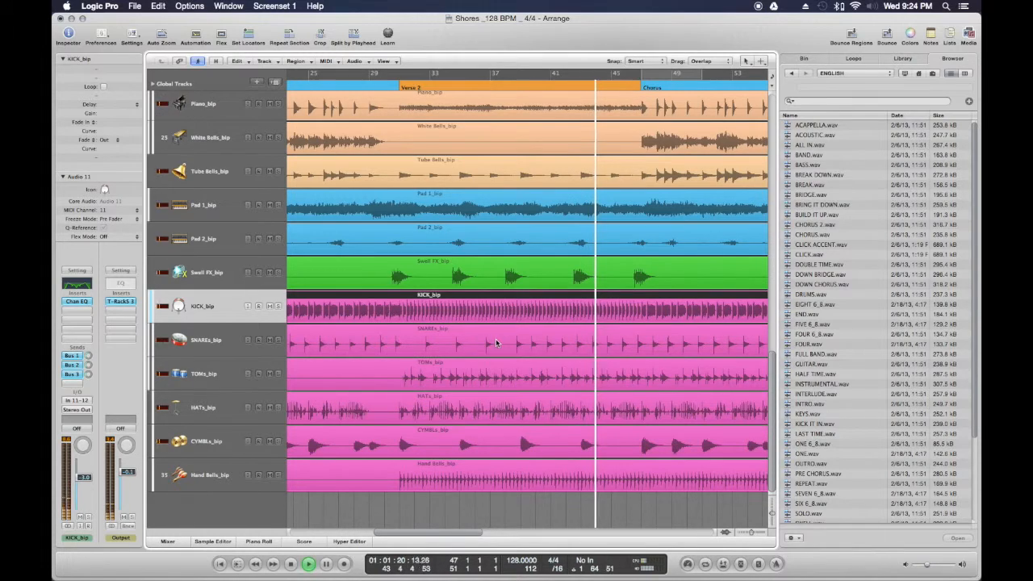
{"action": "scroll", "coordinate": [611, 421], "scroll_direction": "right", "scroll_amount": 5}
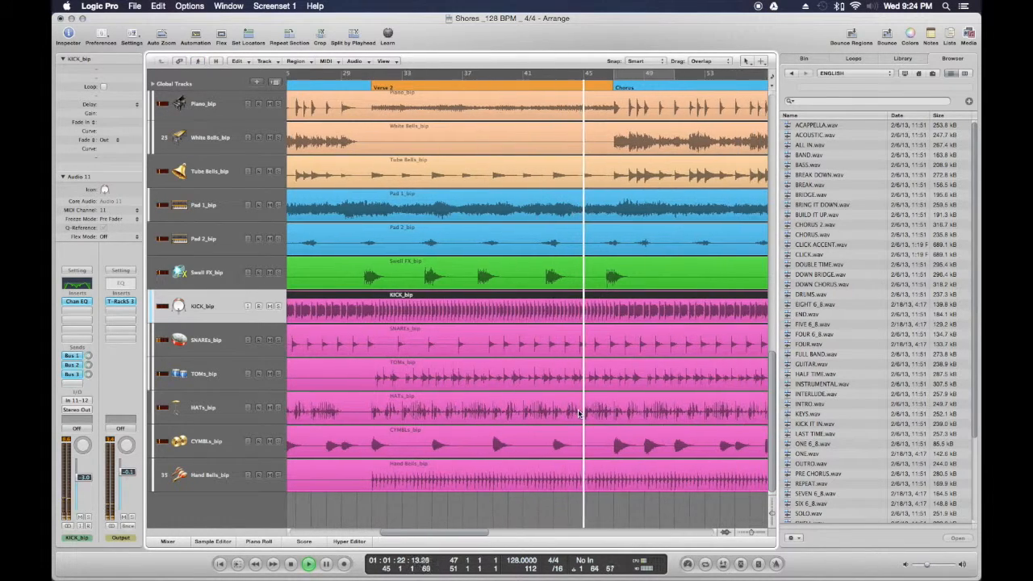
{"action": "scroll", "coordinate": [588, 409], "scroll_direction": "right", "scroll_amount": 5}
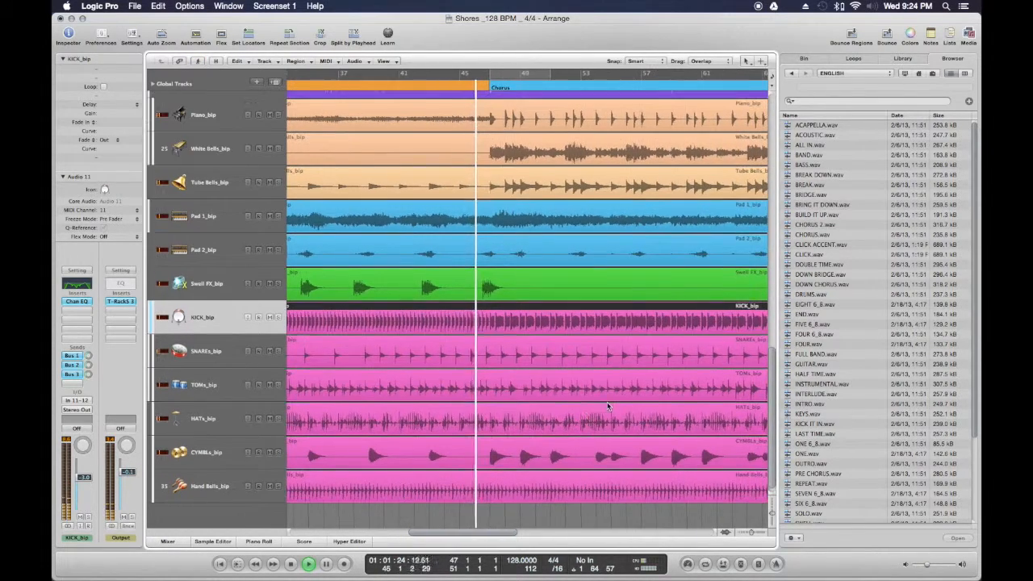
{"action": "scroll", "coordinate": [594, 402], "scroll_direction": "up", "scroll_amount": 3}
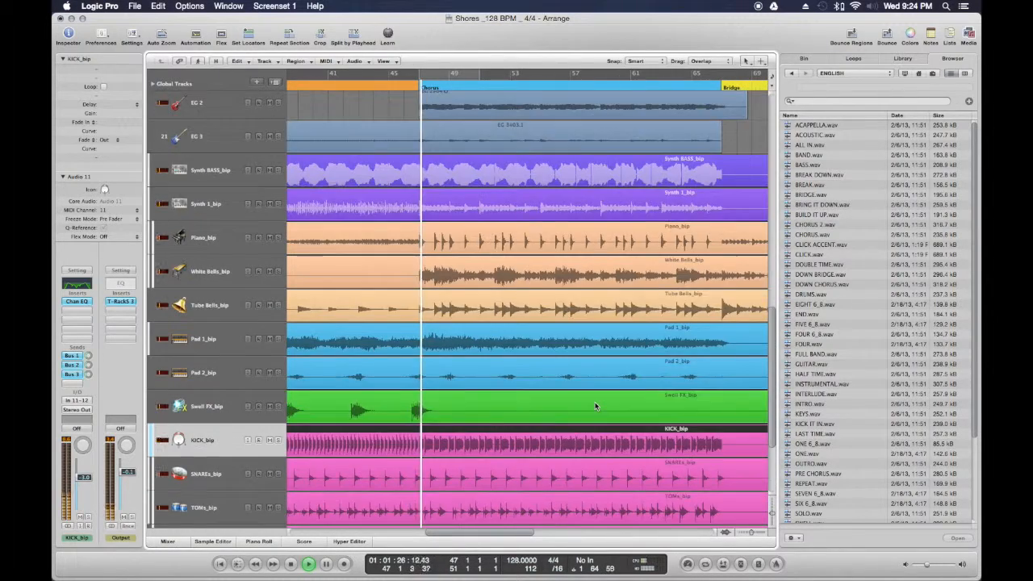
{"action": "scroll", "coordinate": [595, 402], "scroll_direction": "down", "scroll_amount": 4}
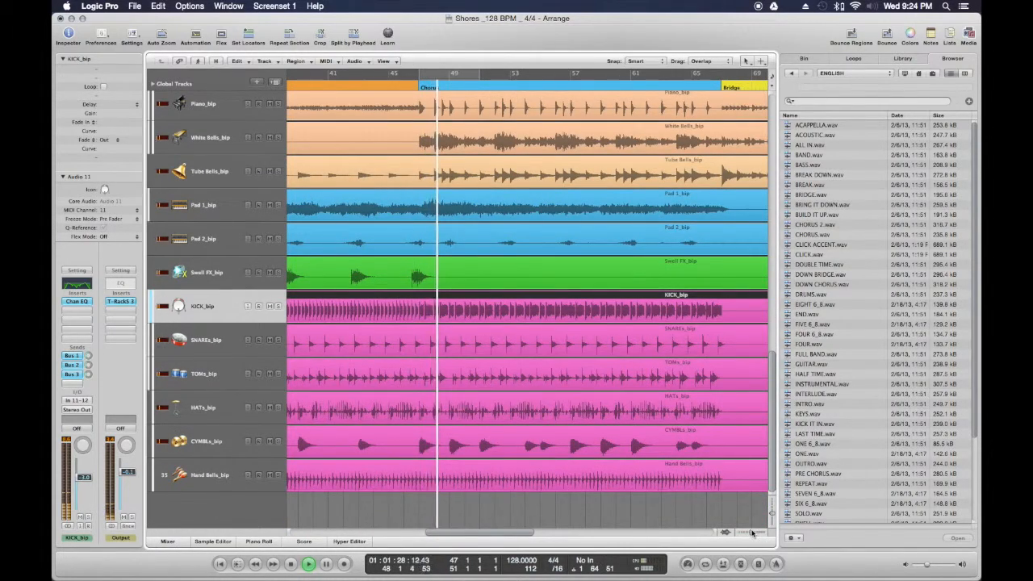
- Examine the bounced audio and muted MIDI source tracks across the whole song, and stop playback
{"action": "left_click", "coordinate": [749, 533]}
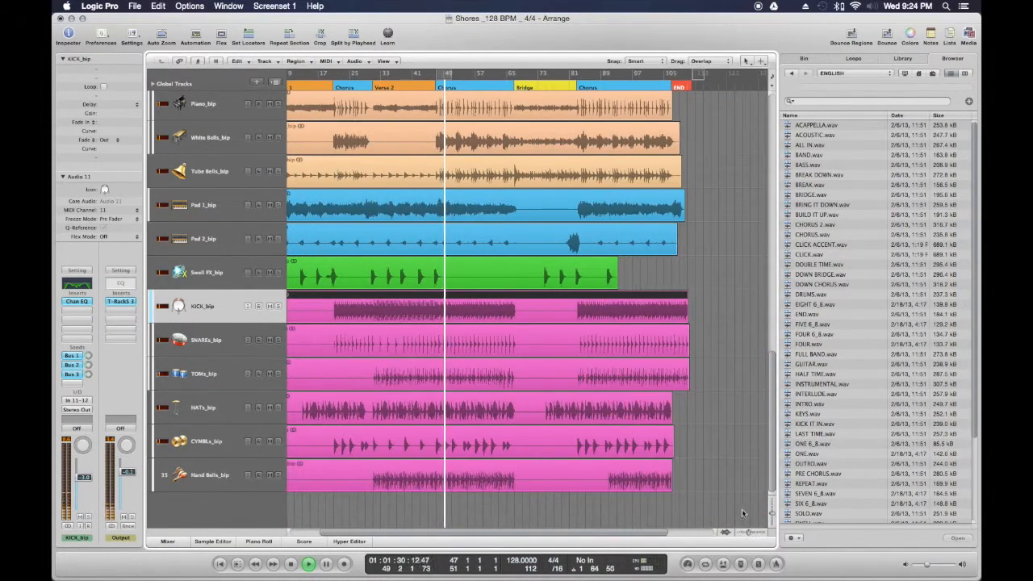
{"action": "scroll", "coordinate": [592, 444], "scroll_direction": "up", "scroll_amount": 10}
{"action": "scroll", "coordinate": [593, 443], "scroll_direction": "down", "scroll_amount": 2}
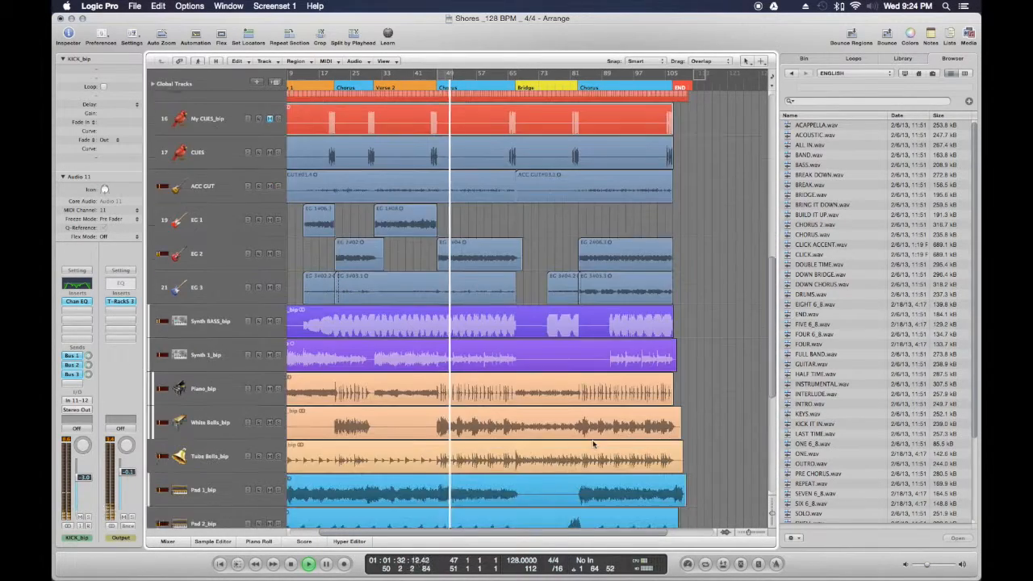
{"action": "scroll", "coordinate": [593, 440], "scroll_direction": "up", "scroll_amount": 10}
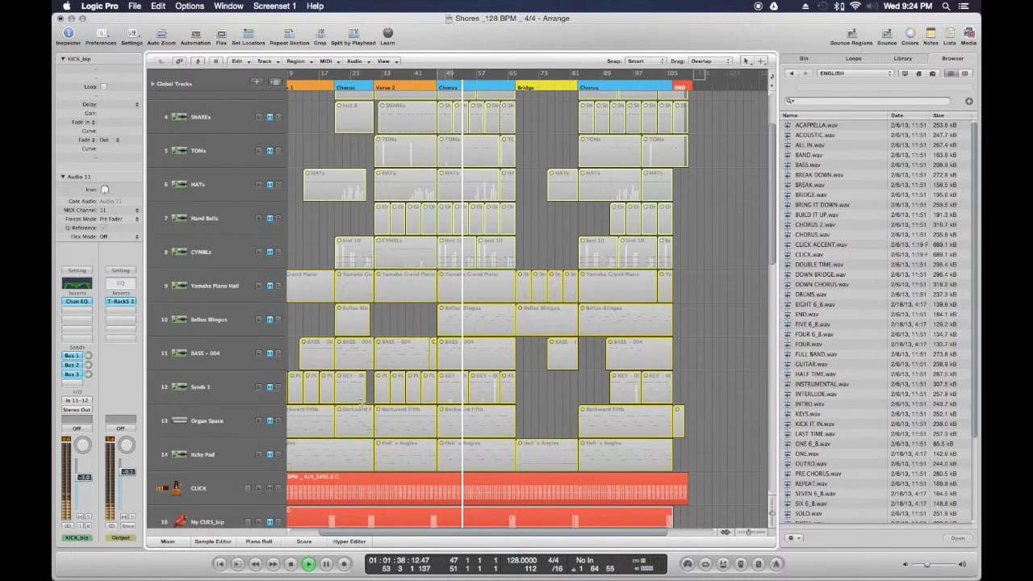
{"action": "scroll", "coordinate": [513, 371], "scroll_direction": "up", "scroll_amount": 3}
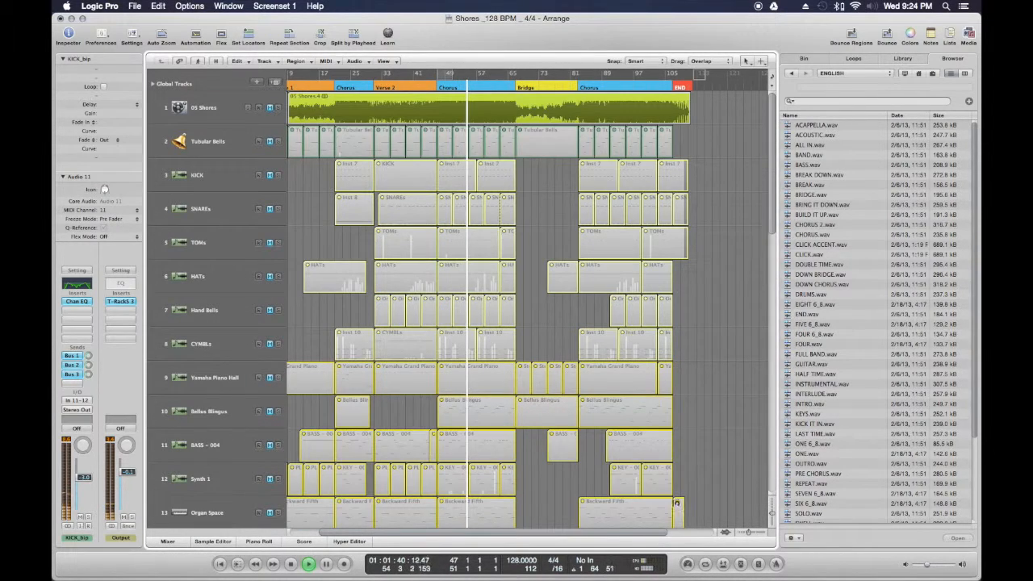
{"action": "left_click_drag", "start_coordinate": [772, 514], "coordinate": [773, 500]}
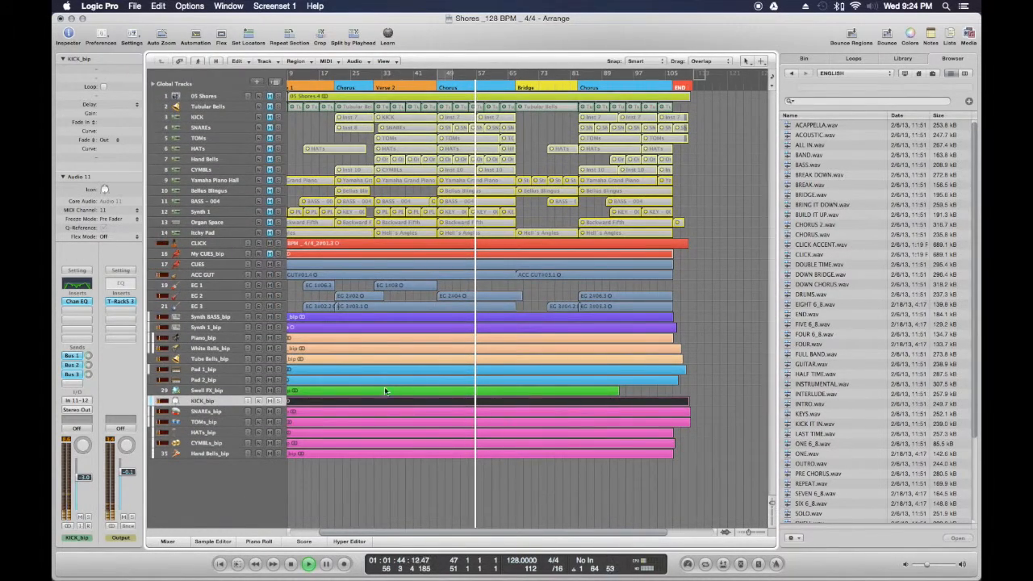
{"action": "key", "text": "space"}
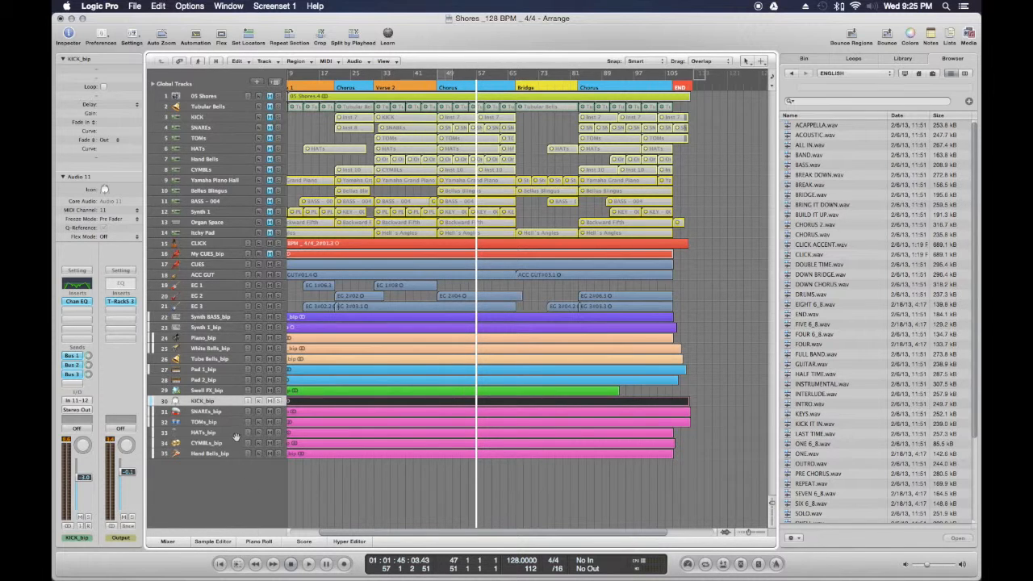
- Switch to the Shores _128 BPM _ 4/4 project folder in Finder and check the contents of its Bounces folder
{"action": "left_click", "coordinate": [245, 477]}
{"action": "left_click_drag", "start_coordinate": [52, 190], "coordinate": [460, 165]}
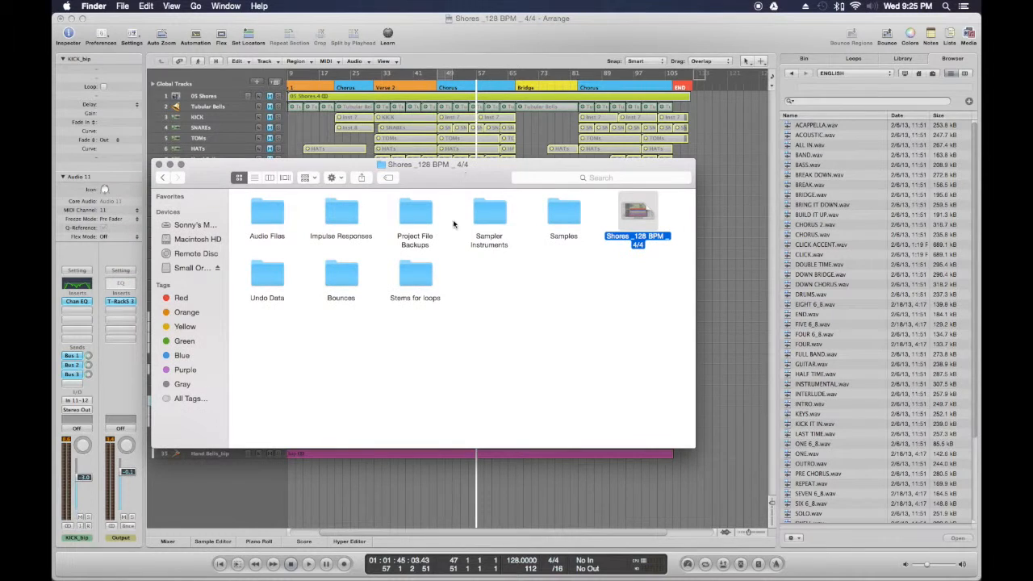
{"action": "double_click", "coordinate": [349, 277]}
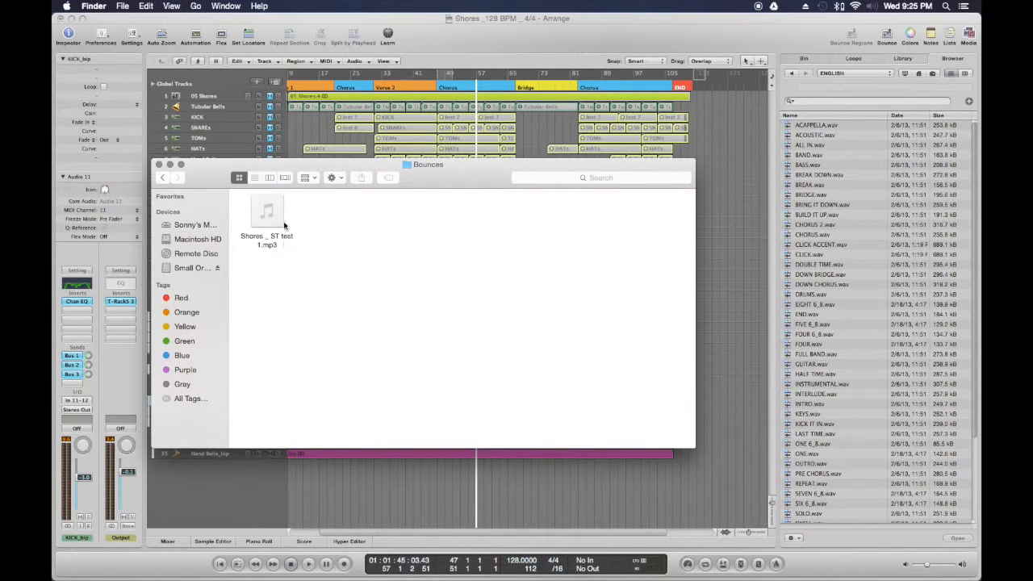
{"action": "left_click", "coordinate": [163, 177]}
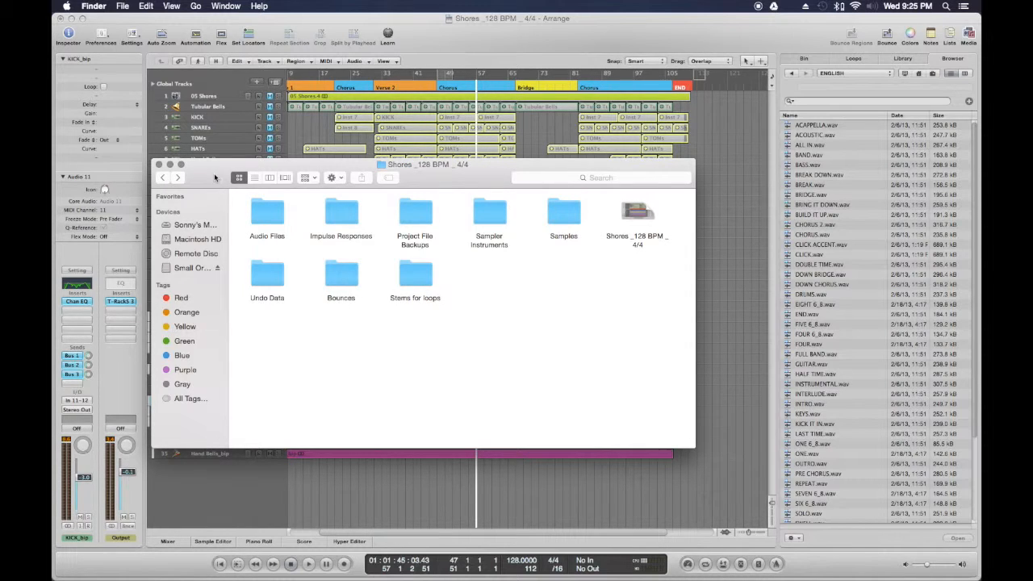
- Browse up to the Logic folder and open the Shores_128bpm_4/4 folder inside LC Songs
{"action": "left_click", "coordinate": [163, 177]}
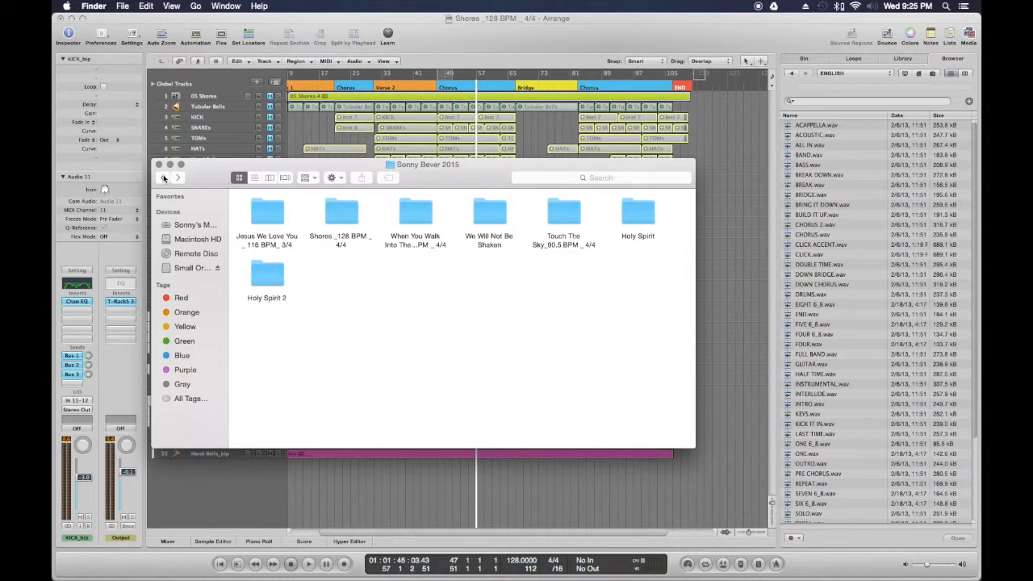
{"action": "left_click", "coordinate": [163, 178]}
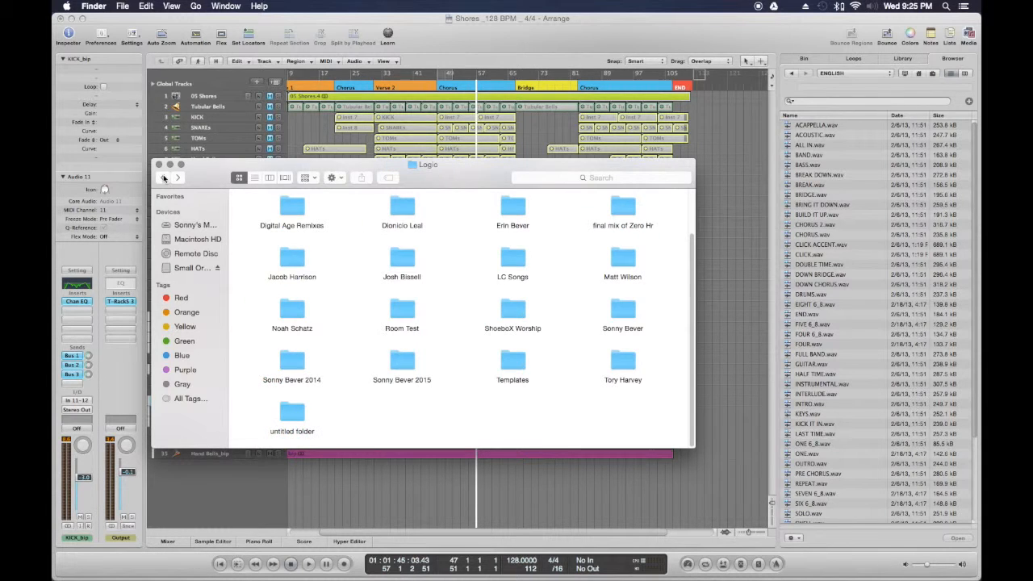
{"action": "double_click", "coordinate": [513, 312]}
{"action": "left_click", "coordinate": [164, 180]}
{"action": "double_click", "coordinate": [511, 265]}
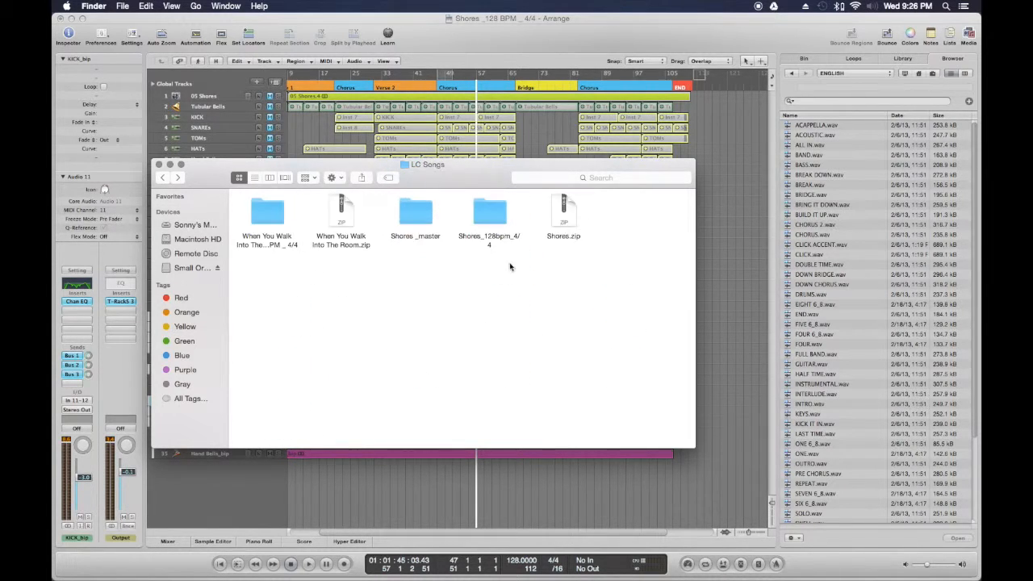
{"action": "left_click", "coordinate": [490, 224]}
{"action": "double_click", "coordinate": [489, 218]}
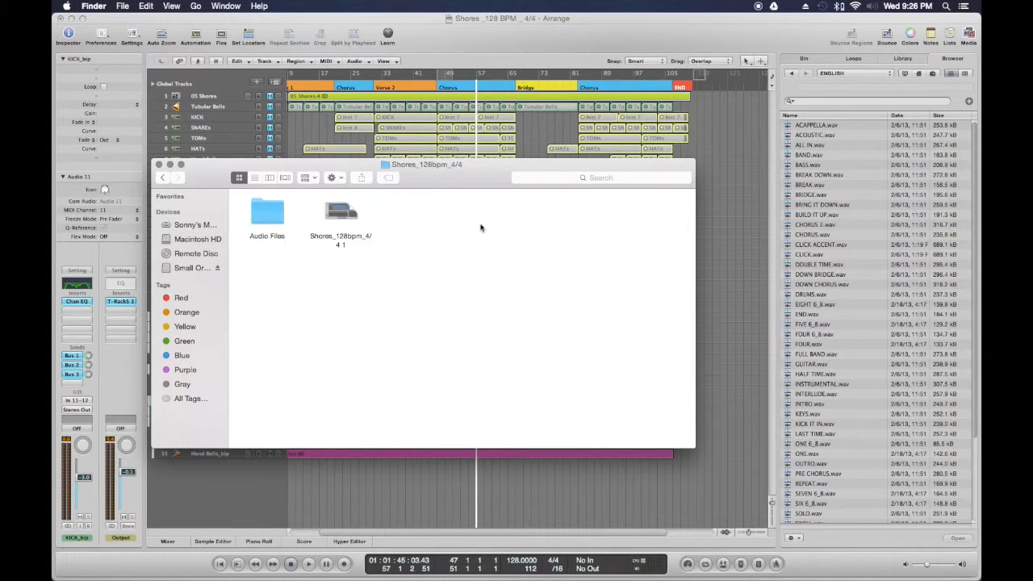
- Open the Audio Files folder inside Shores_128bpm_4/4, look over its WAV stems, and close the Finder window
{"action": "double_click", "coordinate": [267, 211]}
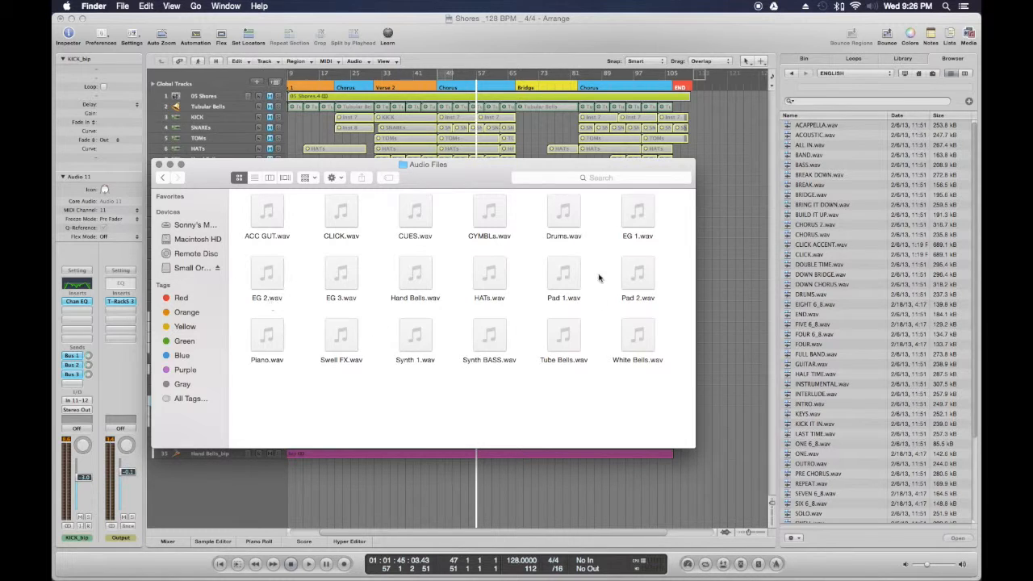
{"action": "left_click_drag", "start_coordinate": [452, 172], "coordinate": [452, 176]}
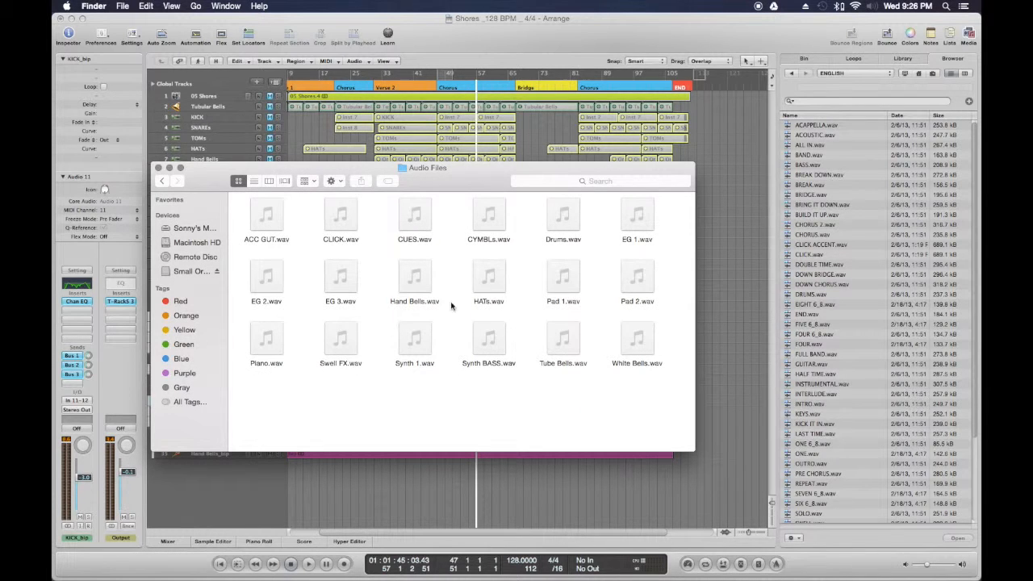
{"action": "left_click_drag", "start_coordinate": [458, 179], "coordinate": [358, 157]}
{"action": "left_click", "coordinate": [63, 146]}
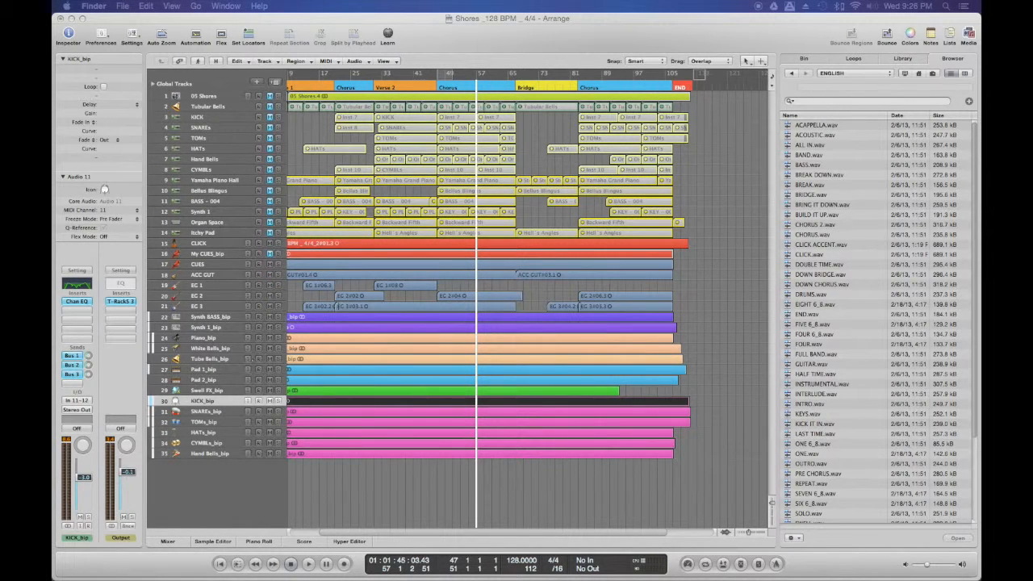
{"action": "left_click_drag", "start_coordinate": [53, 185], "coordinate": [441, 187]}
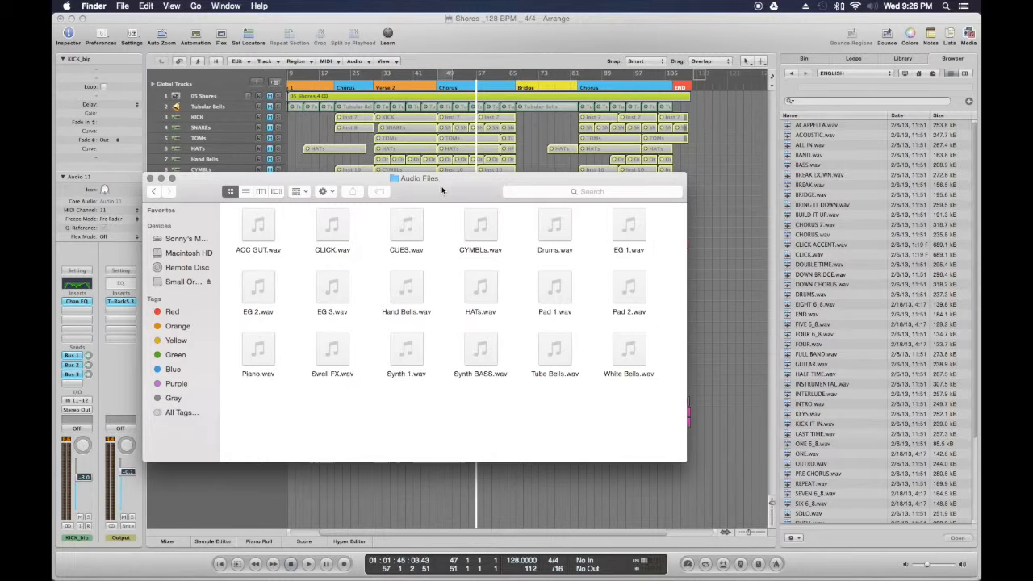
{"action": "left_click_drag", "start_coordinate": [443, 186], "coordinate": [457, 187]}
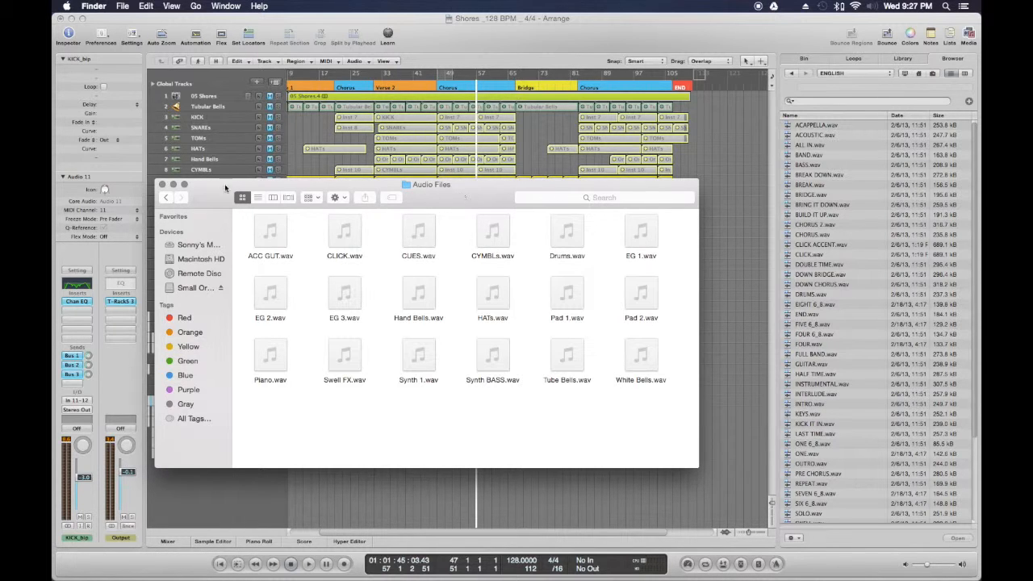
{"action": "left_click", "coordinate": [162, 184]}
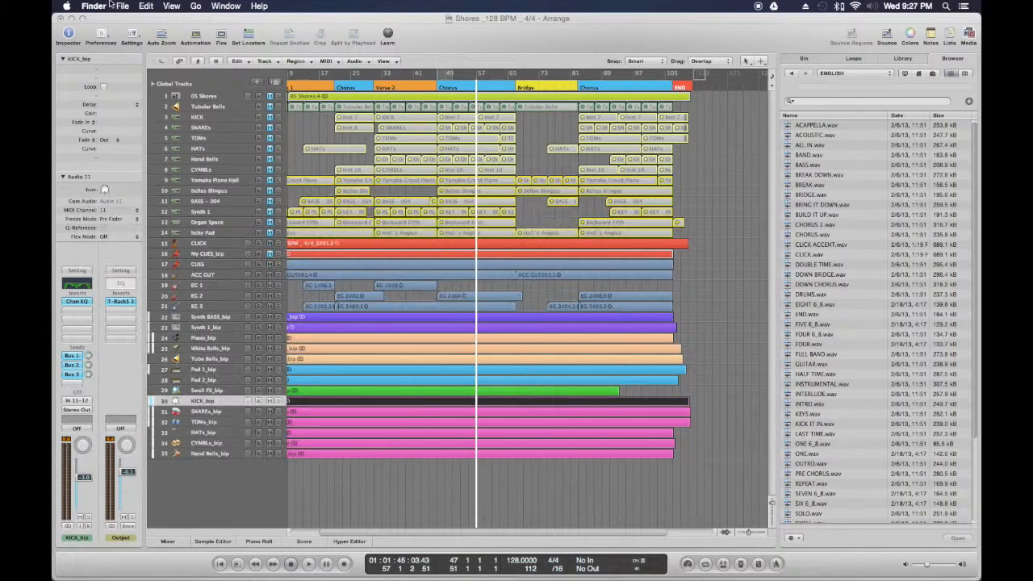
- Quit Logic Pro, discarding the unsaved changes to the Shores _128 BPM _ 4/4 project
{"action": "left_click", "coordinate": [73, 21]}
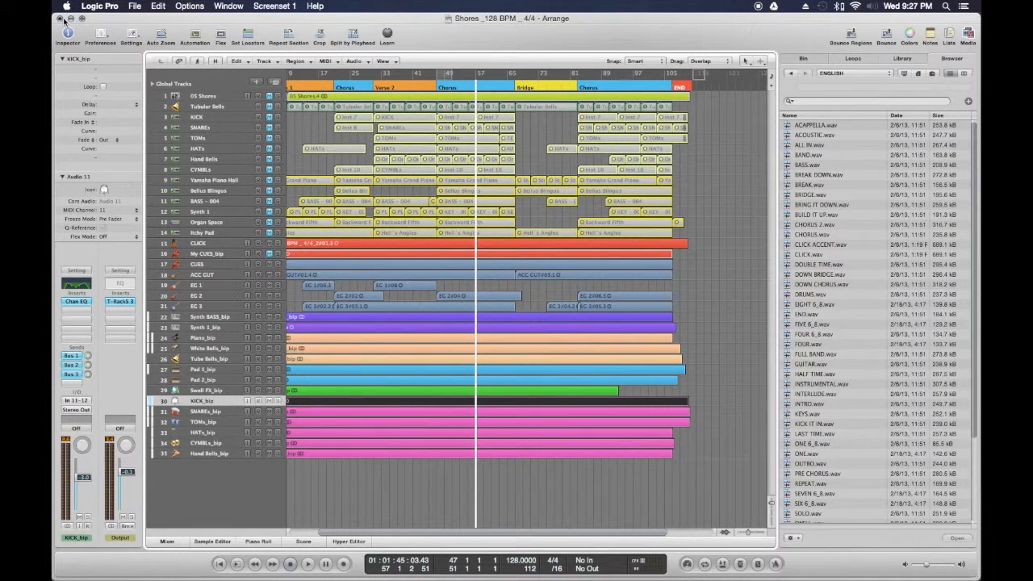
{"action": "left_click", "coordinate": [100, 9]}
{"action": "left_click", "coordinate": [120, 136]}
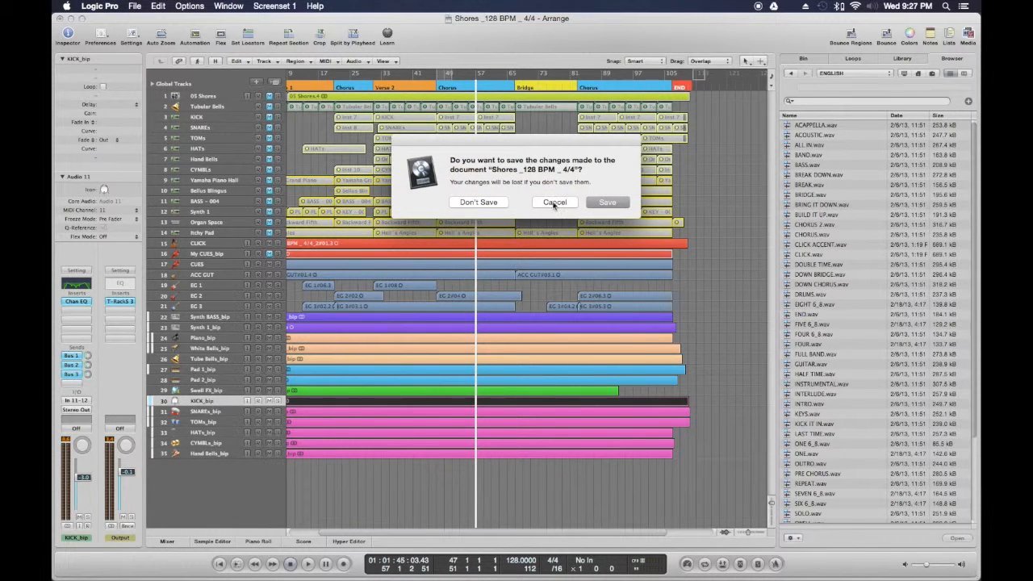
{"action": "left_click", "coordinate": [492, 203]}
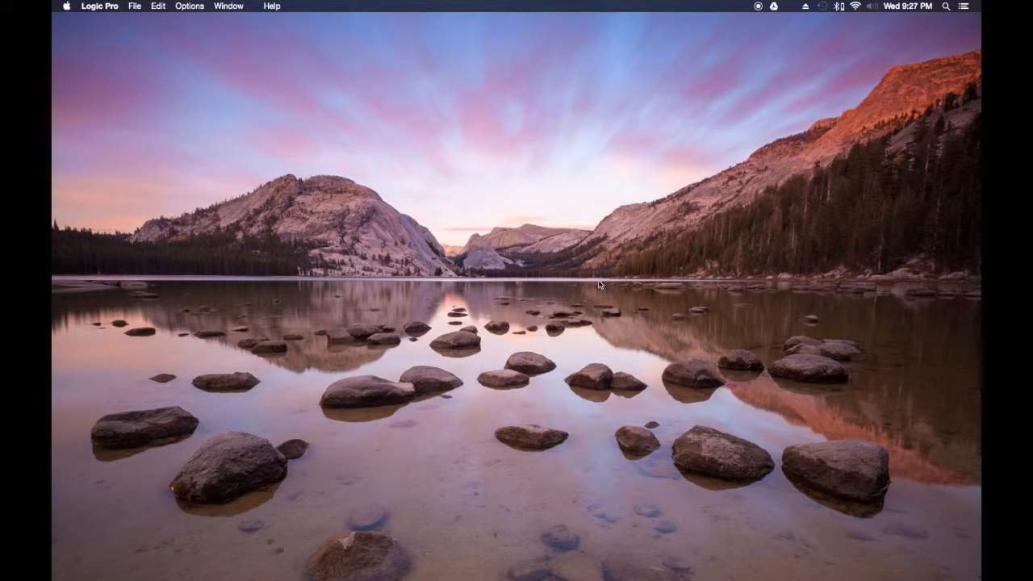